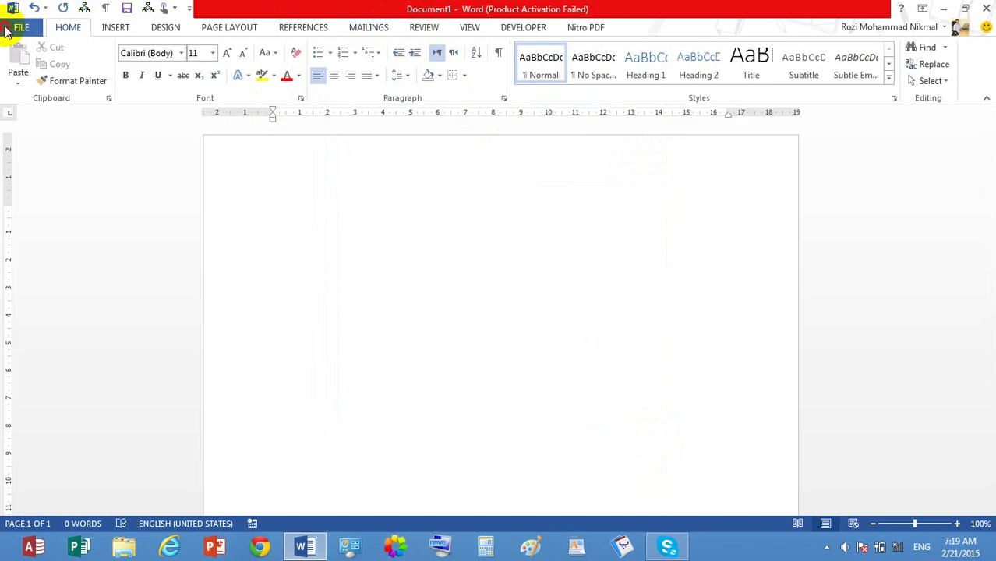
Step: Save the new blank document to the Desktop as Doc1.docx through Save As > Browse
click(21, 28)
click(179, 139)
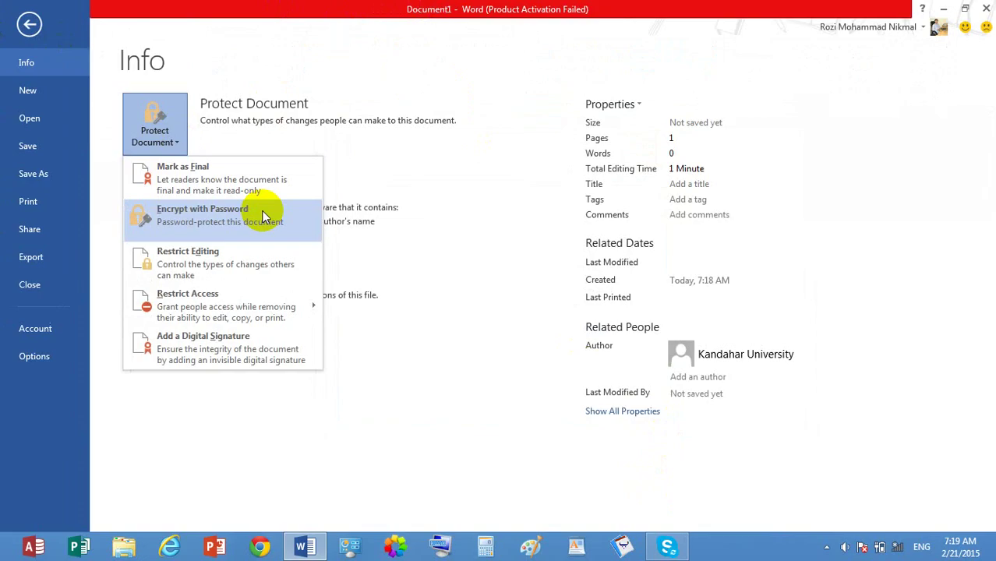
click(39, 176)
click(40, 176)
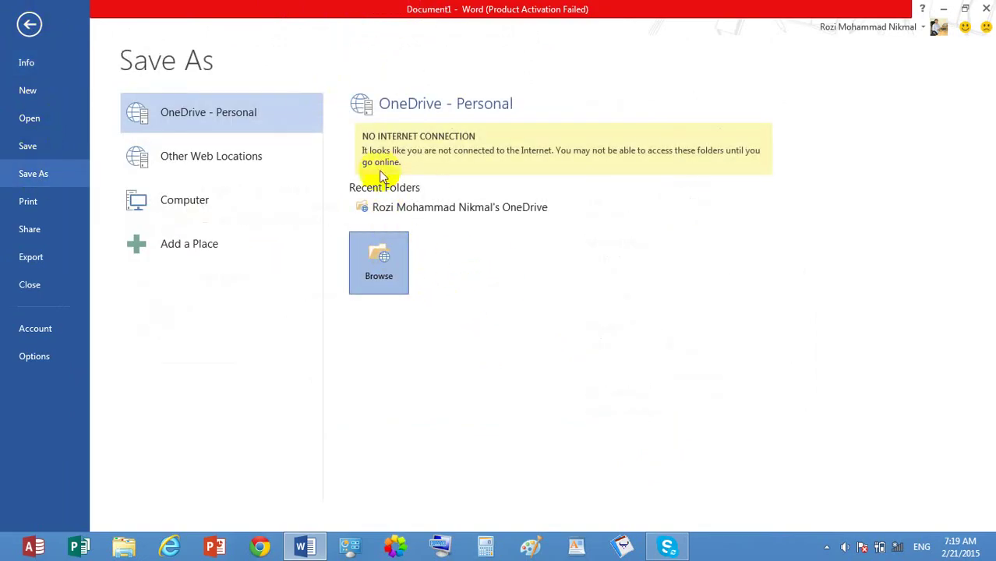
click(460, 209)
click(519, 305)
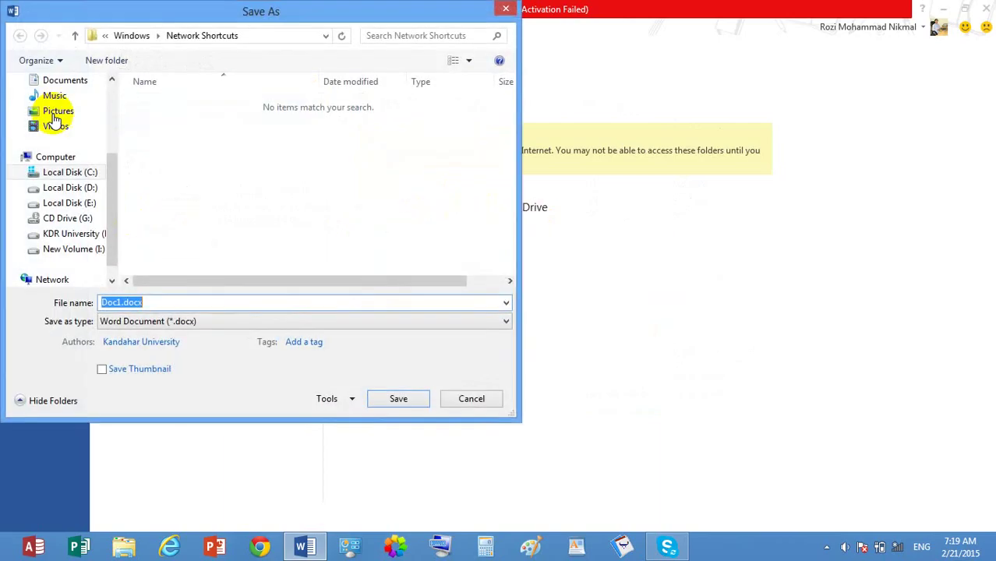
scroll(112, 124, up, 3)
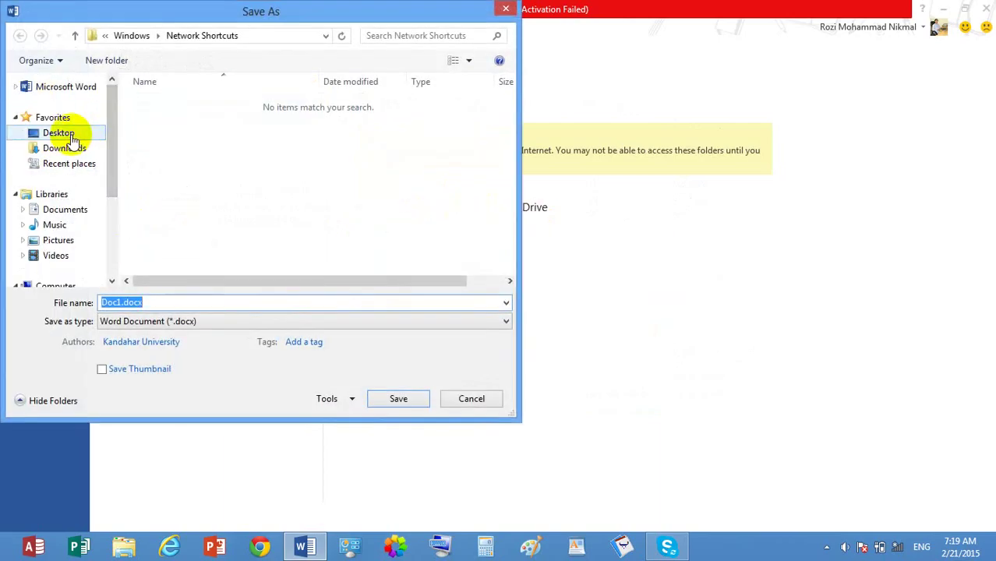
click(71, 133)
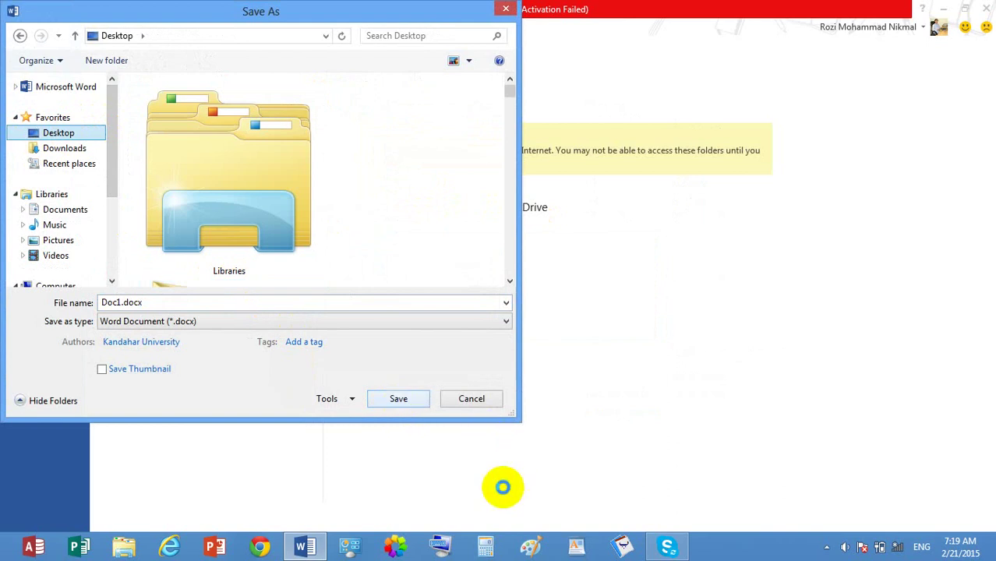
click(399, 399)
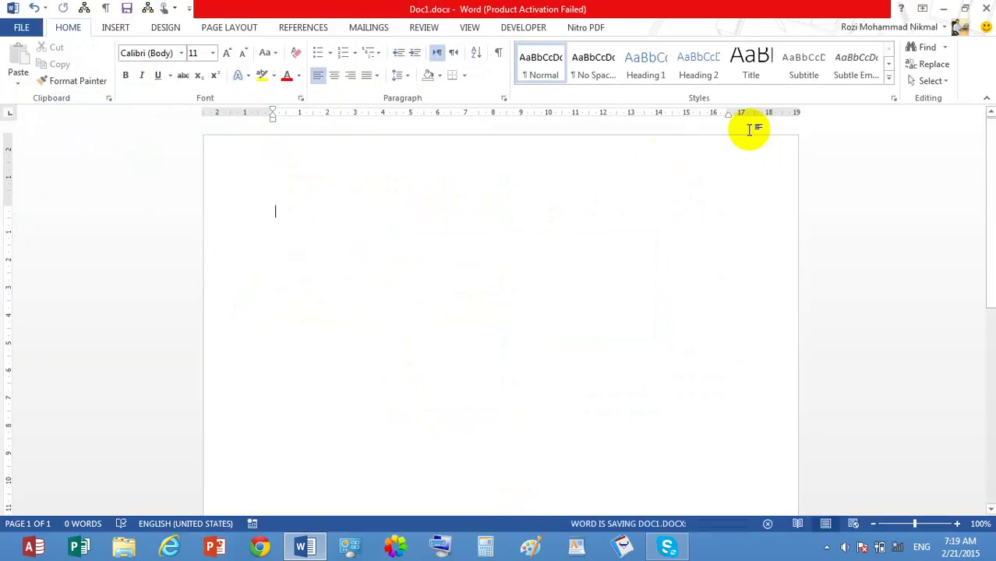
Step: Encrypt Doc1.docx with an opening password, then close Word and save the change
click(23, 26)
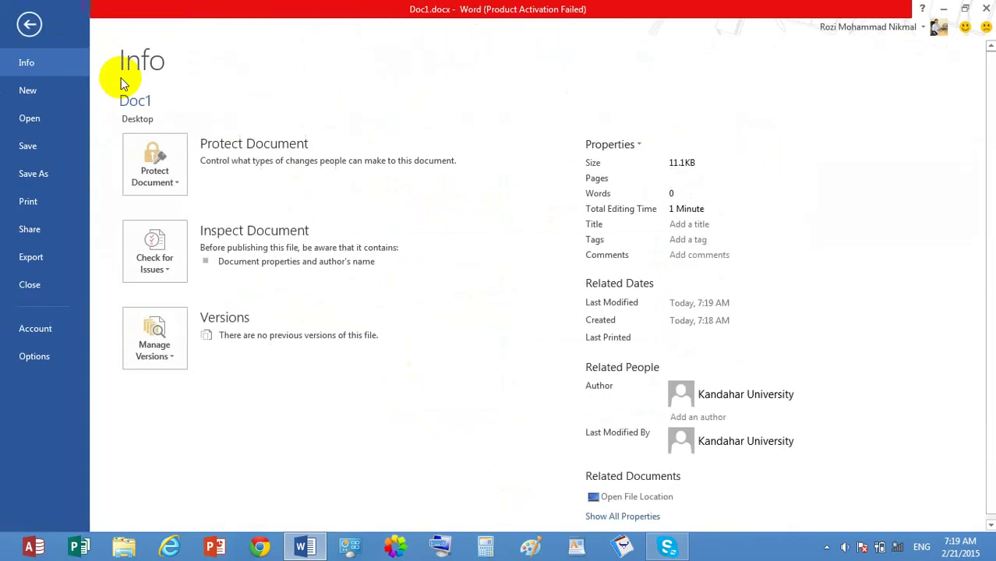
click(168, 173)
click(258, 254)
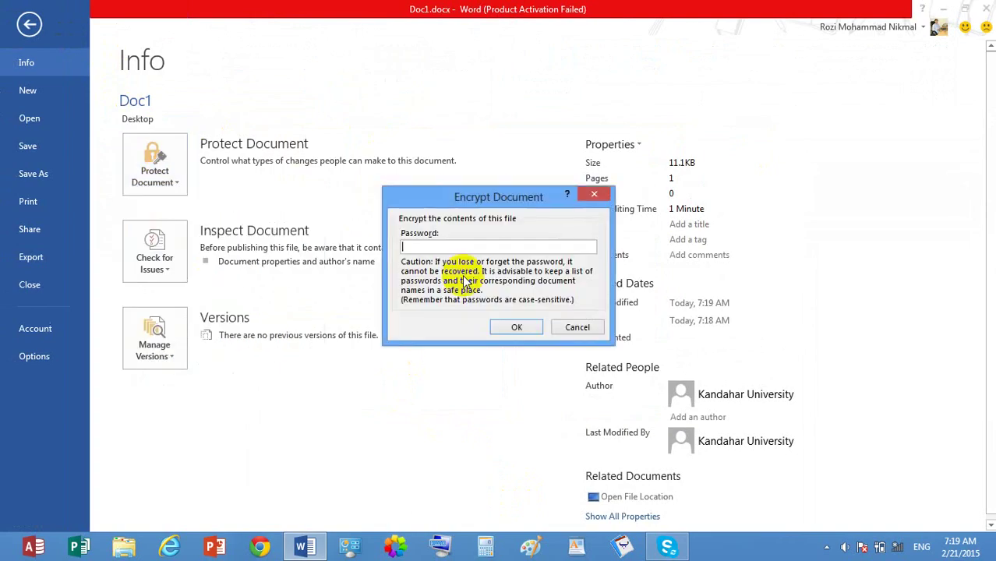
key(Return)
text(123)
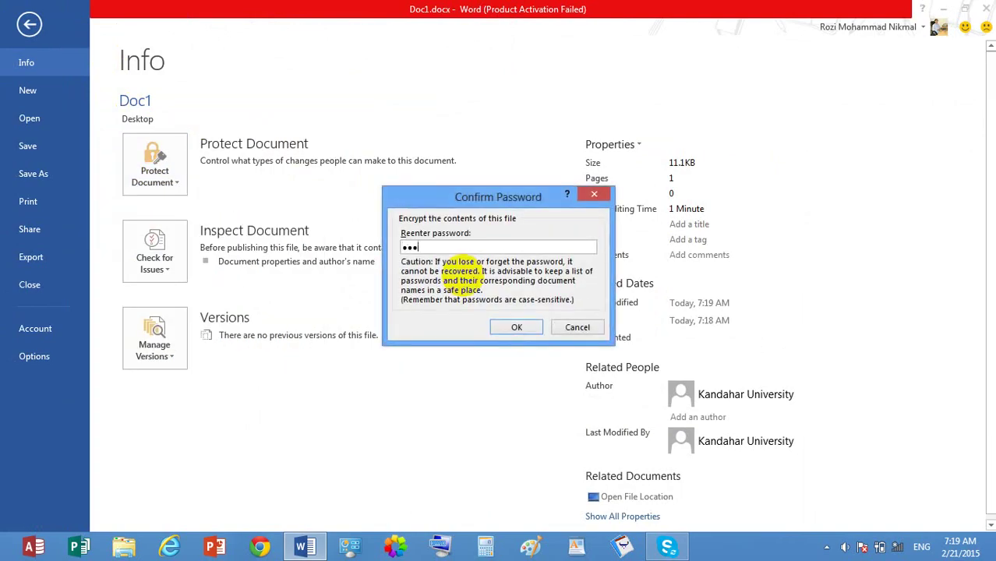
key(Return)
click(988, 8)
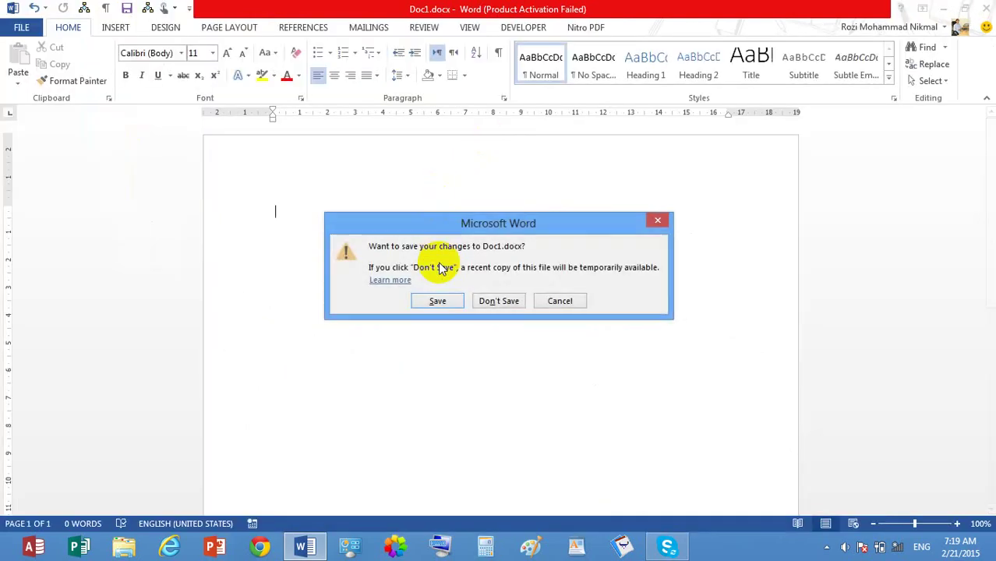
click(446, 298)
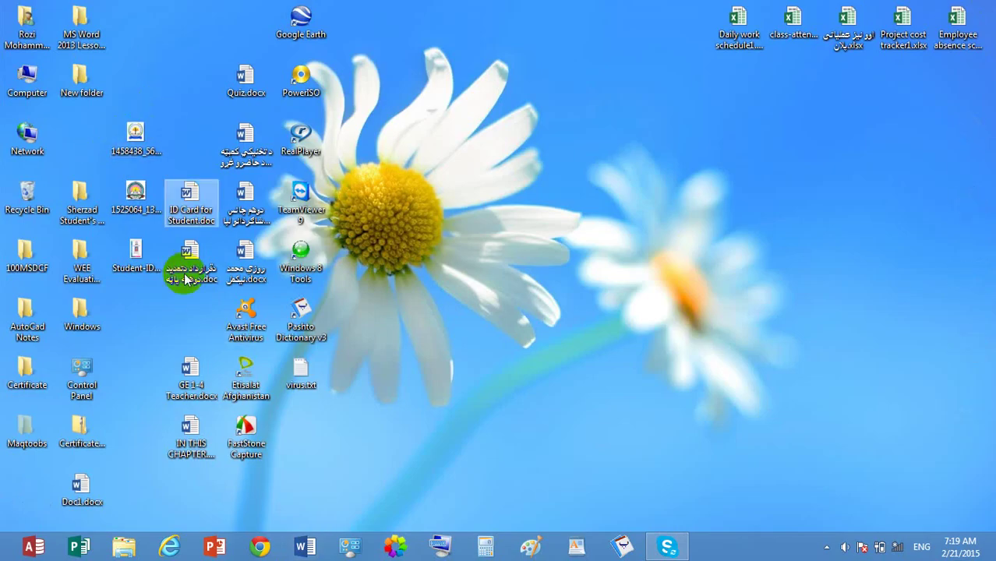
Step: Reopen Doc1.docx from the Desktop with its password and dismiss the activation notice
double_click(56, 498)
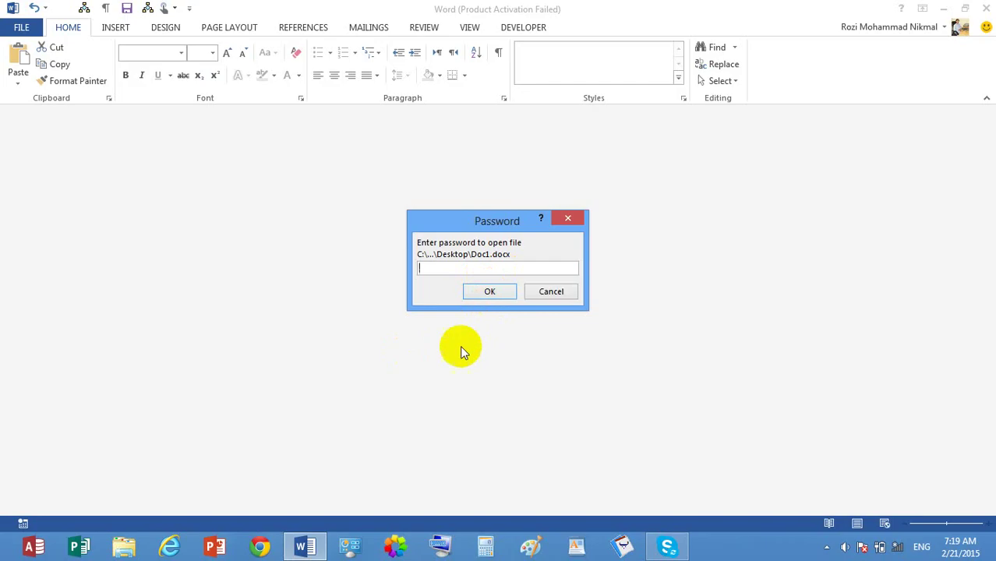
text(1234)
key(Return)
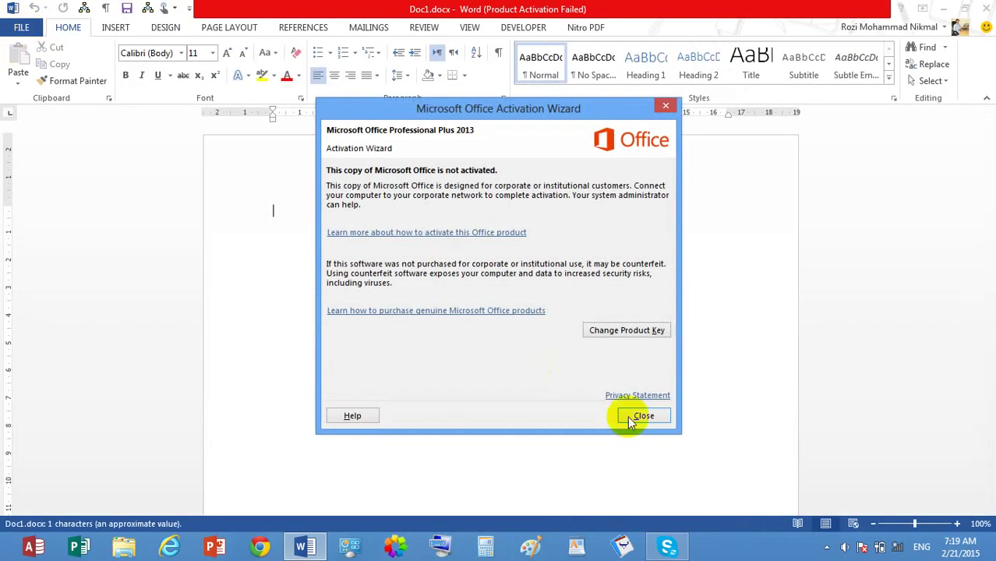
click(642, 415)
Step: Clear the document's encryption password, then close Word and save the change
click(21, 27)
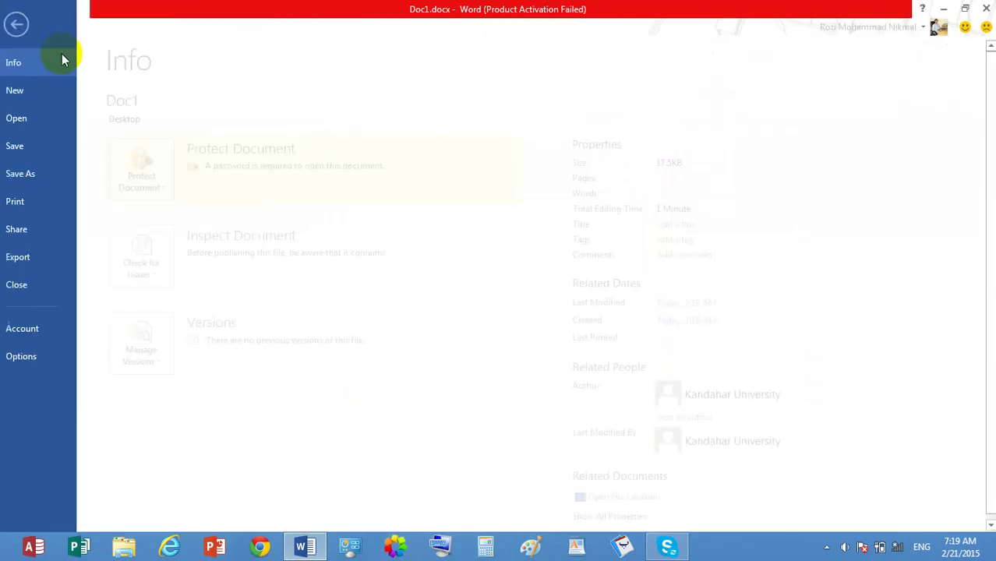
click(179, 179)
click(253, 264)
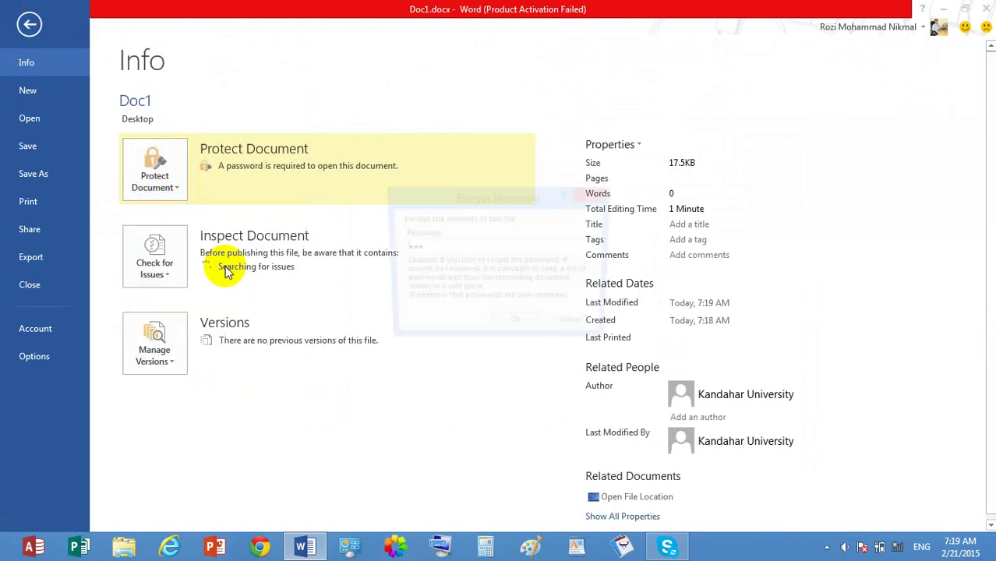
text(123)
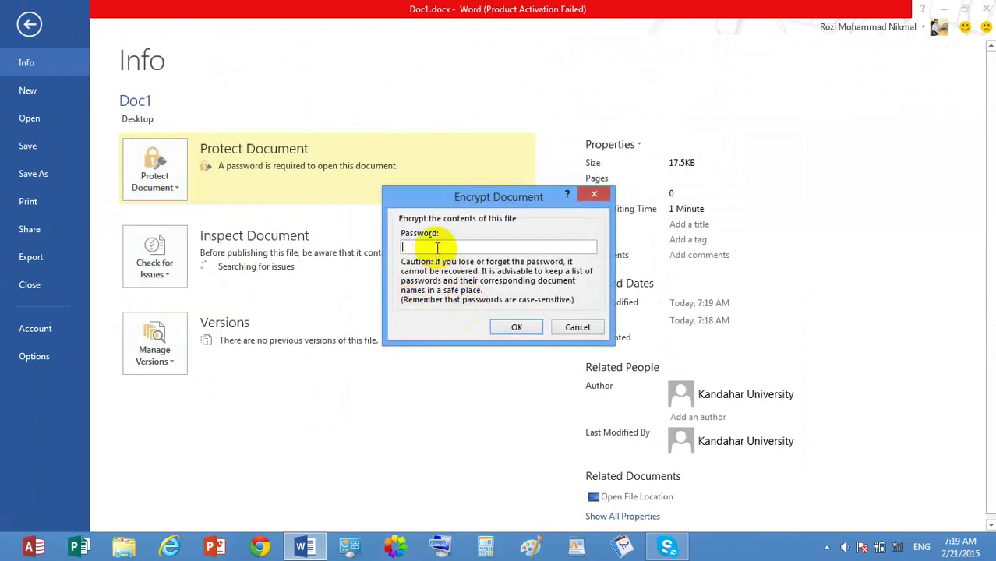
click(516, 327)
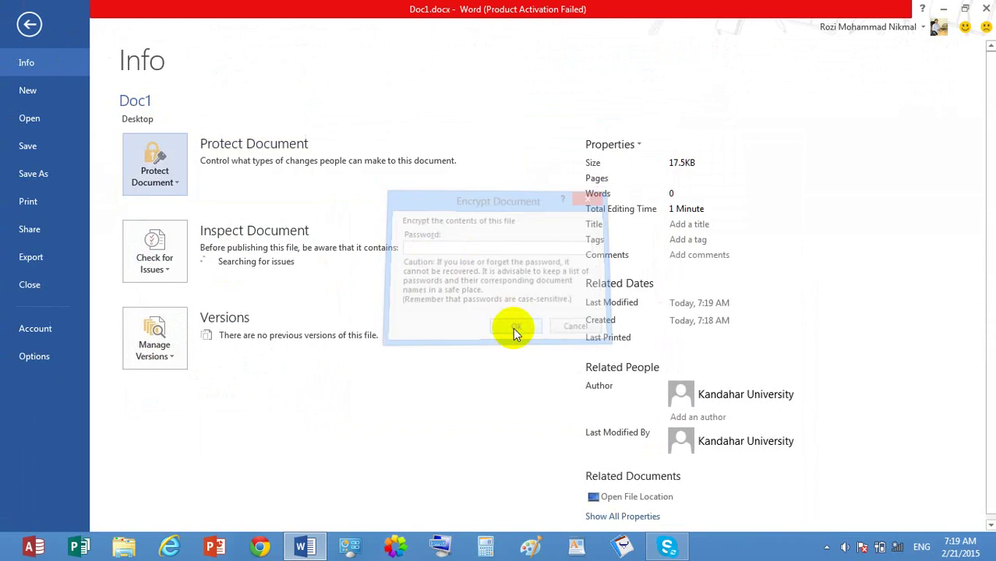
click(985, 8)
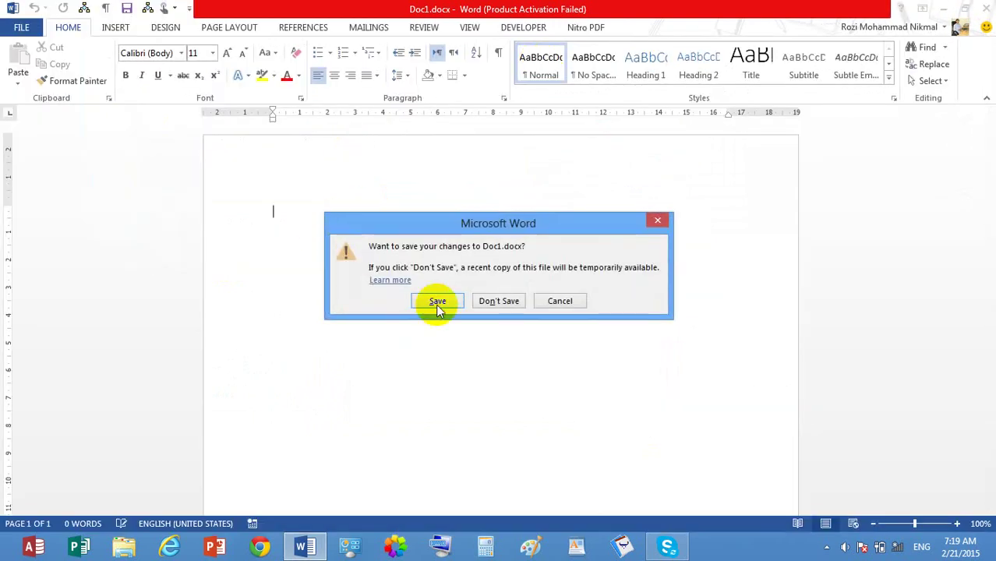
click(437, 307)
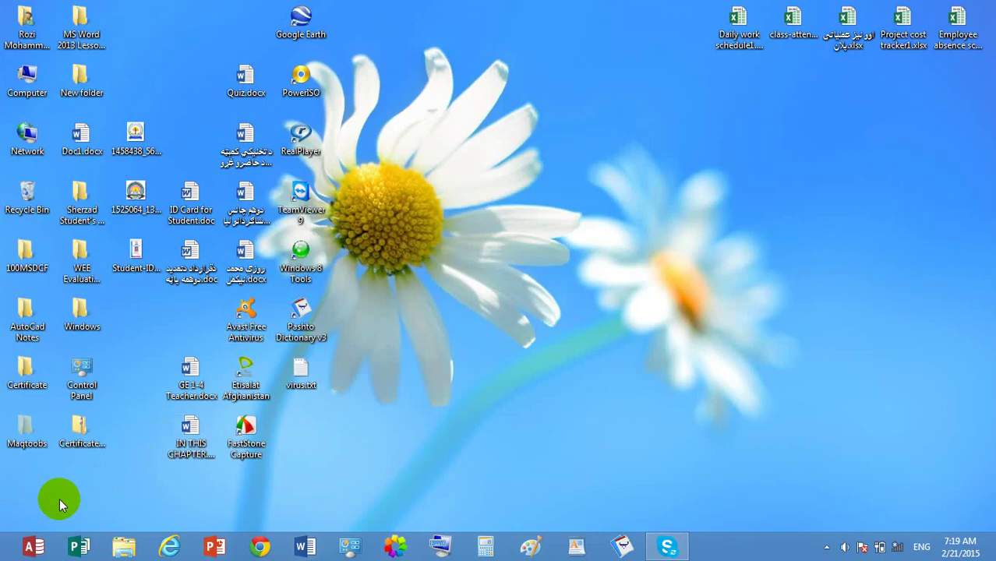
Step: Reopen Doc1.docx and add the heading 'Afghanistan' plus five paragraphs of =rand() sample text
click(76, 125)
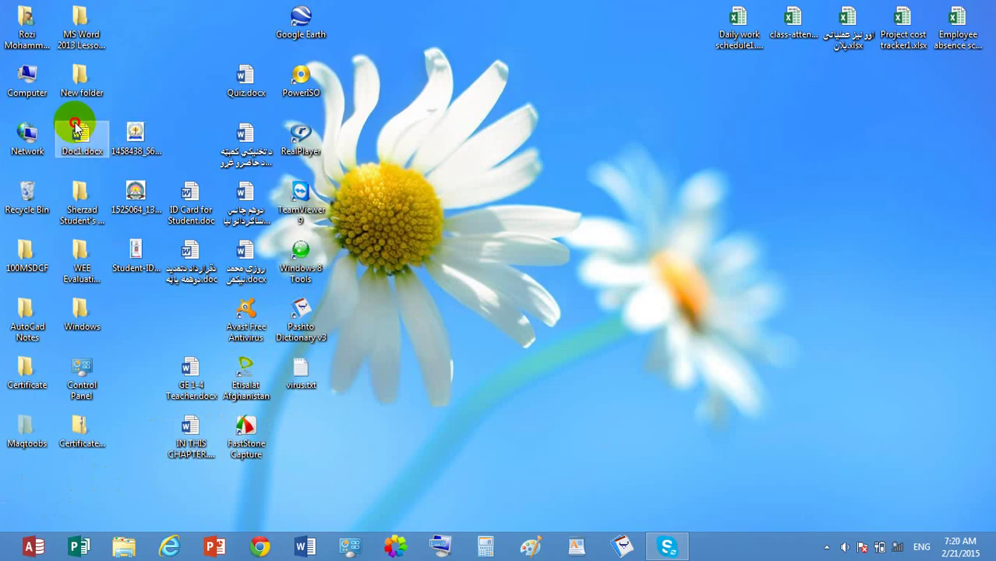
double_click(75, 126)
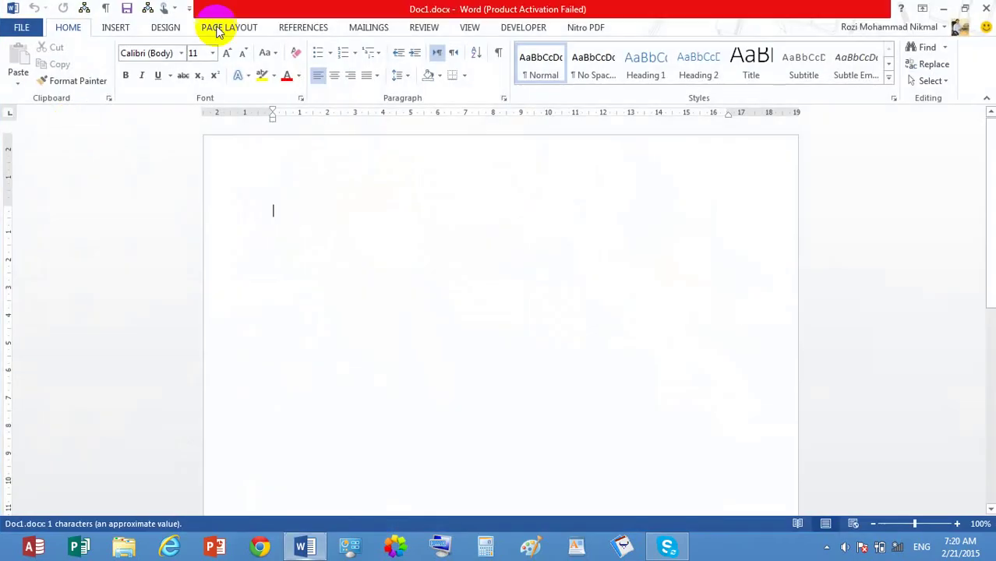
click(643, 417)
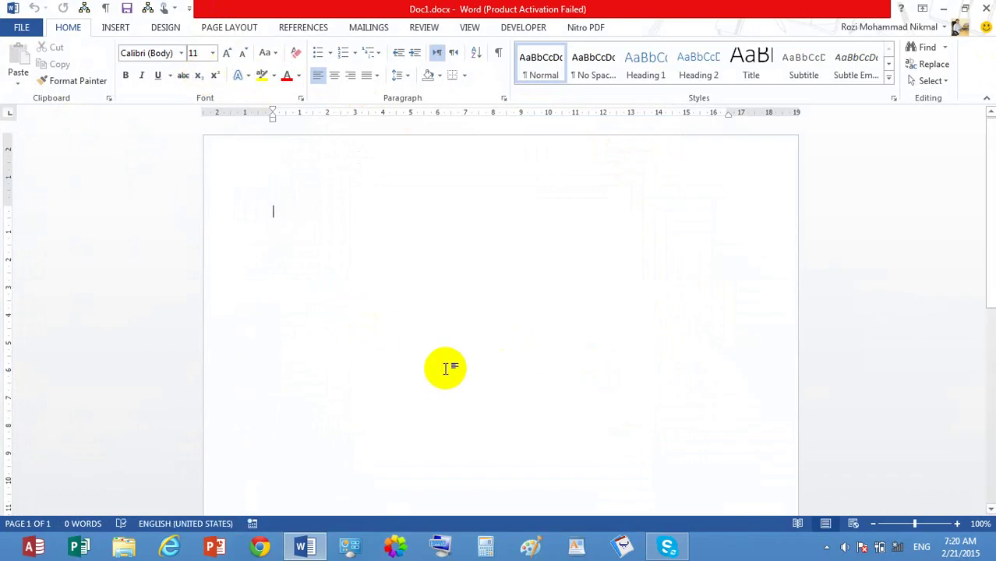
text(ont)
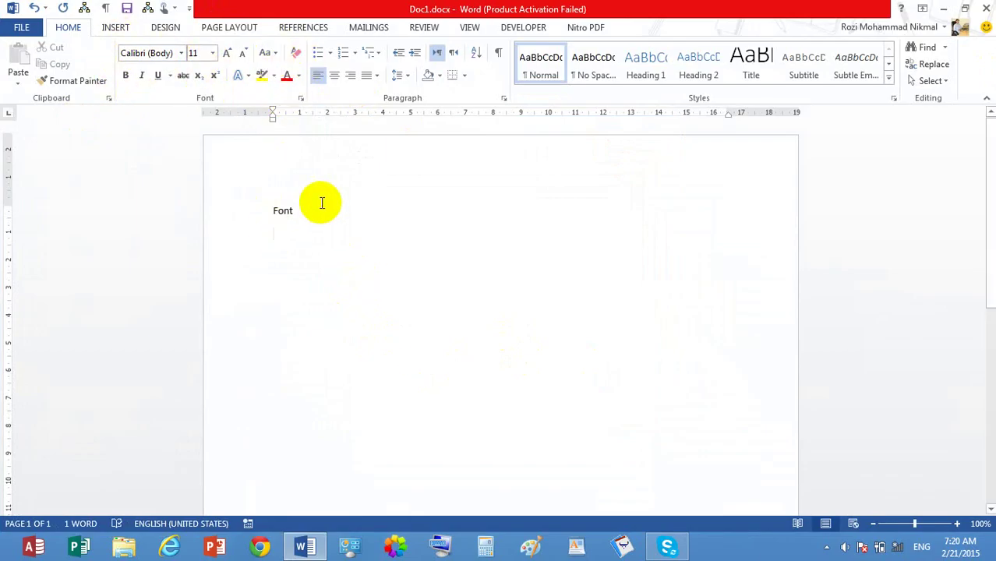
drag(319, 203, 237, 207)
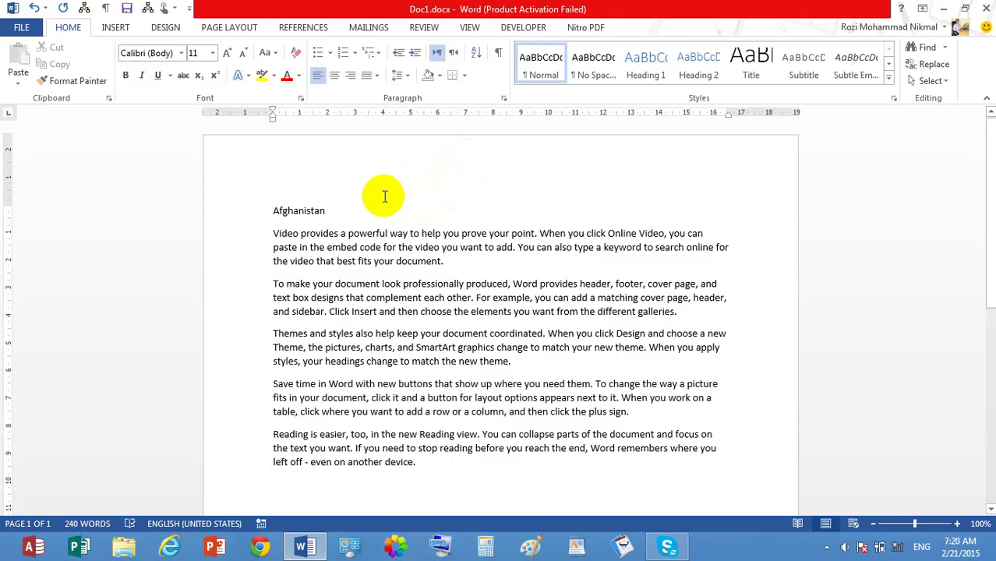
Step: Select the word 'Afghanistan' and align it to the right margin
drag(369, 204, 270, 212)
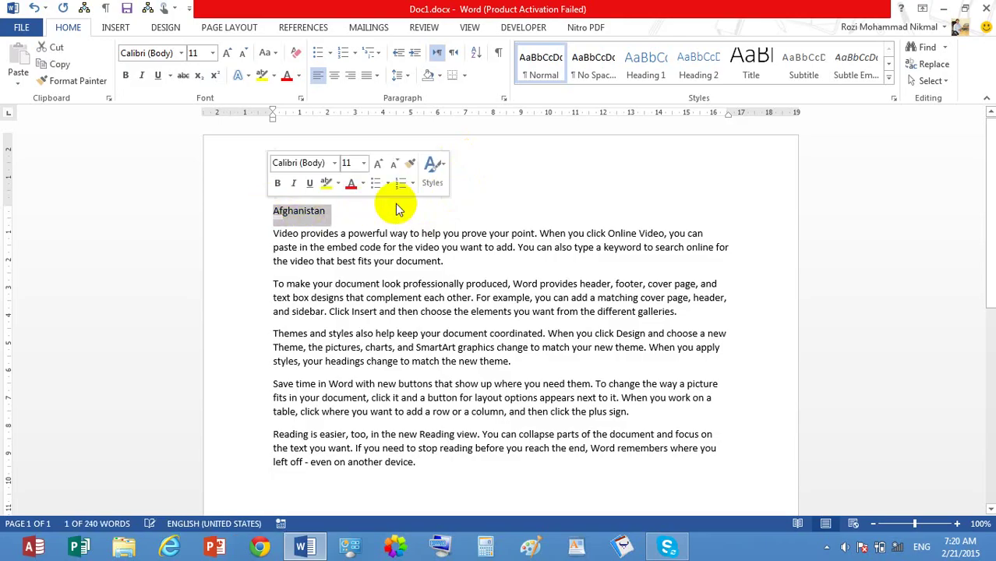
click(433, 227)
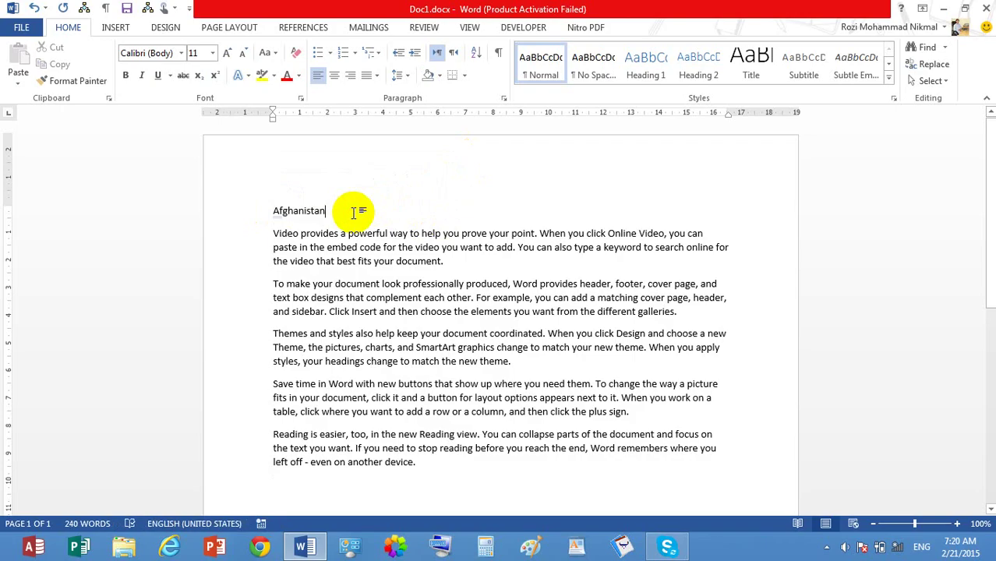
key(shift+Left)
key(shift+Left)
key(shift+Left)
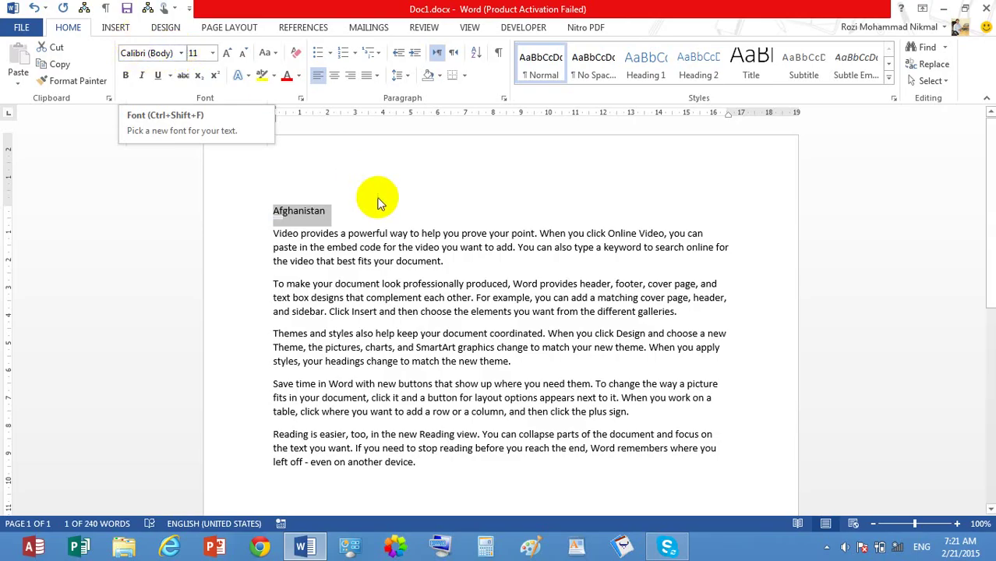
click(355, 77)
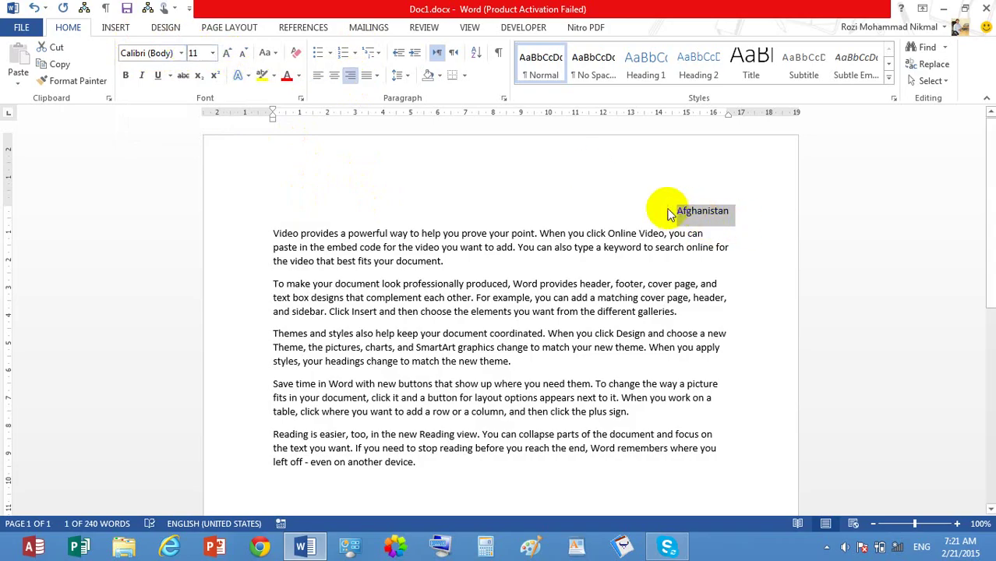
Step: Apply the ErinsHand font to 'Afghanistan' and switch the heading back to left alignment
click(180, 55)
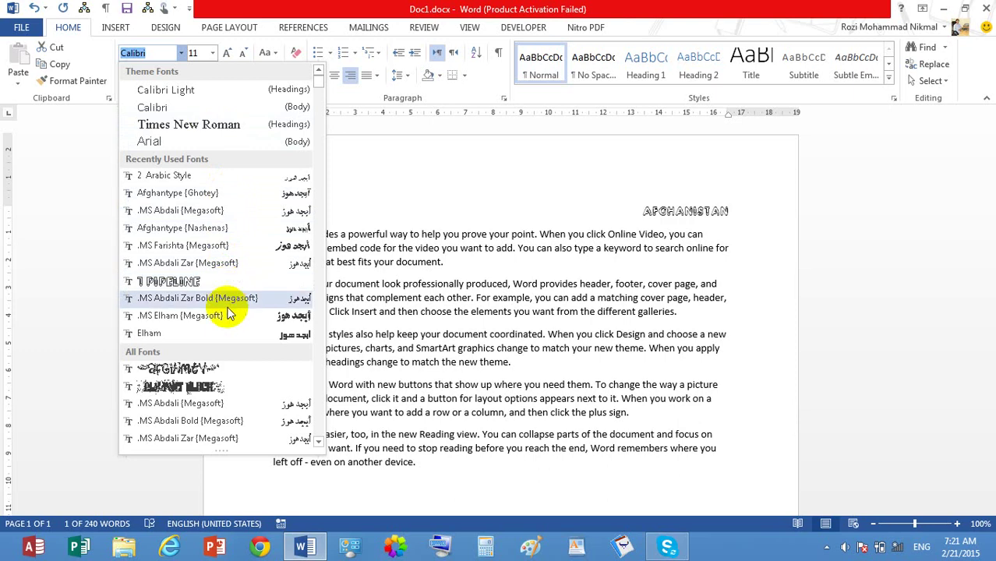
click(318, 134)
click(317, 159)
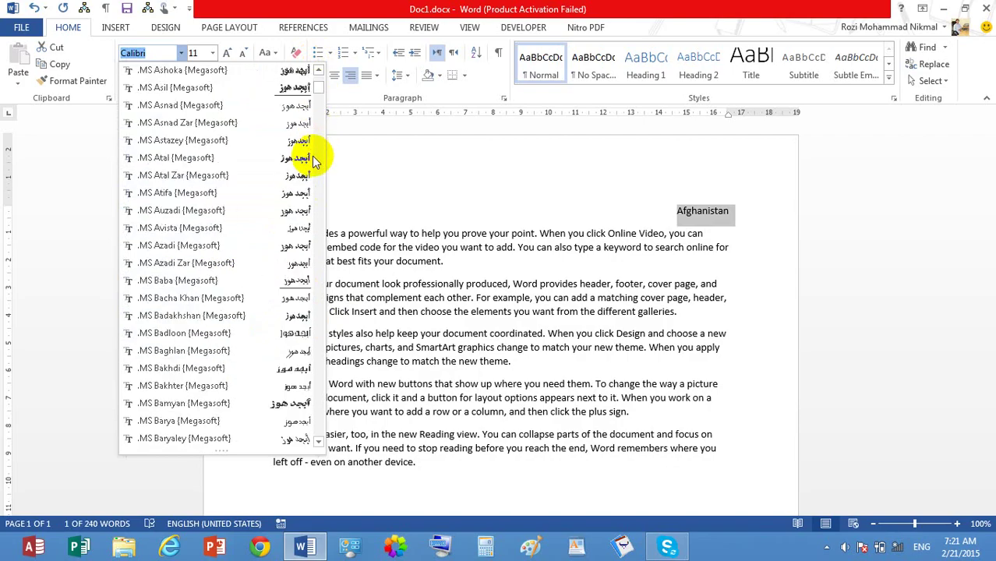
click(315, 158)
click(315, 154)
click(314, 152)
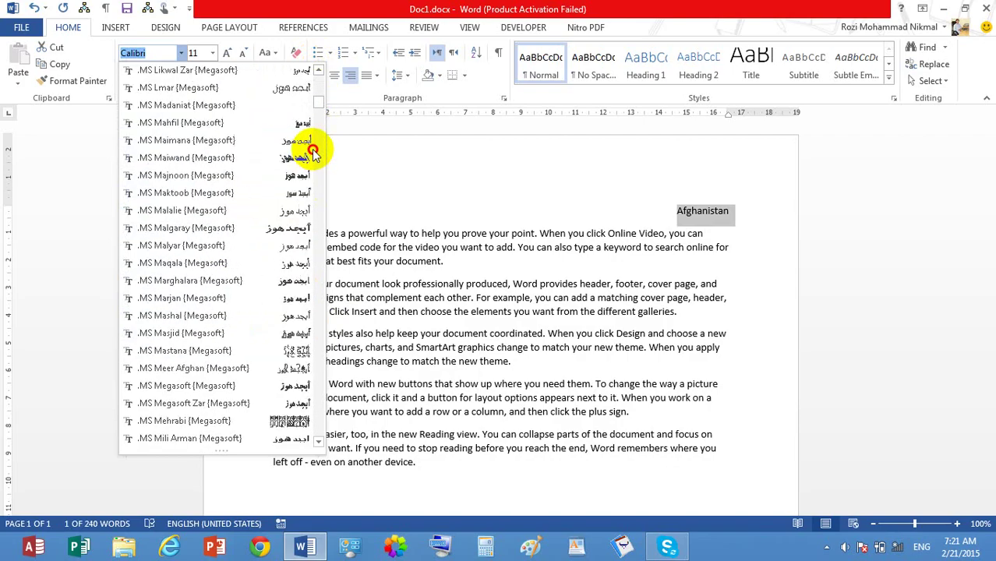
click(314, 148)
click(314, 148)
scroll(323, 112, down, 8)
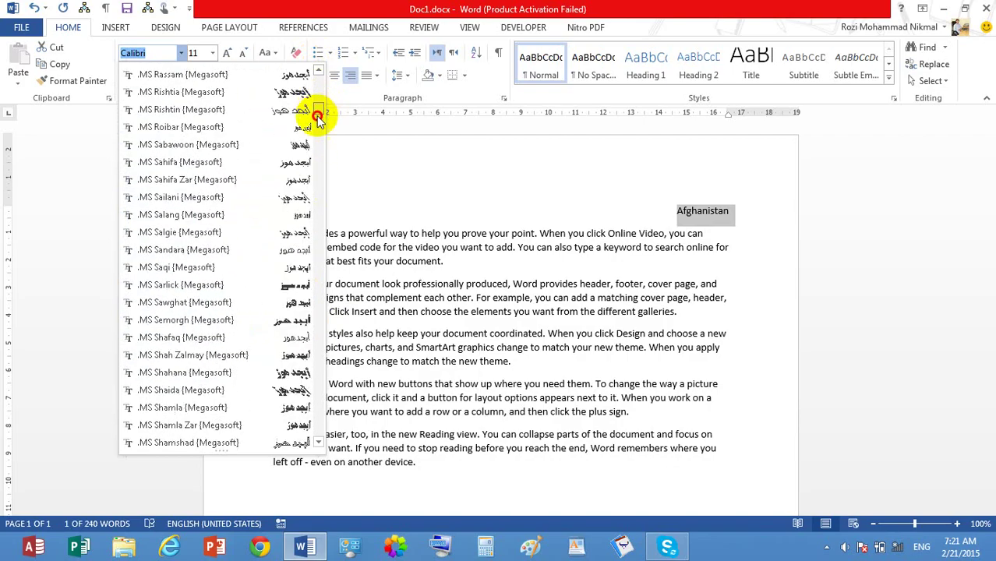
drag(308, 186, 321, 229)
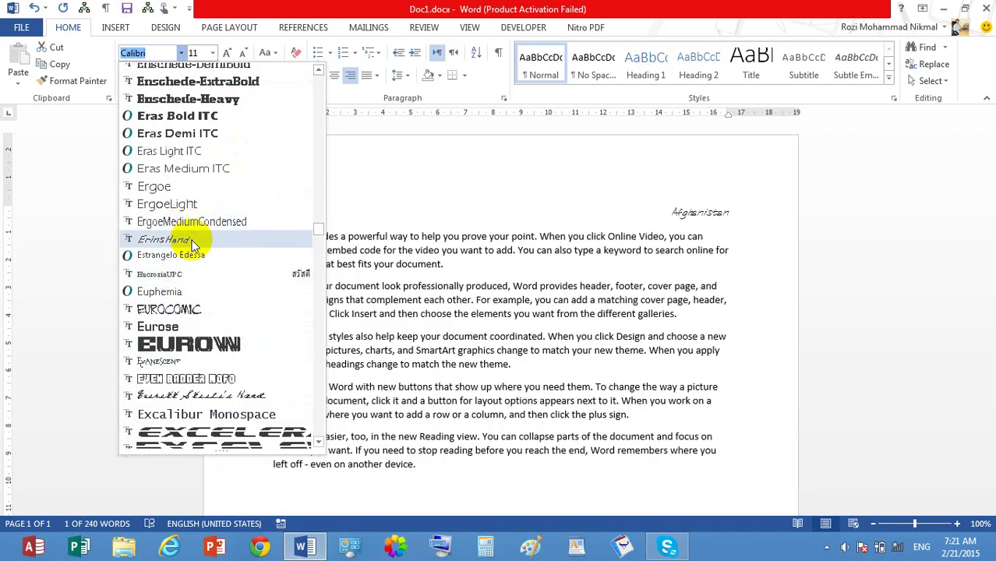
click(192, 242)
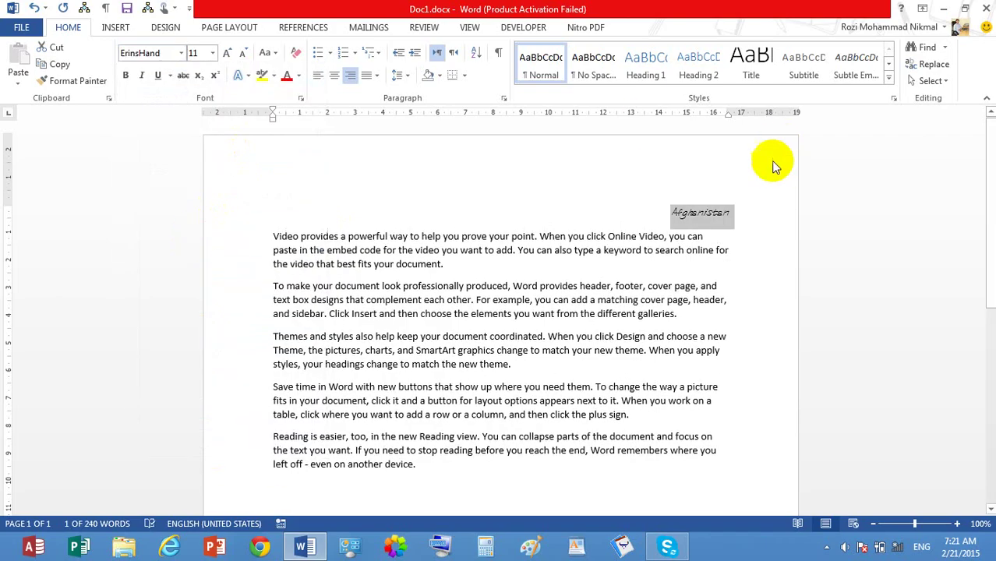
click(324, 78)
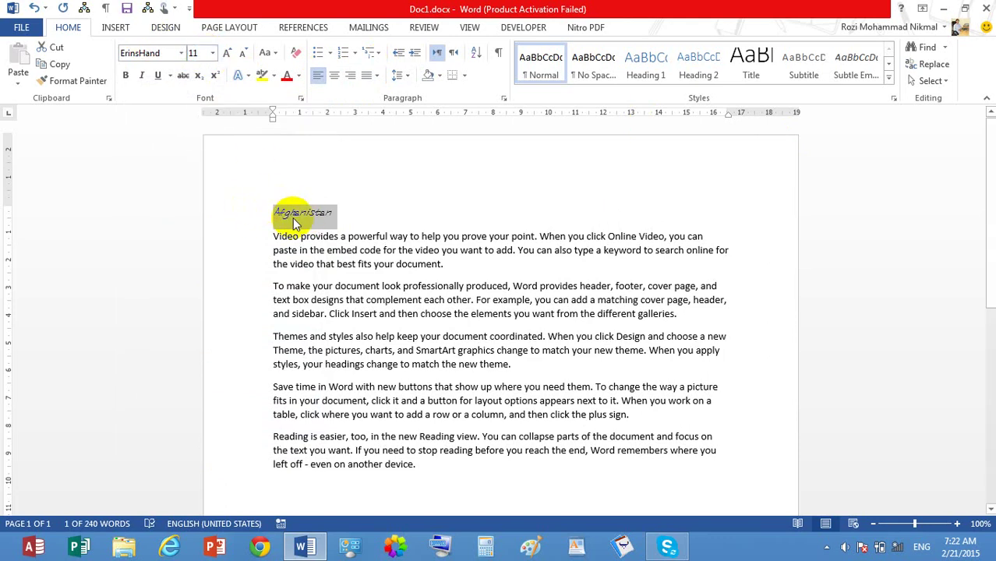
Step: Try heading sizes 14 pt and 18 pt using the size list and Grow/Shrink Font
click(214, 55)
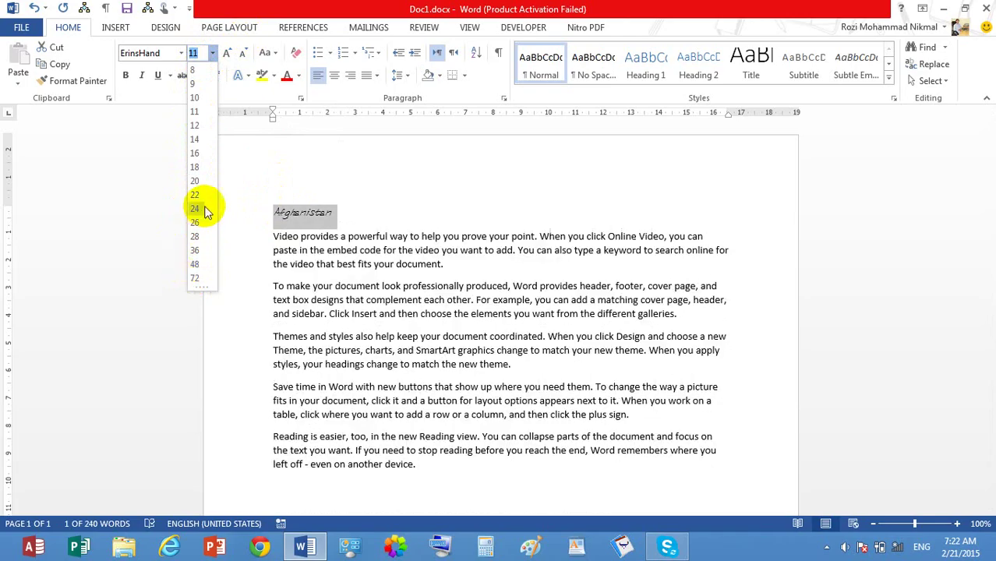
click(197, 144)
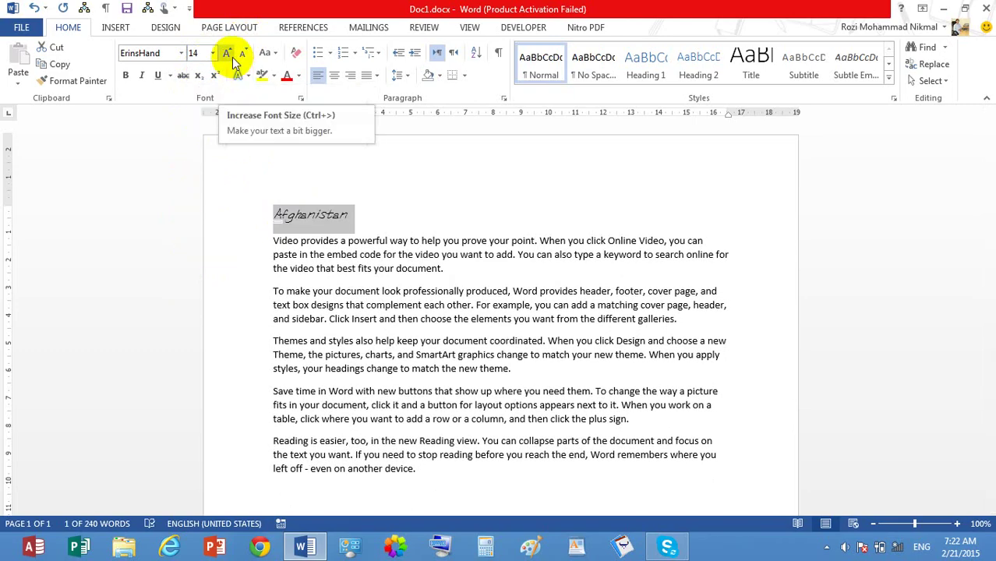
click(227, 53)
click(227, 53)
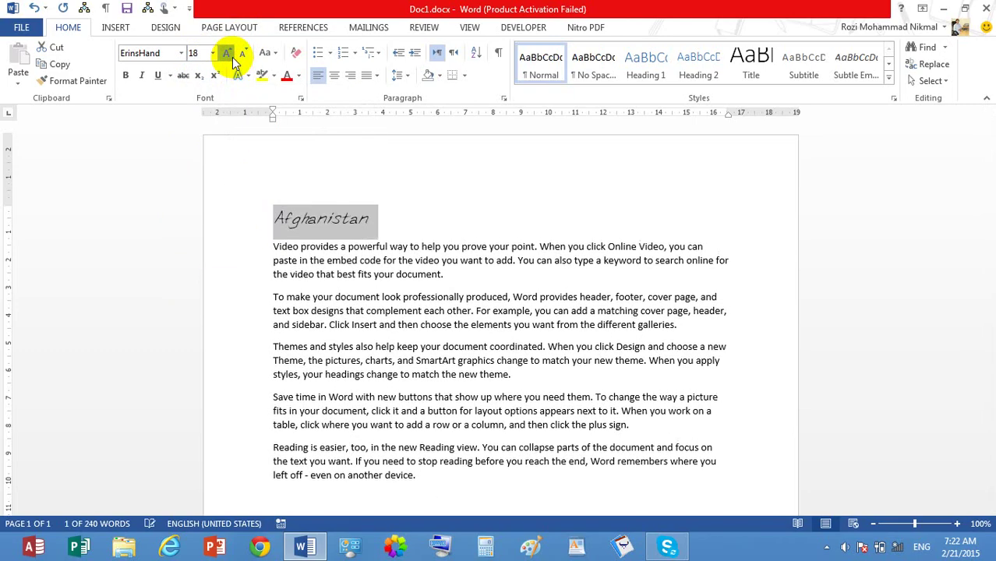
click(227, 53)
click(227, 53)
click(227, 53)
click(244, 60)
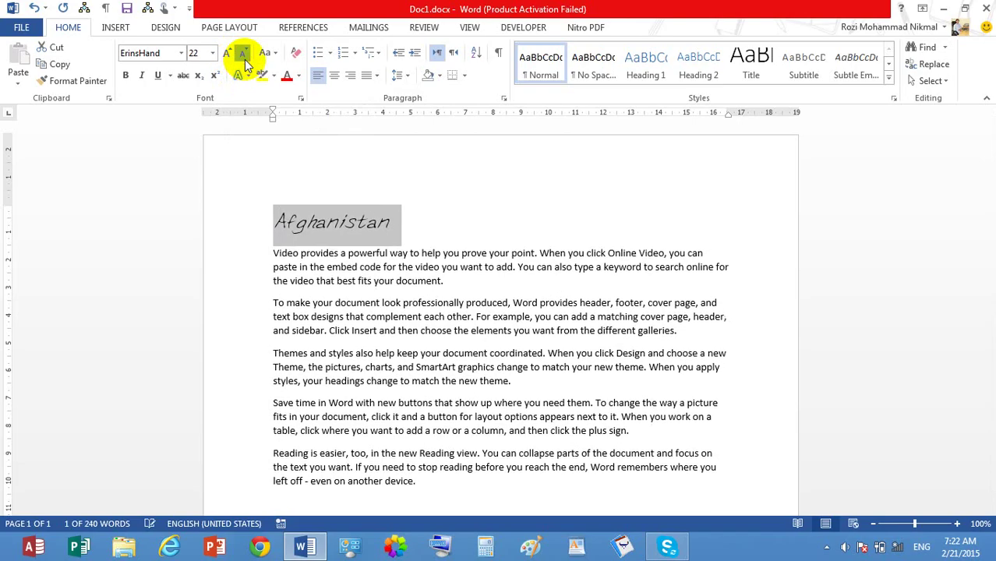
click(244, 60)
click(244, 60)
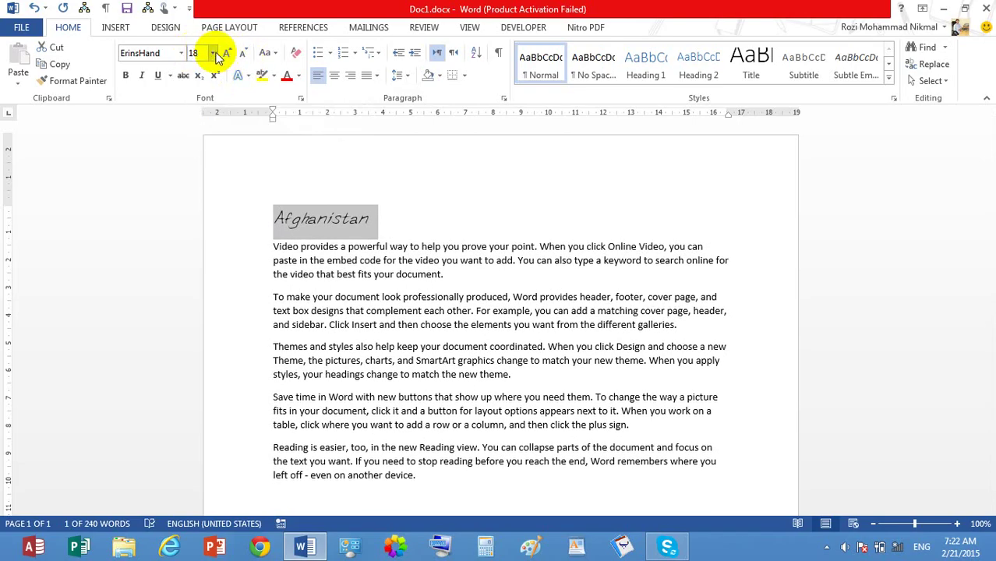
click(214, 53)
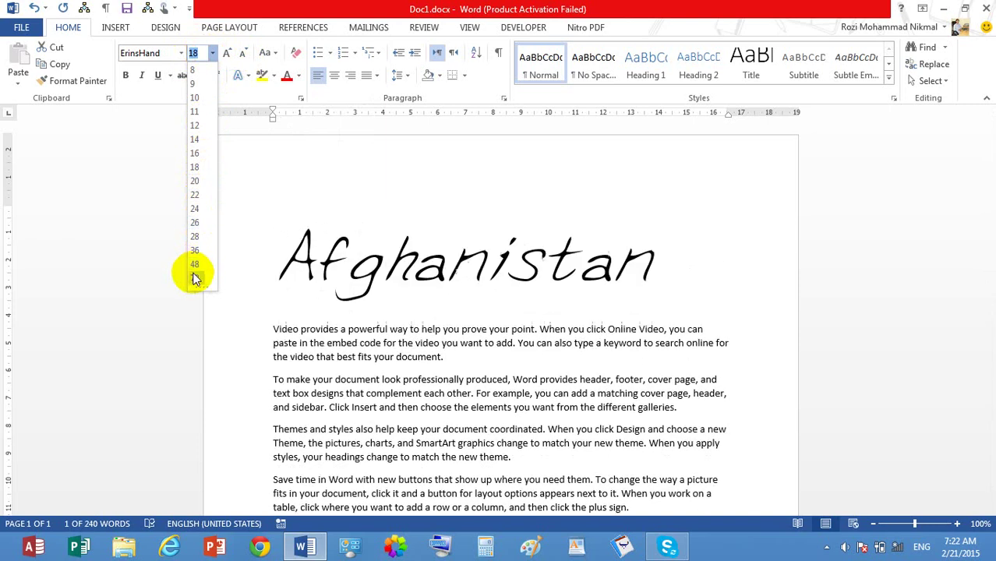
click(305, 191)
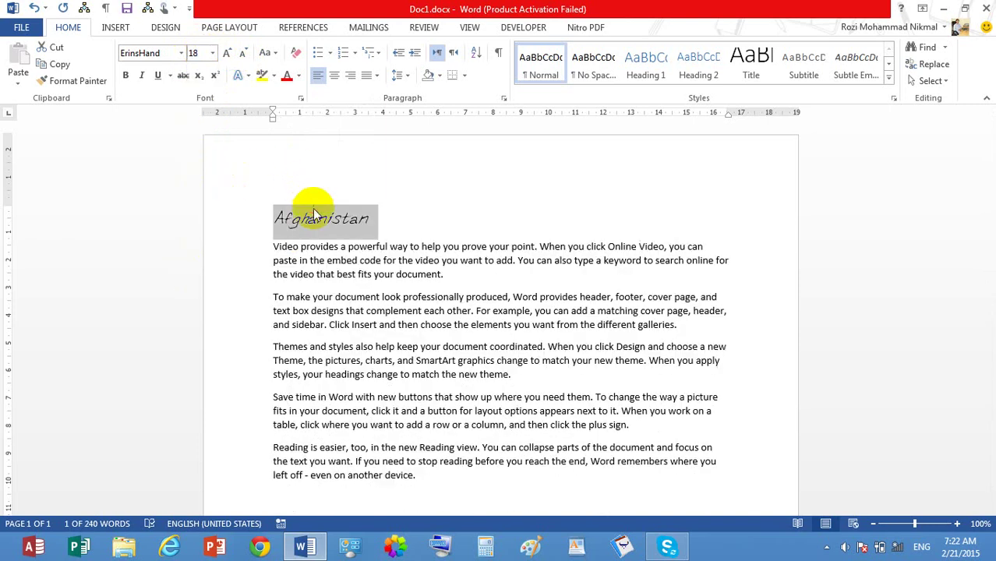
Step: Grow the heading far larger, shrink it back, then set its size to 16 pt
click(231, 53)
click(232, 53)
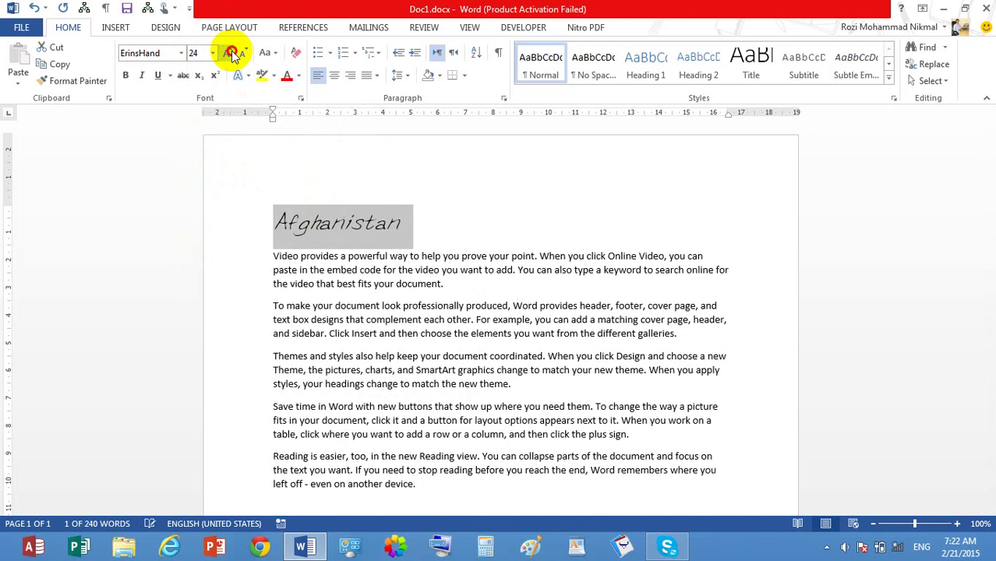
click(232, 52)
click(231, 52)
click(231, 52)
click(231, 52)
click(232, 52)
click(232, 52)
click(231, 53)
click(232, 53)
click(232, 52)
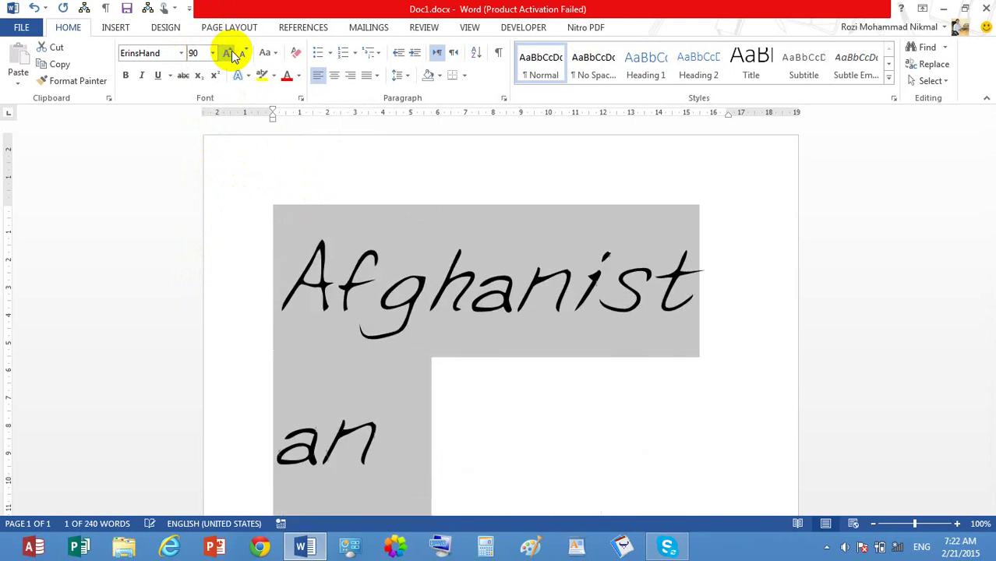
click(232, 52)
click(231, 52)
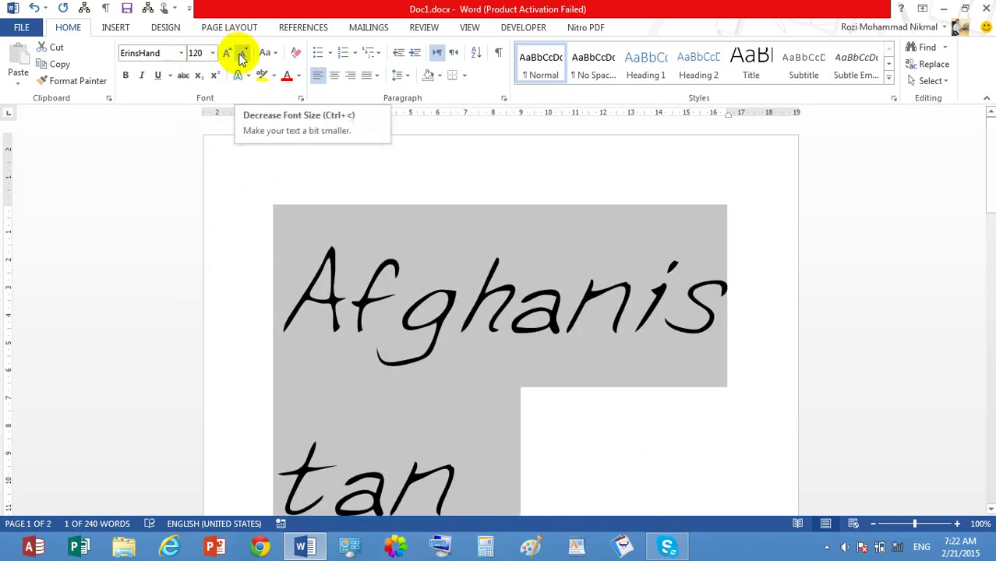
click(240, 54)
click(240, 55)
click(240, 54)
click(240, 55)
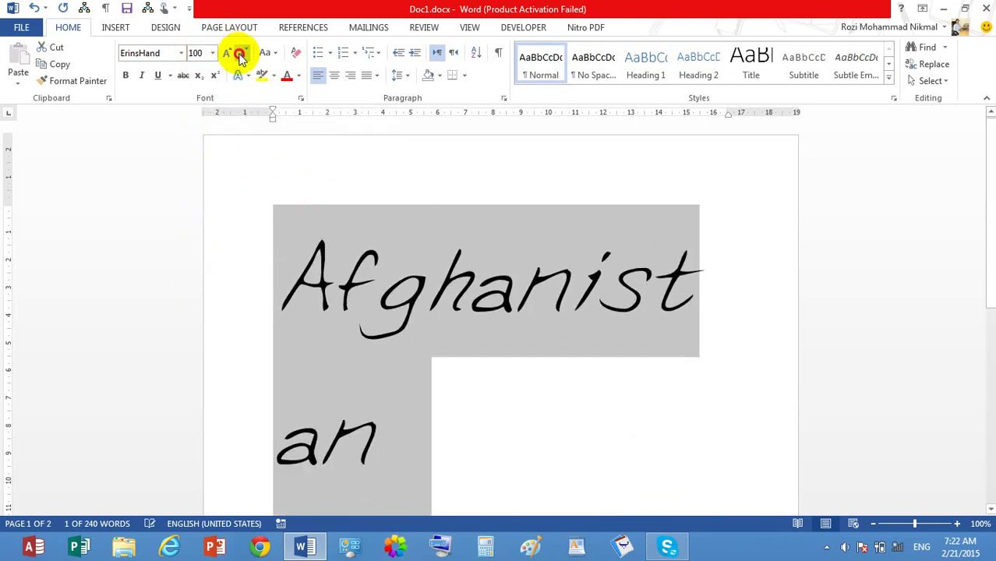
click(240, 54)
click(240, 54)
click(240, 55)
click(240, 55)
click(240, 54)
click(240, 55)
click(240, 54)
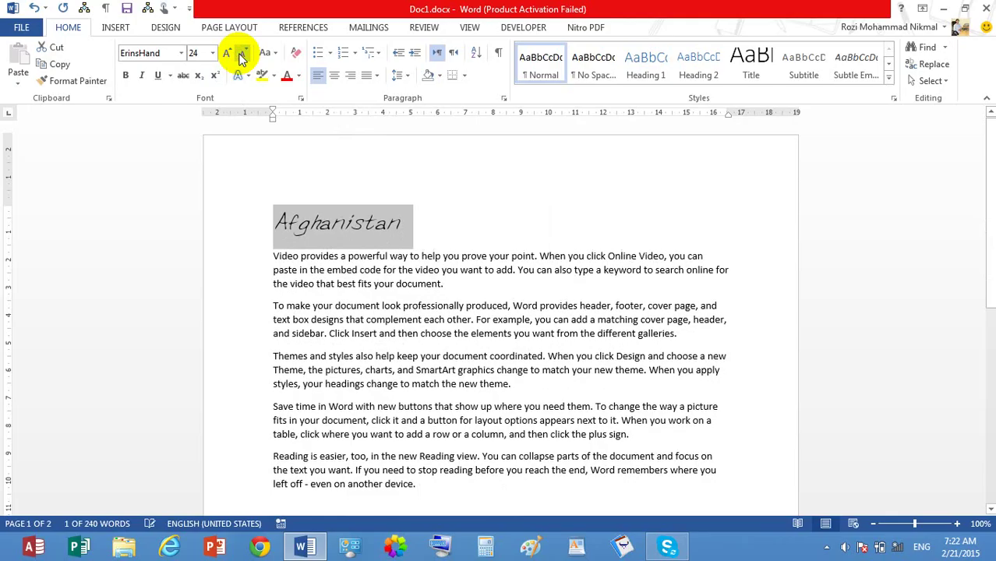
click(242, 56)
click(242, 56)
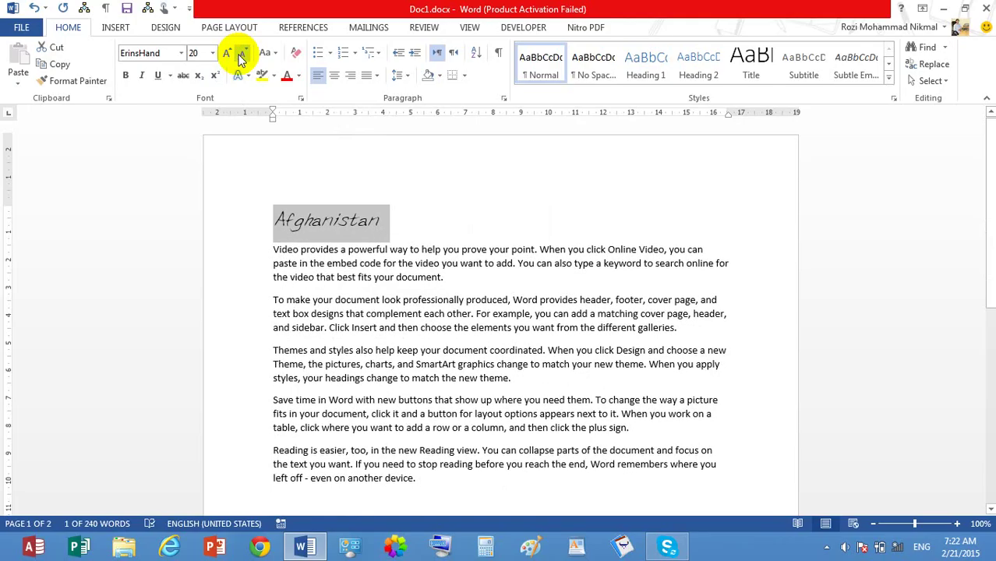
click(200, 53)
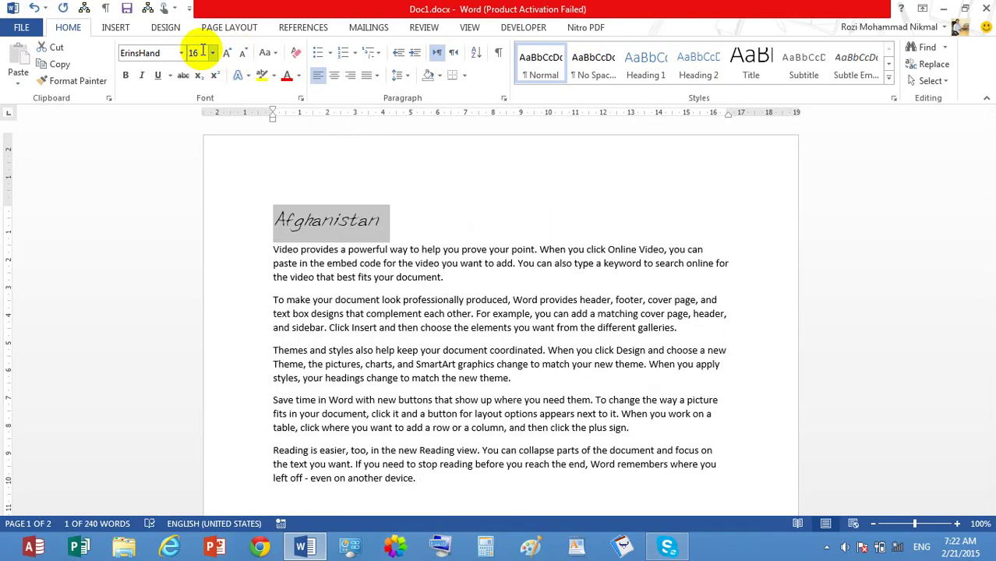
text(16)
key(Return)
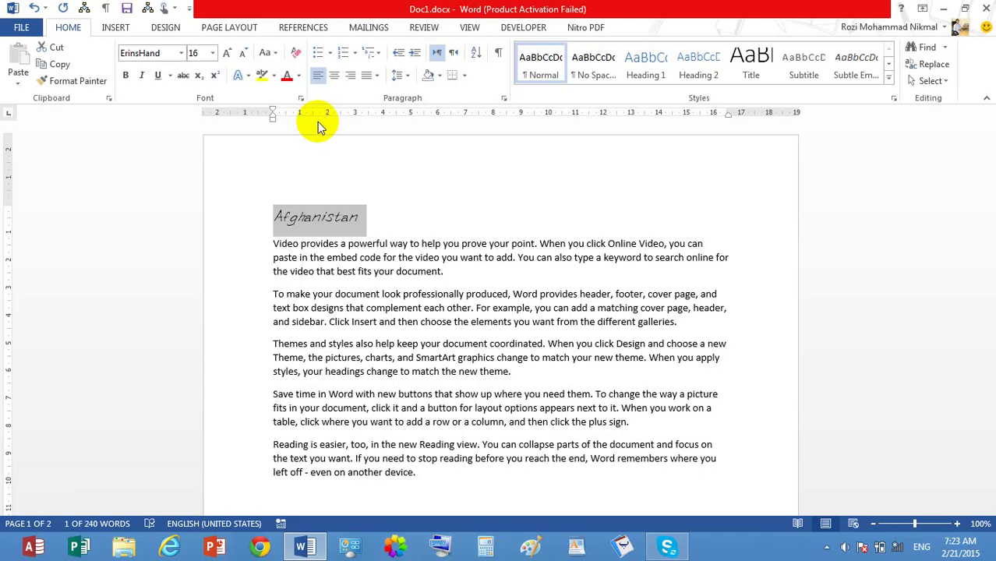
Step: Select the heading and first three paragraphs and check the size list, leaving paragraphs at 11 pt
click(400, 308)
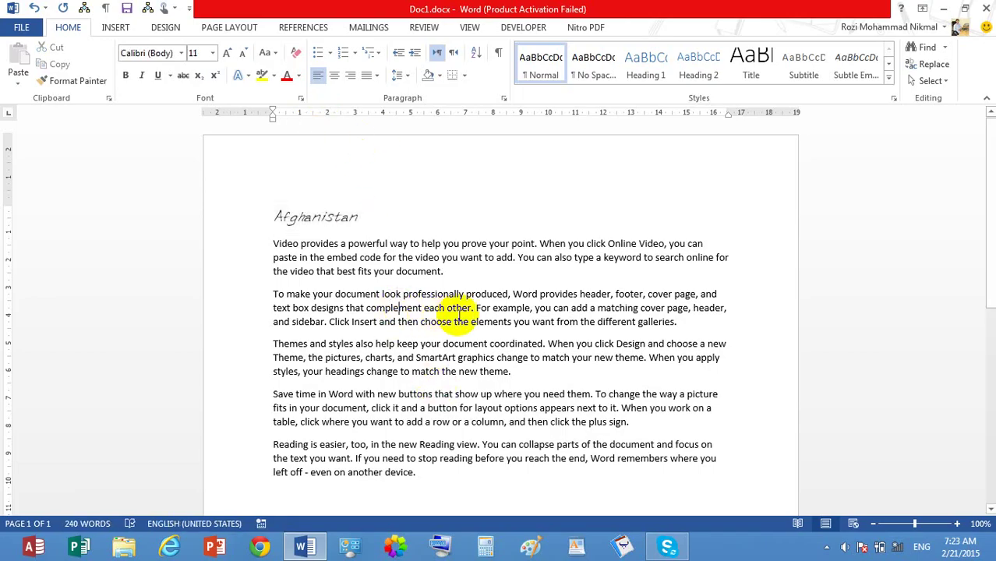
drag(515, 372, 271, 245)
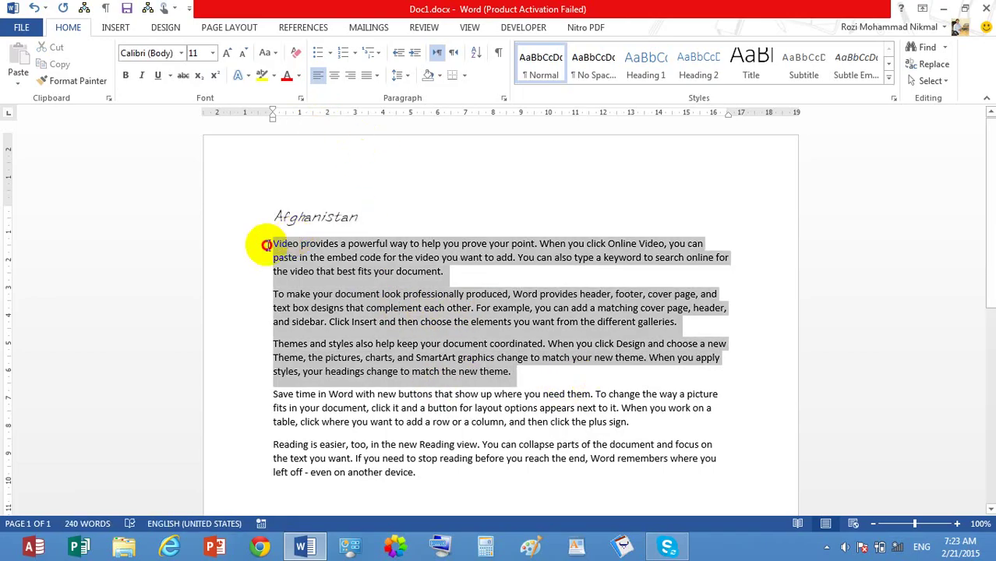
click(212, 53)
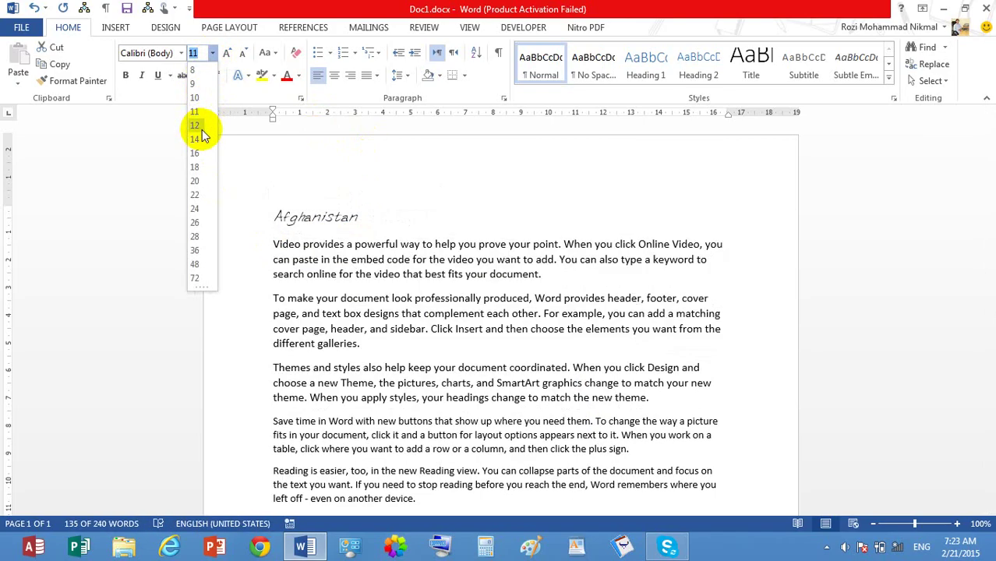
click(573, 308)
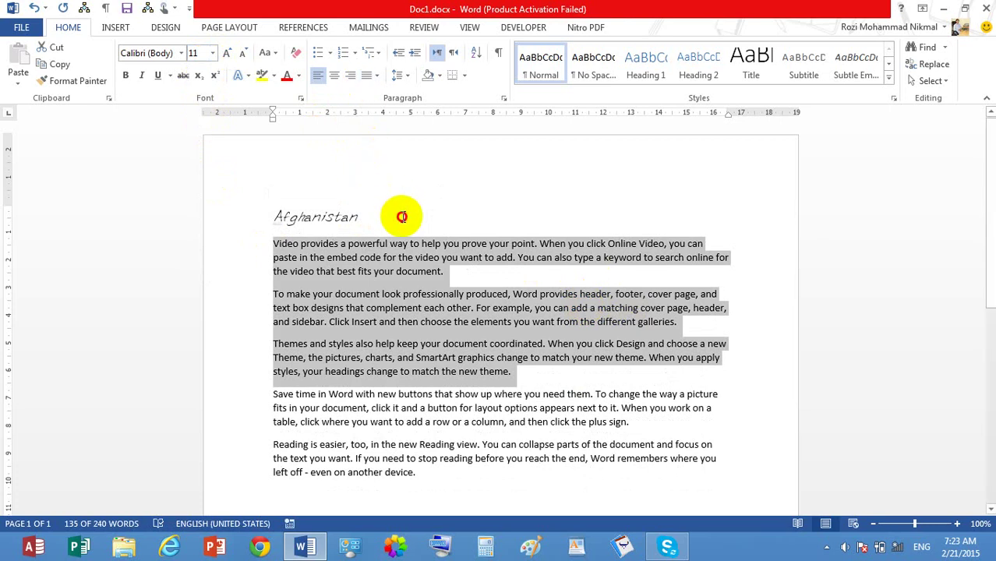
Step: Reselect 'Afghanistan' and grow or shrink it with Ctrl+] / Ctrl+[ until it is 18 pt
drag(402, 217, 262, 212)
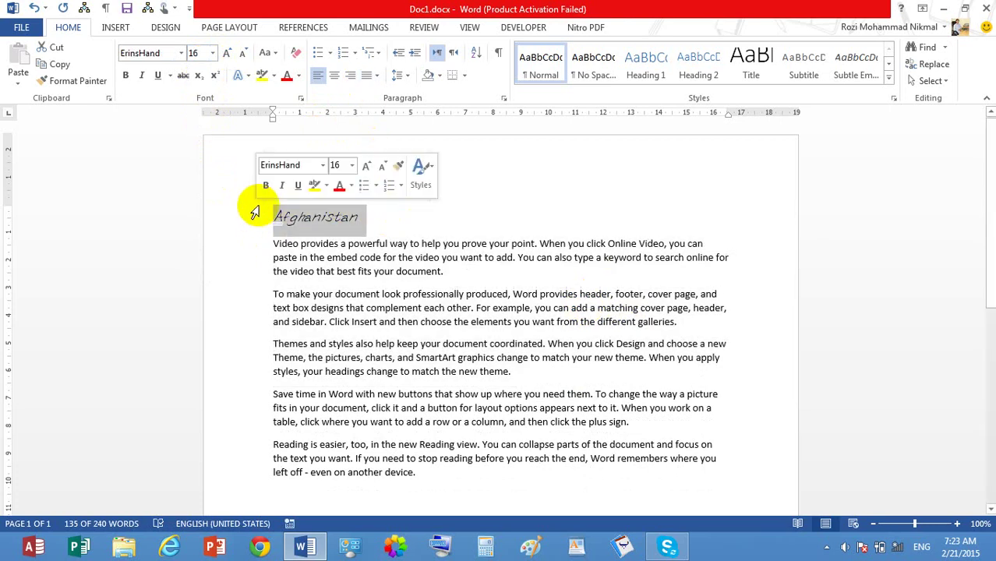
click(229, 53)
click(229, 53)
click(229, 53)
click(243, 55)
click(243, 55)
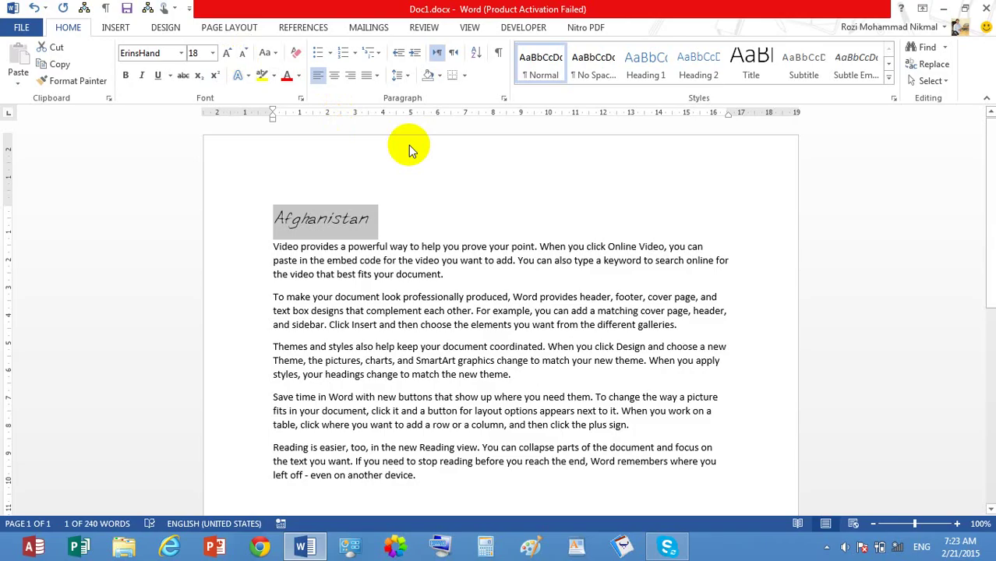
key(ctrl+bracketright)
key(ctrl+bracketright)
key(ctrl+bracketright)
key(ctrl+bracketright)
key(ctrl+bracketright)
key(ctrl+bracketright)
key(ctrl+bracketright)
key(ctrl+bracketright)
key(ctrl+bracketright)
key(ctrl+bracketright)
key(ctrl+bracketright)
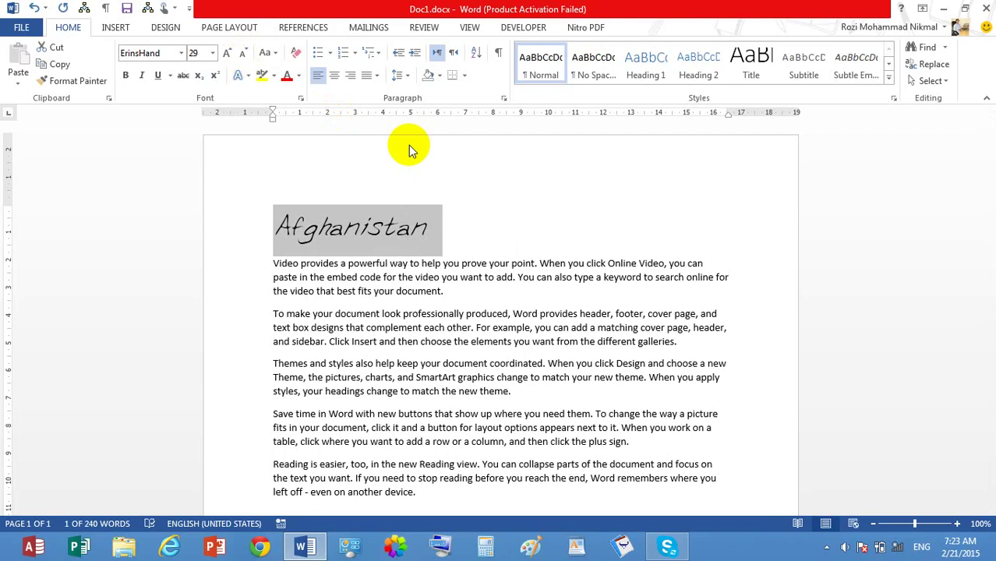
key(ctrl+bracketleft)
key(ctrl+bracketleft)
key(ctrl+bracketleft)
key(ctrl+bracketleft)
key(ctrl+bracketleft)
key(ctrl+bracketleft)
key(ctrl+bracketleft)
key(ctrl+bracketleft)
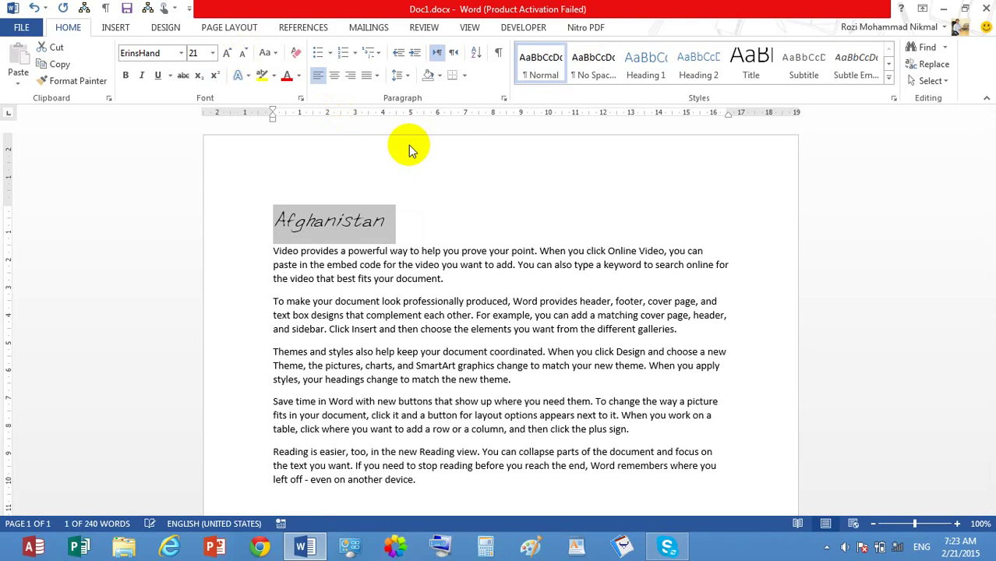
key(ctrl+bracketleft)
key(ctrl+bracketleft)
key(ctrl+bracketleft)
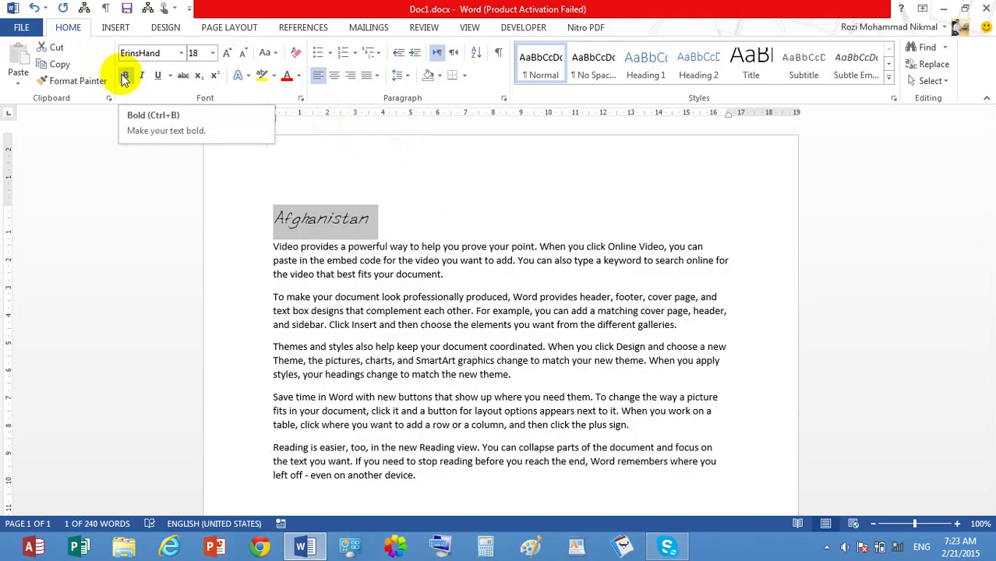
Step: Toggle bold and italic on 'Afghanistan', ending bold with no italic
click(124, 77)
click(124, 77)
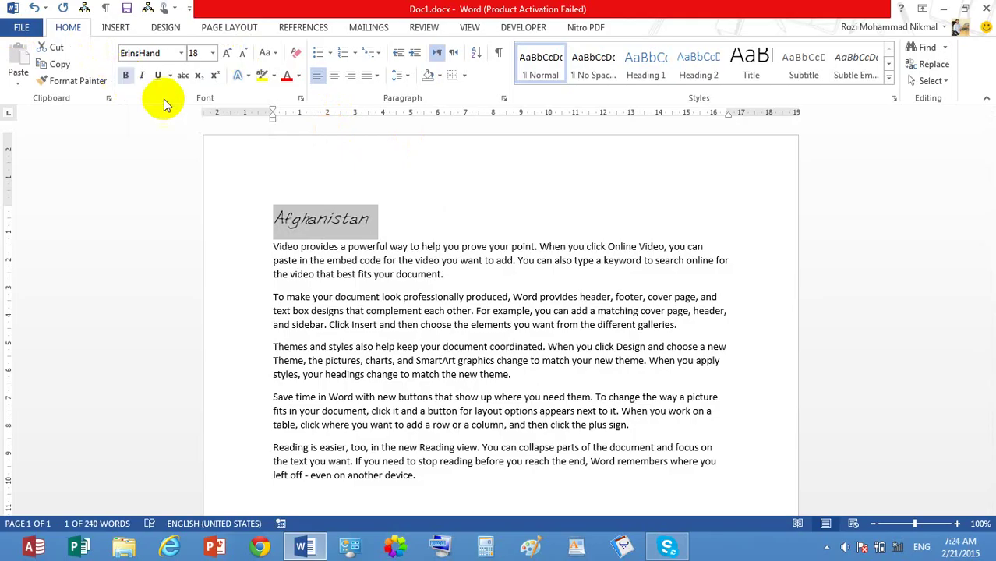
click(131, 78)
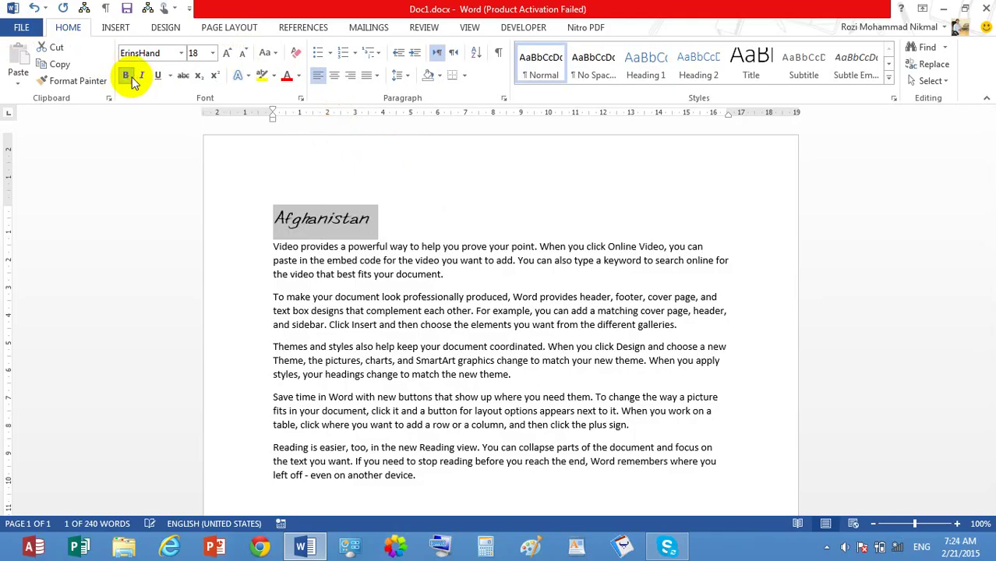
click(128, 78)
click(130, 79)
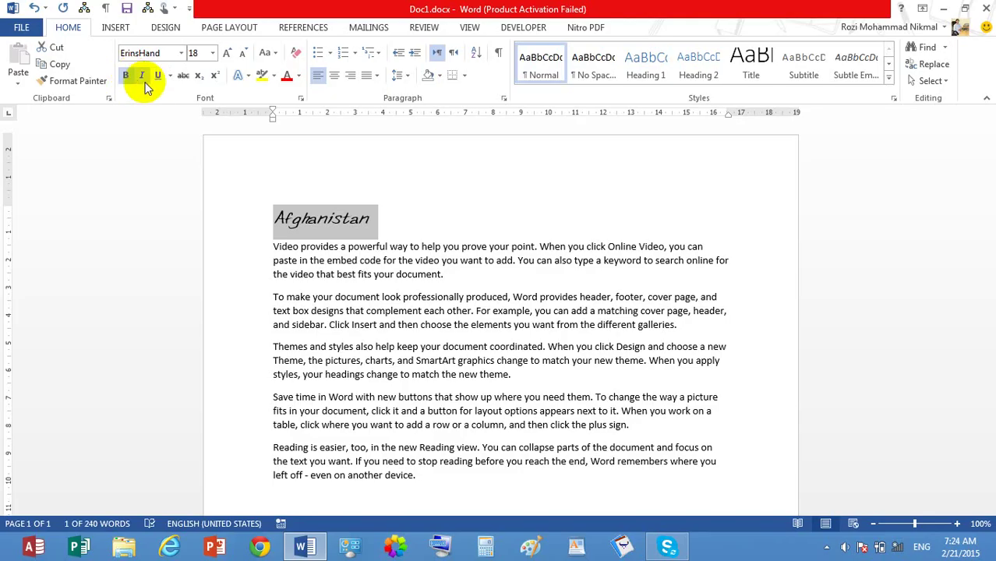
click(147, 84)
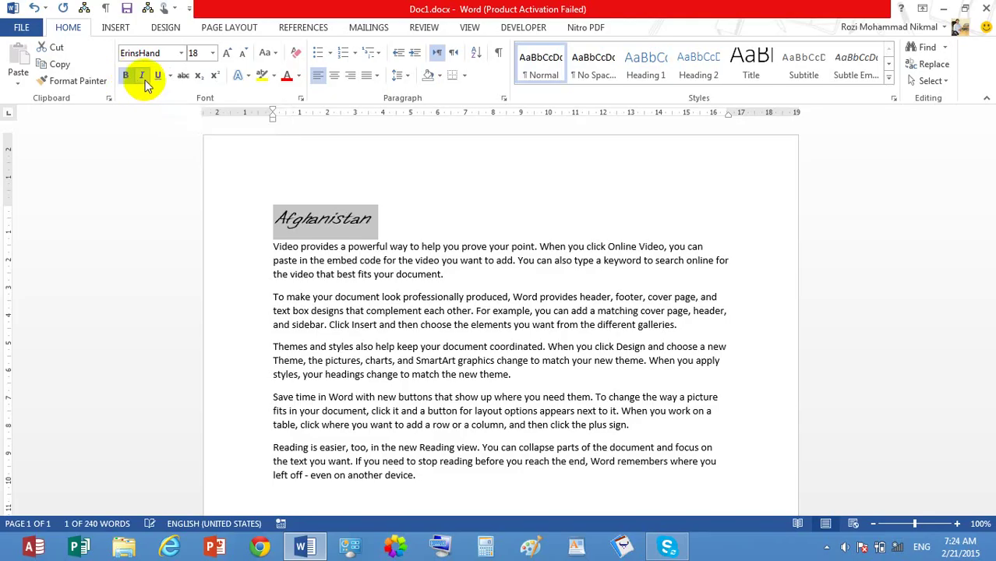
click(146, 84)
click(147, 83)
click(147, 83)
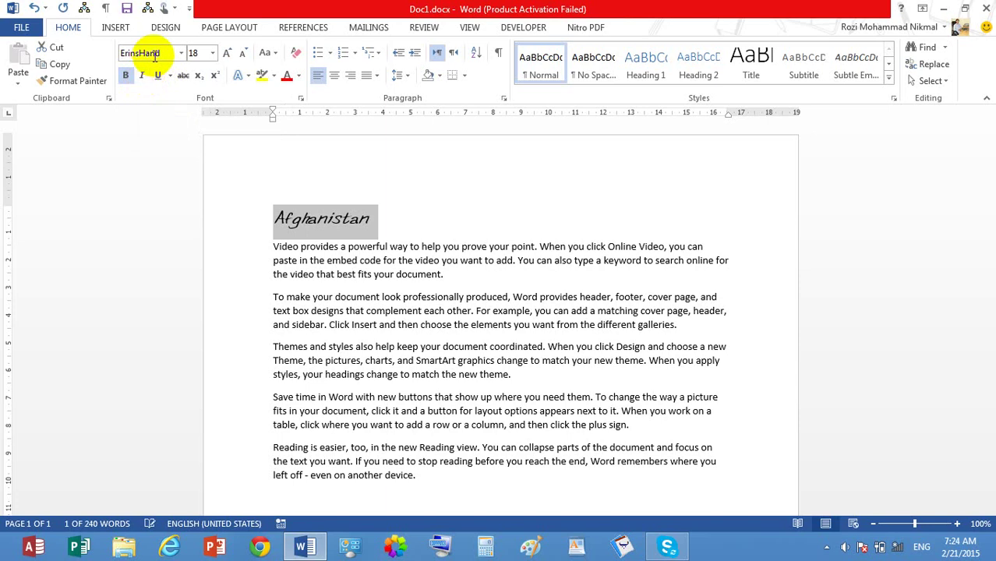
Step: Change the heading to Times New Roman, bold and underlined, with italic removed
click(181, 53)
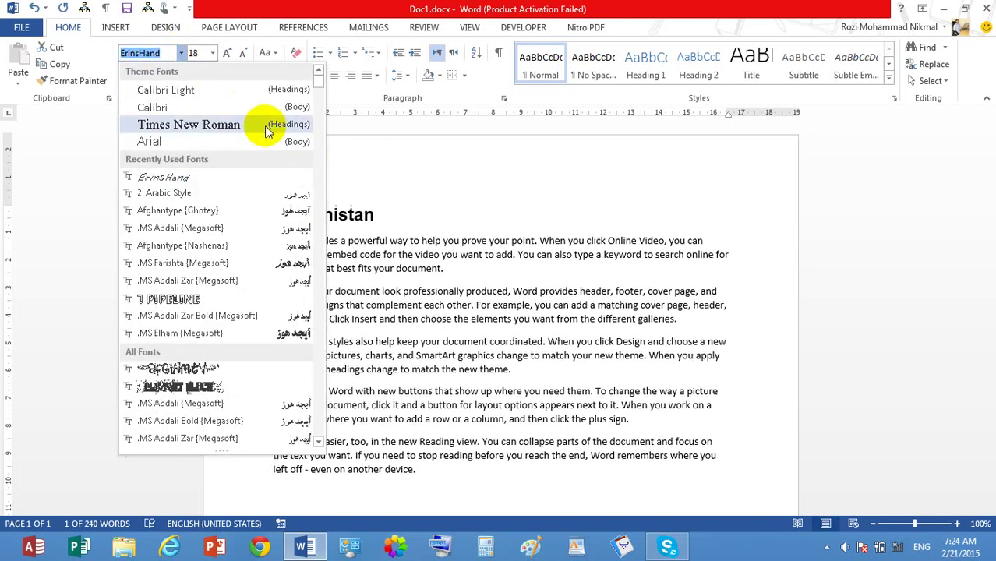
click(264, 128)
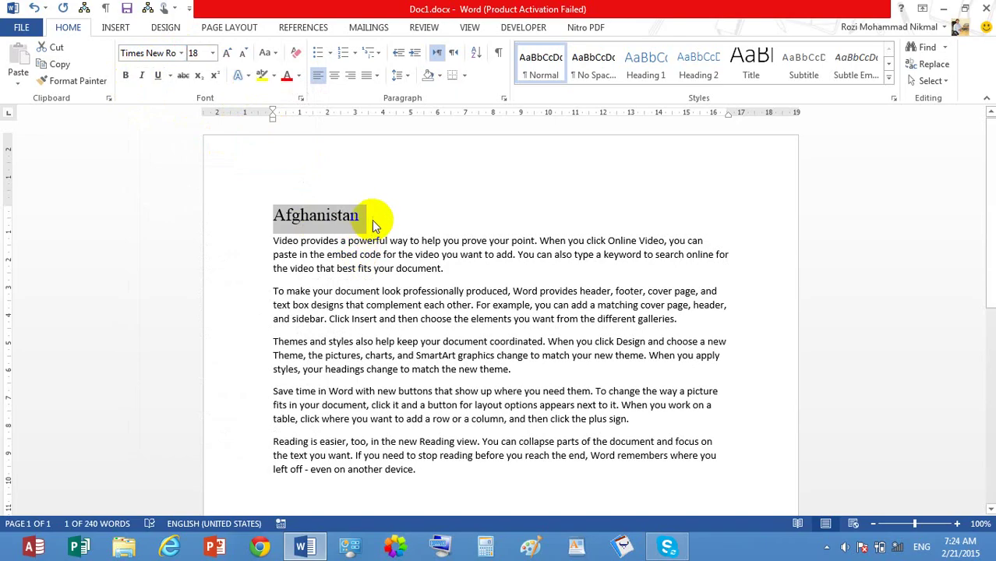
click(125, 77)
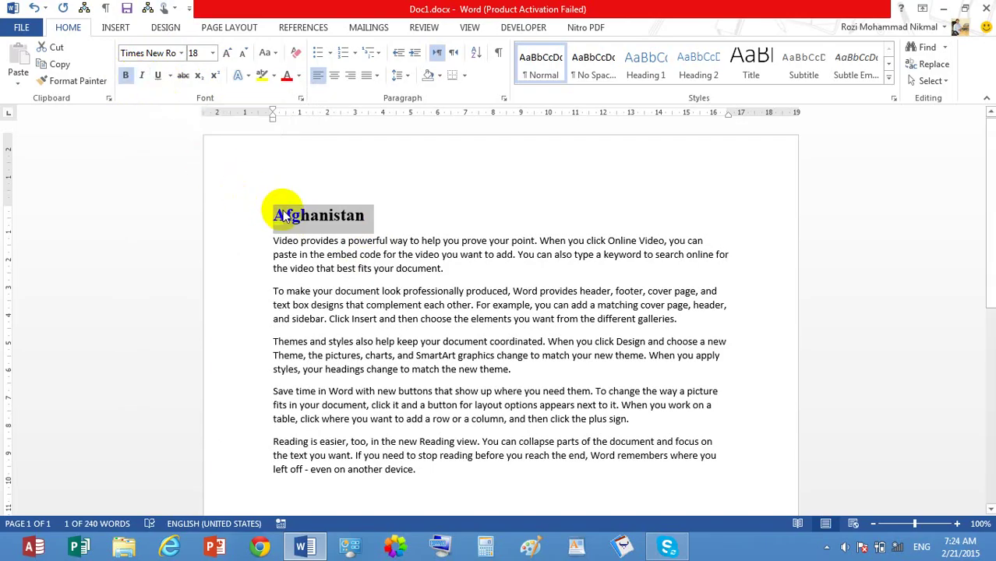
click(143, 75)
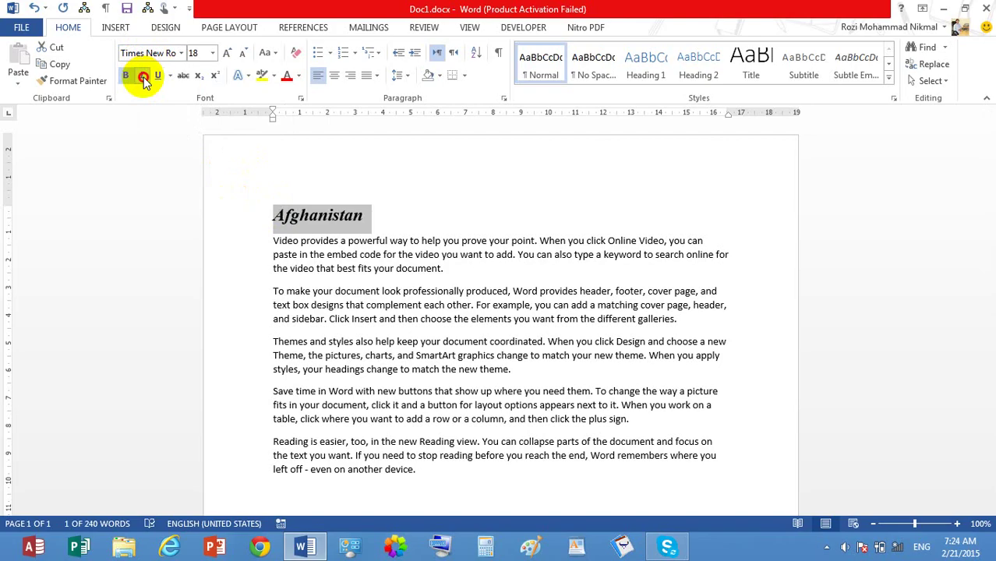
click(143, 76)
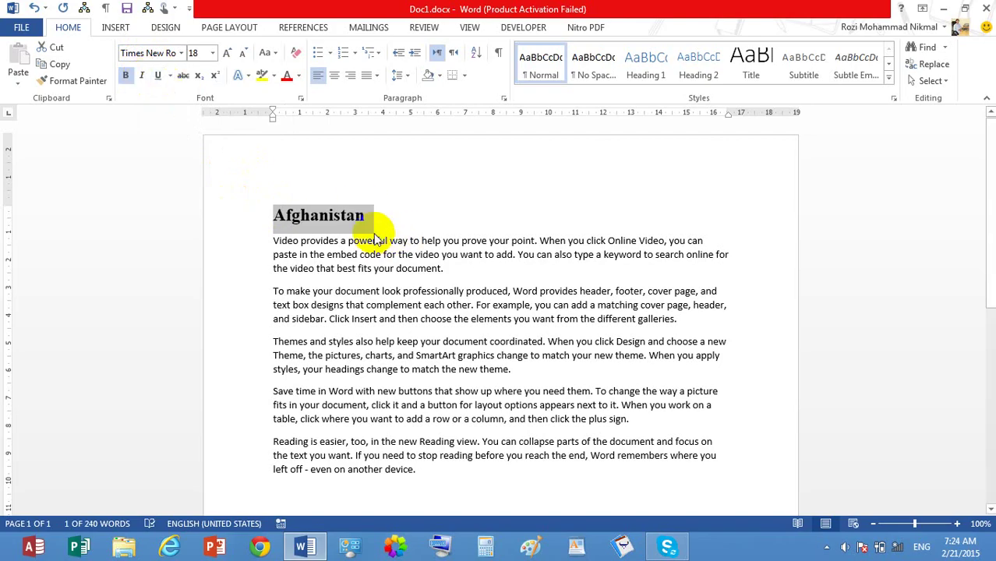
click(160, 76)
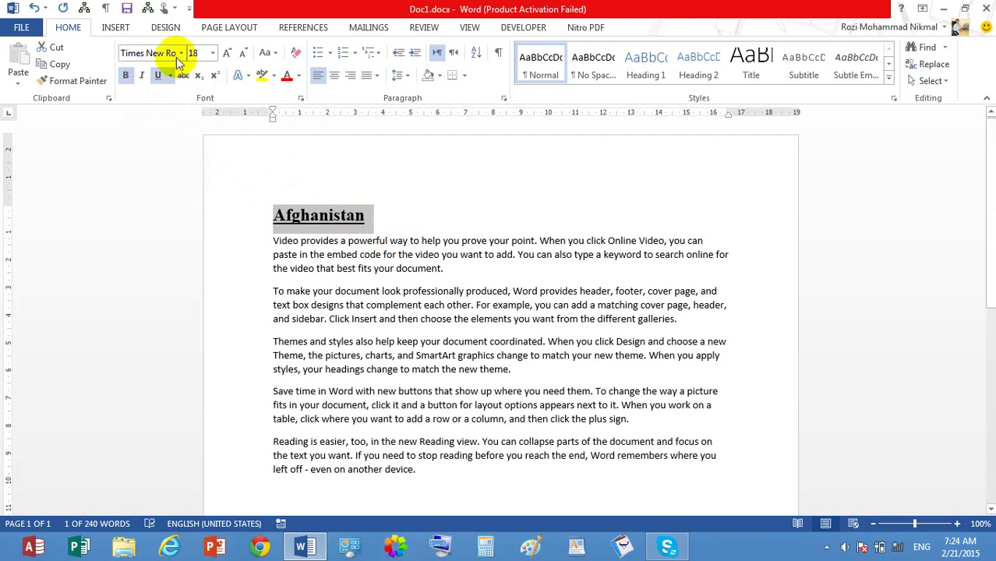
Step: Give the heading's underline the Dark Red colour
click(170, 76)
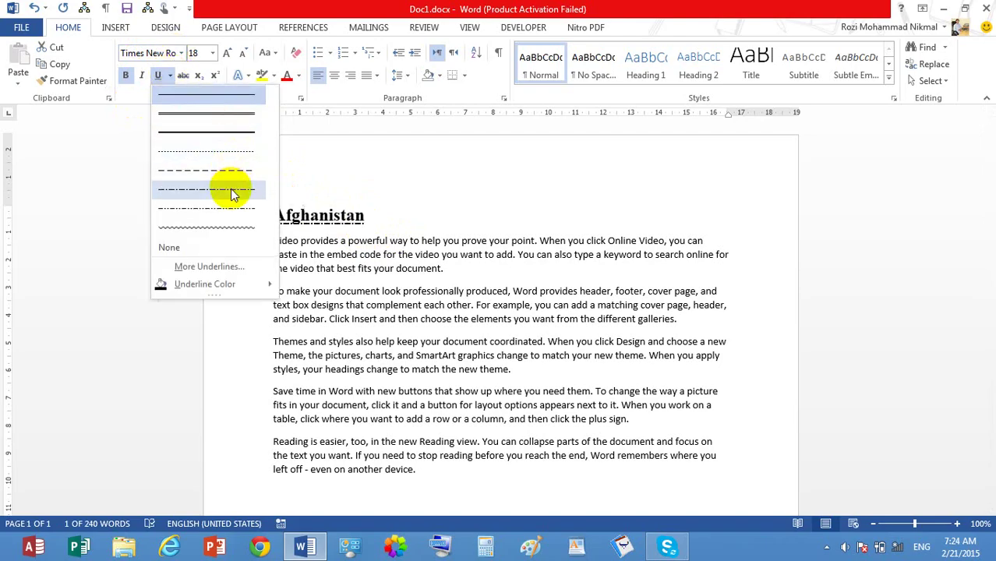
mouse_move(255, 284)
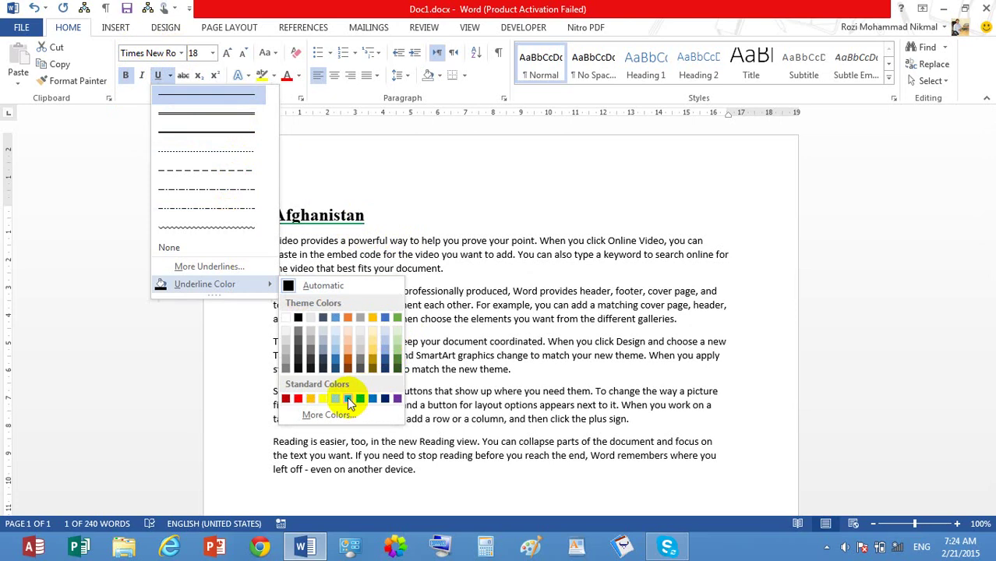
click(285, 400)
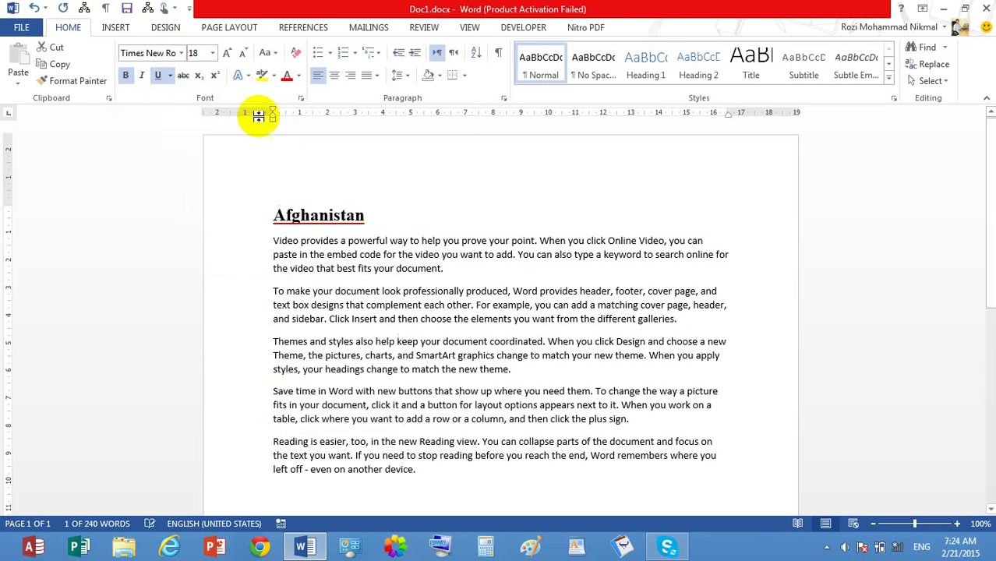
Step: Delete the 'Afghanistan' heading text, leaving an empty first line above the paragraphs
click(170, 75)
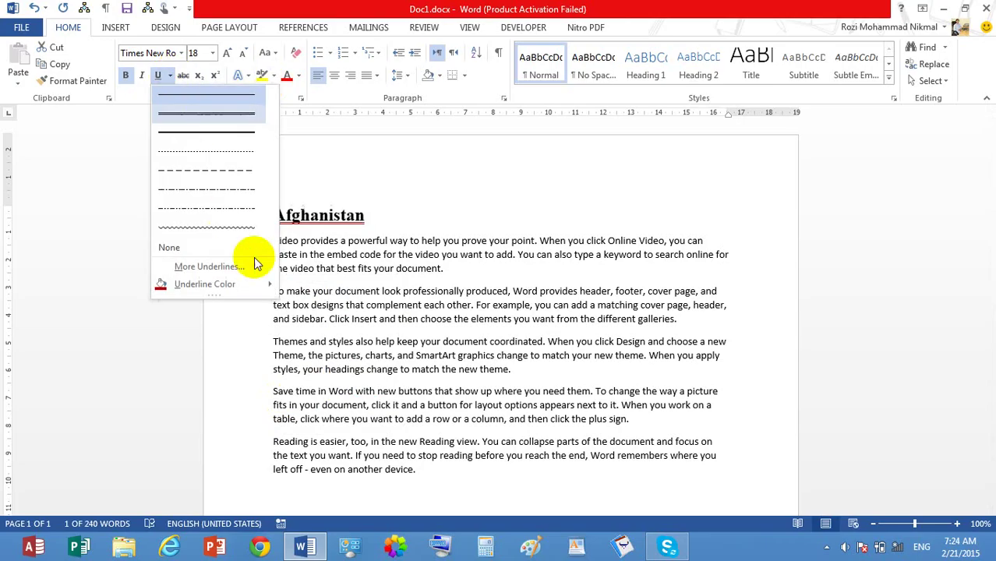
click(417, 210)
click(413, 219)
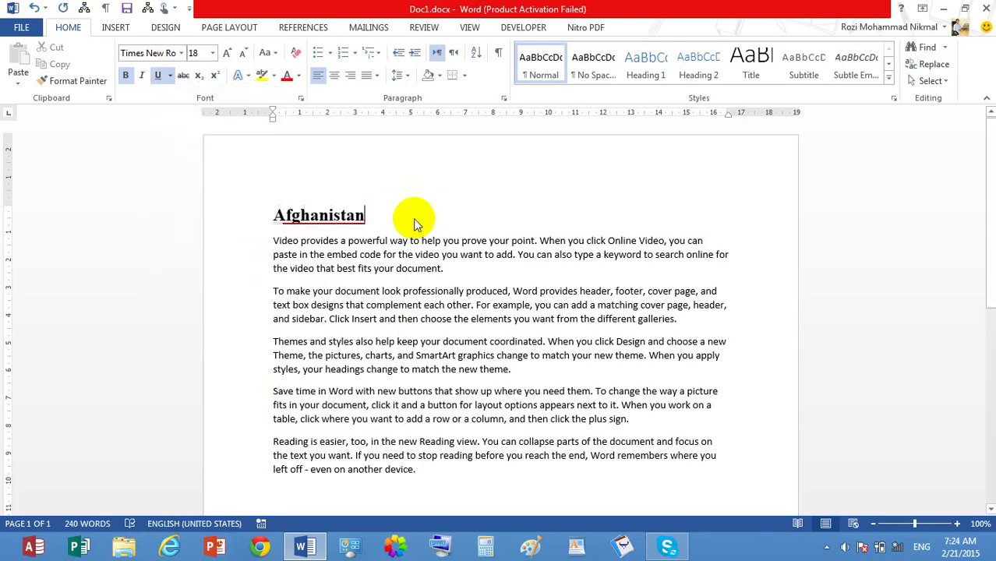
key(Tab)
key(Tab)
key(BackSpace)
key(BackSpace)
key(BackSpace)
key(BackSpace)
key(BackSpace)
key(BackSpace)
key(BackSpace)
key(BackSpace)
key(BackSpace)
key(BackSpace)
key(BackSpace)
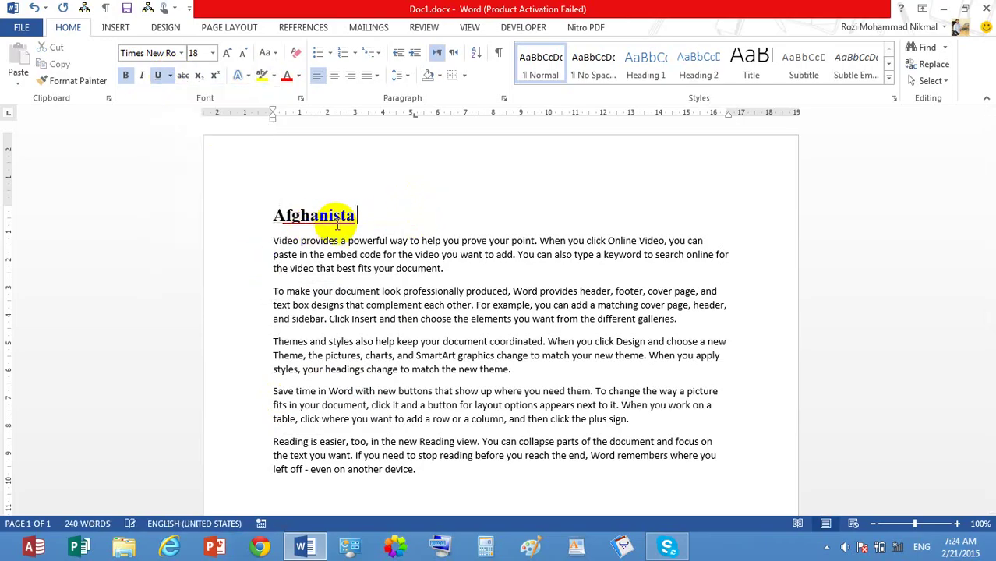
Step: Type a first Name) attempt with underline off, then delete the Name( ) heading
click(156, 75)
text(Name()
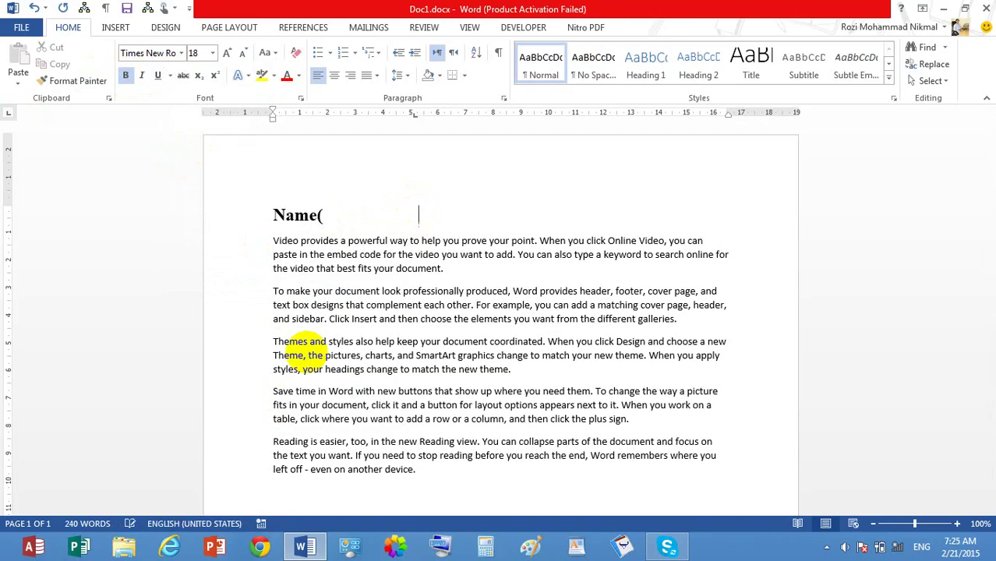
text())
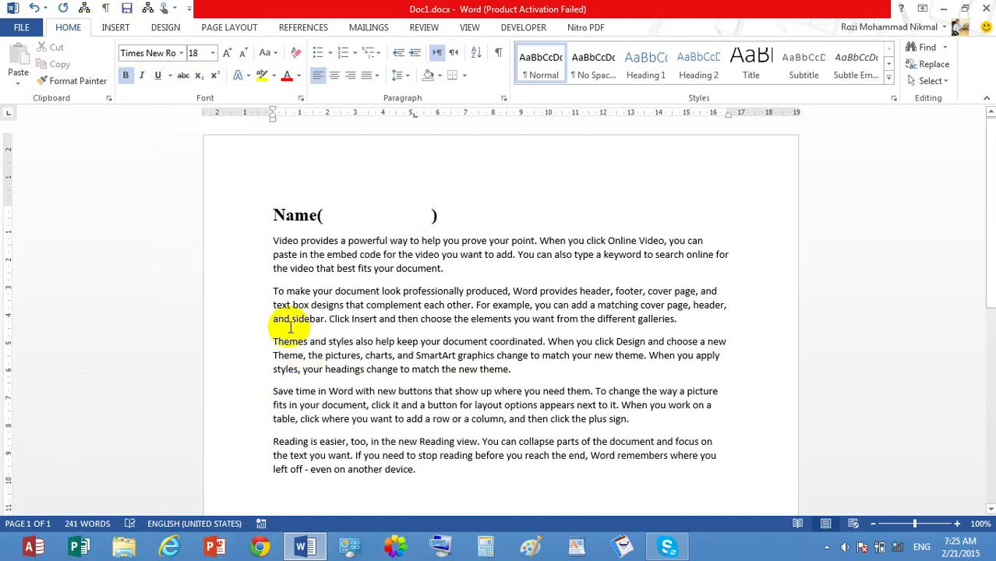
drag(324, 212, 423, 213)
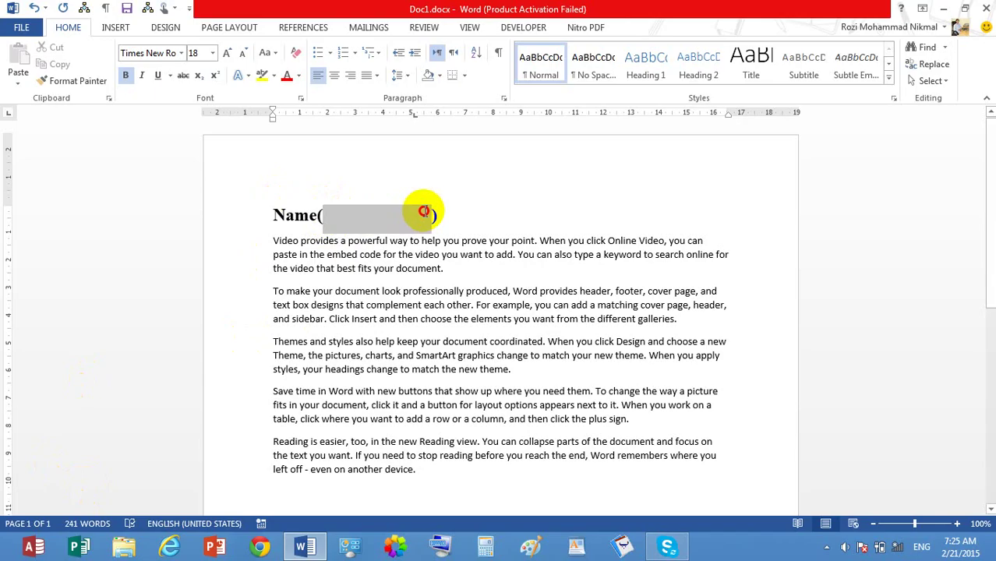
drag(447, 207, 262, 195)
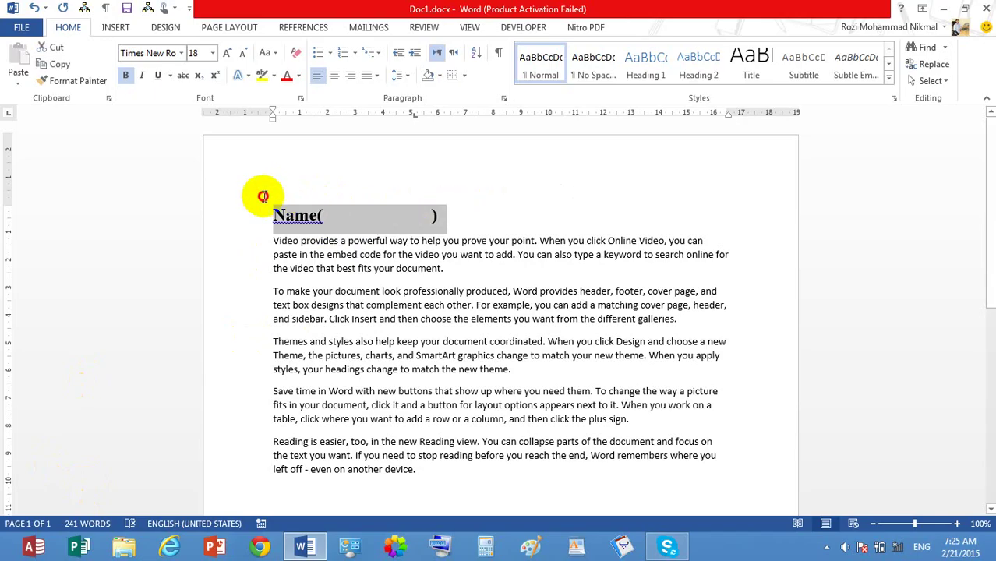
key(Delete)
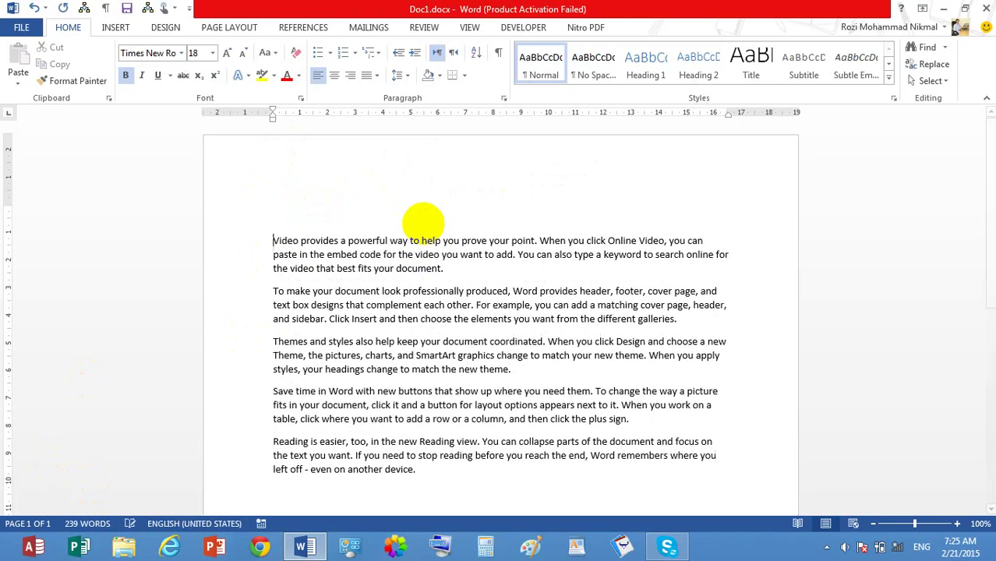
Step: Retype Name( followed by underlined blank spaces and a closing bracket
click(310, 201)
text(Nam)
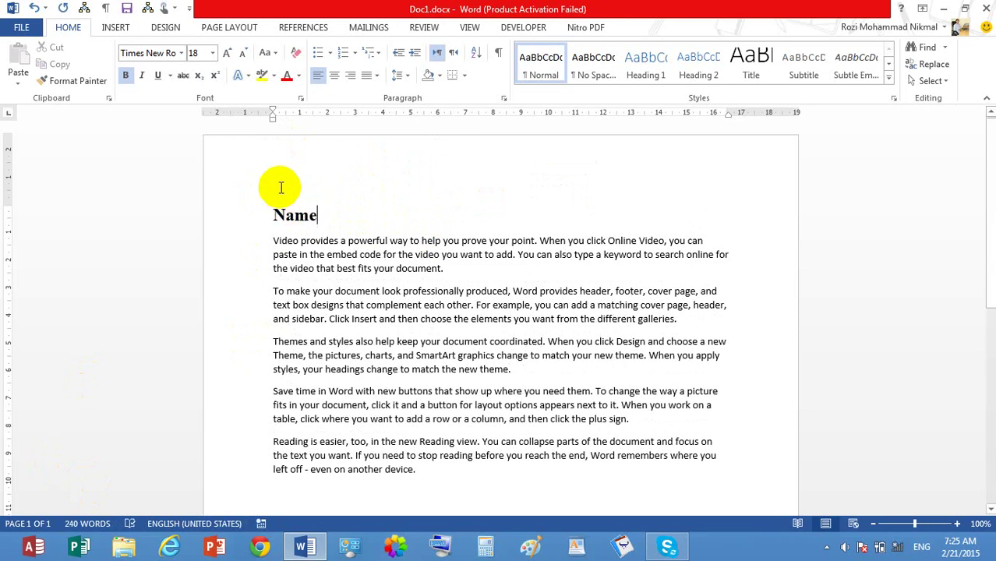
text(e()
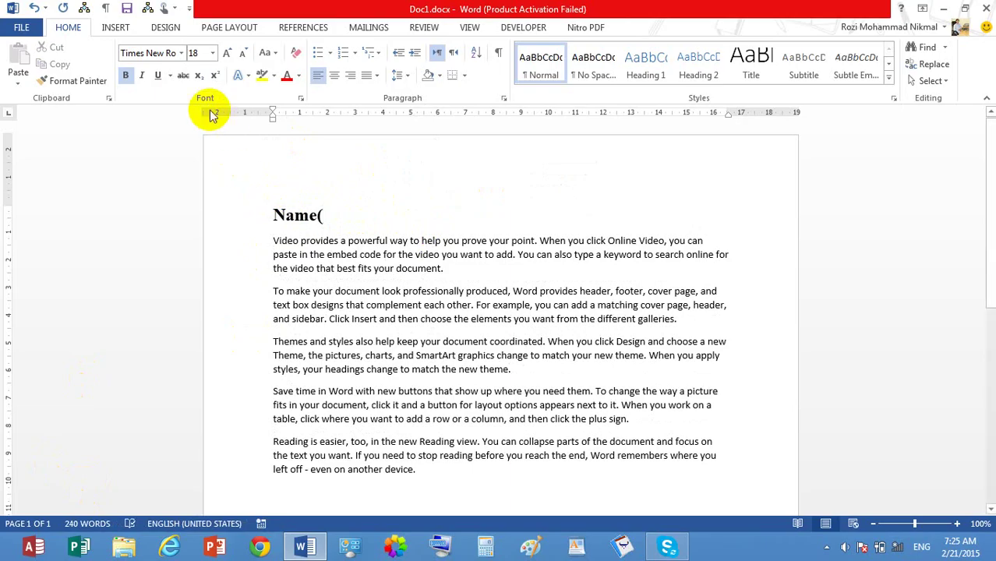
click(156, 76)
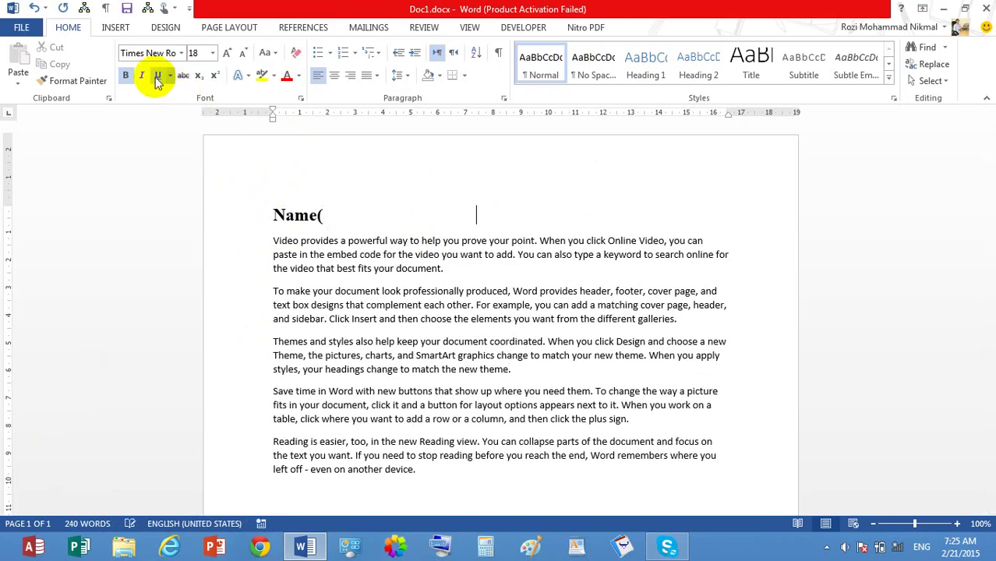
text())
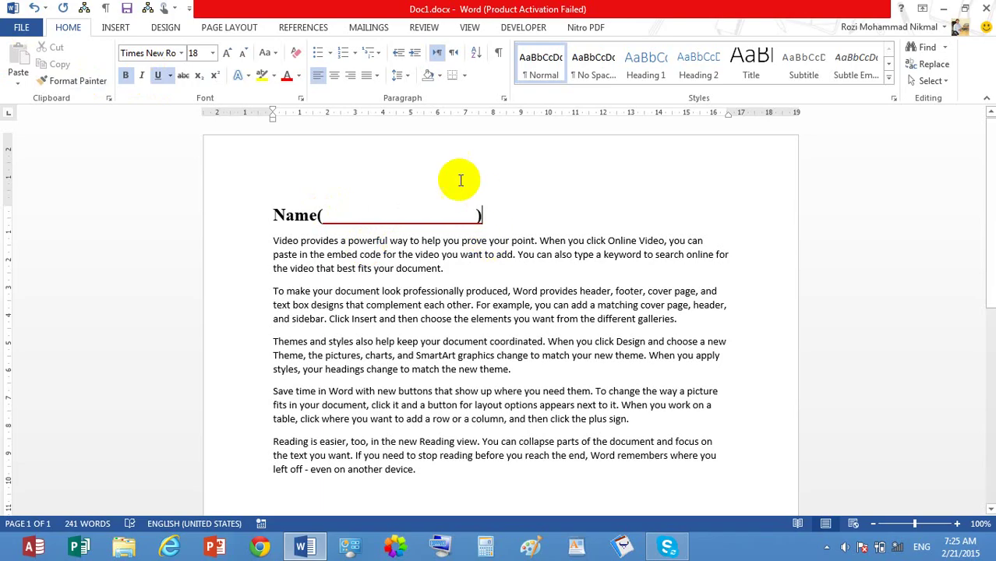
click(423, 207)
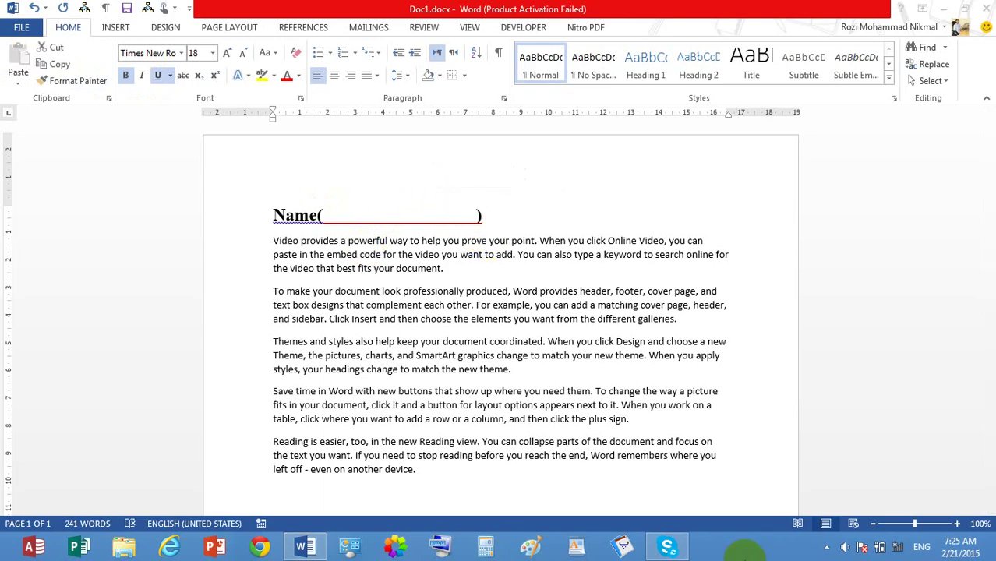
Step: Open and close the Pashto Dictionary window, then select the Name( ) line
click(623, 545)
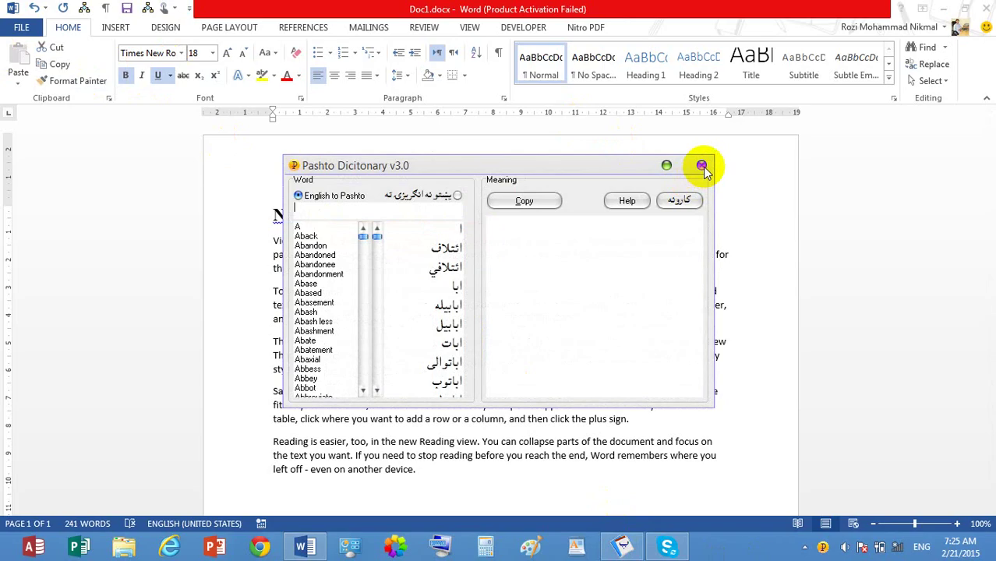
click(701, 165)
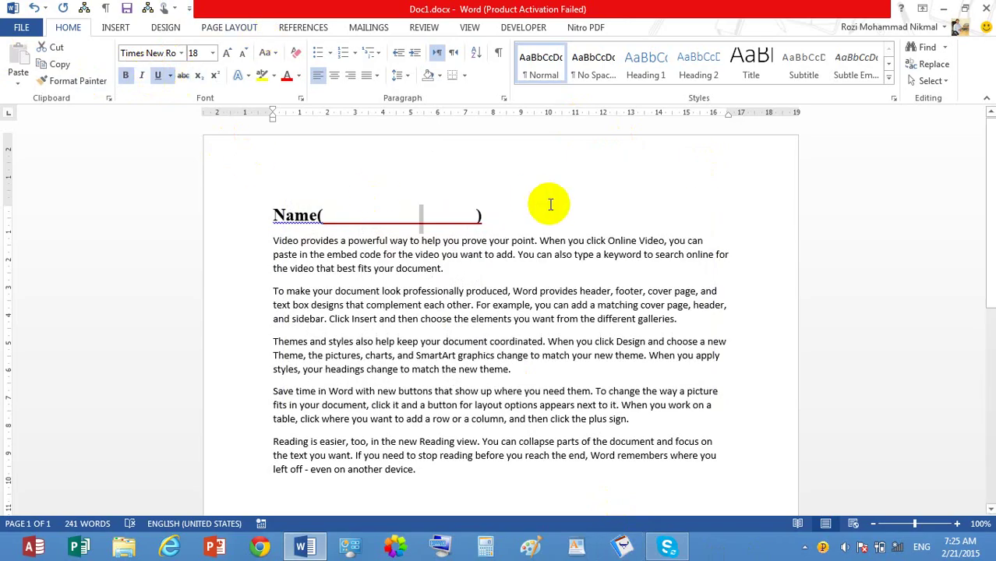
click(520, 216)
key(shift+Home)
Step: Delete the Name( ) heading and set the first paragraph in AdineKirnberg-Script with strikethrough
key(Delete)
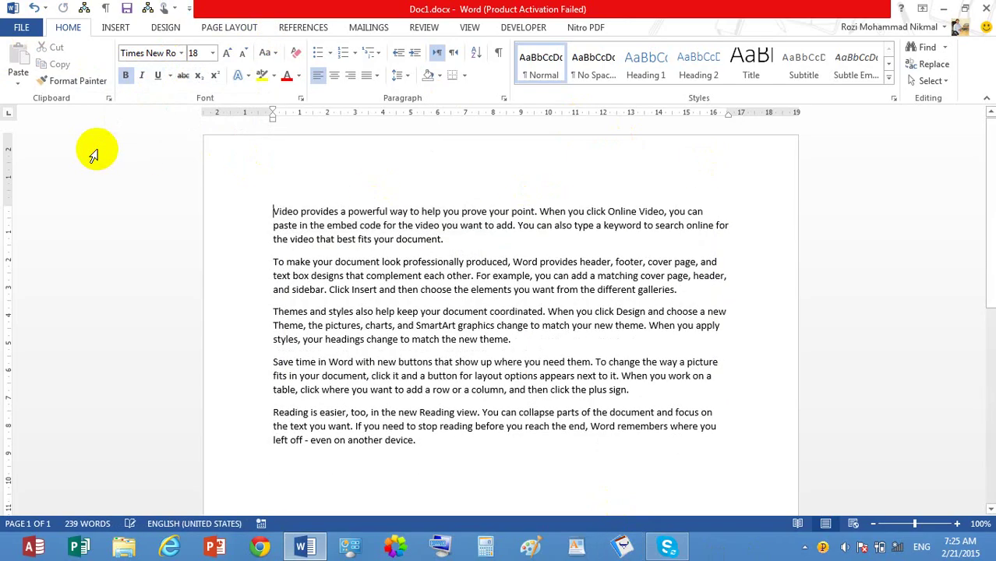
key(Return)
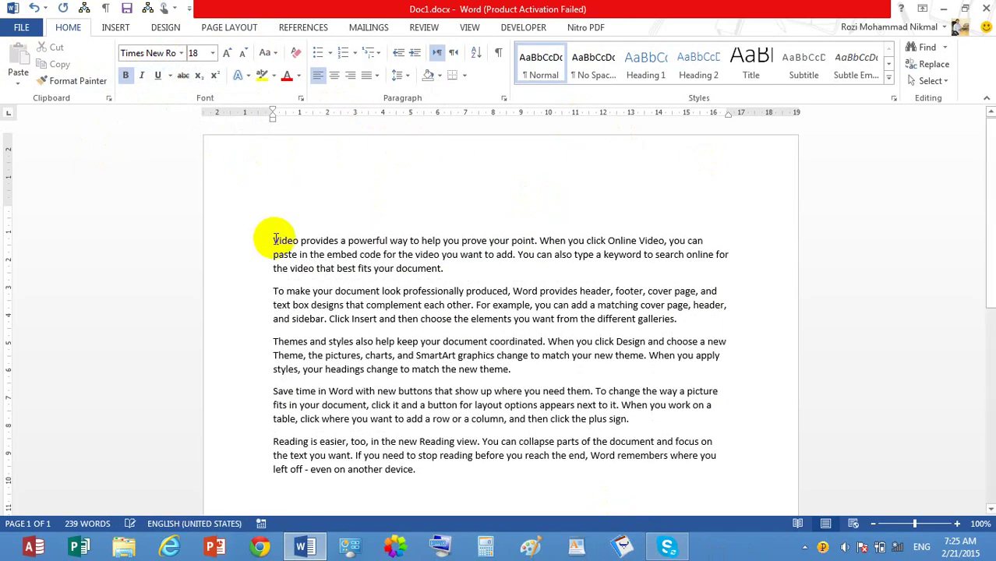
drag(275, 223, 480, 270)
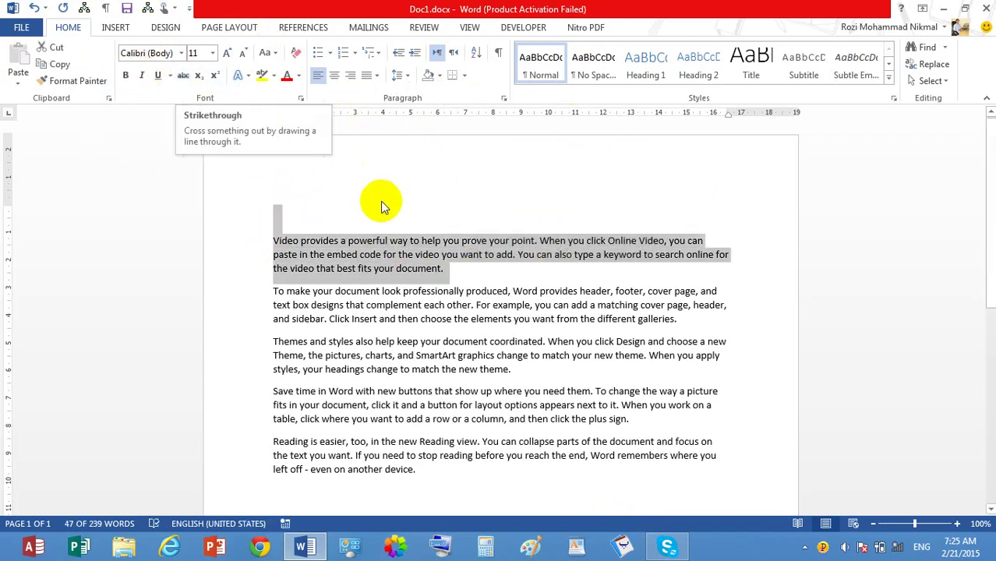
click(182, 54)
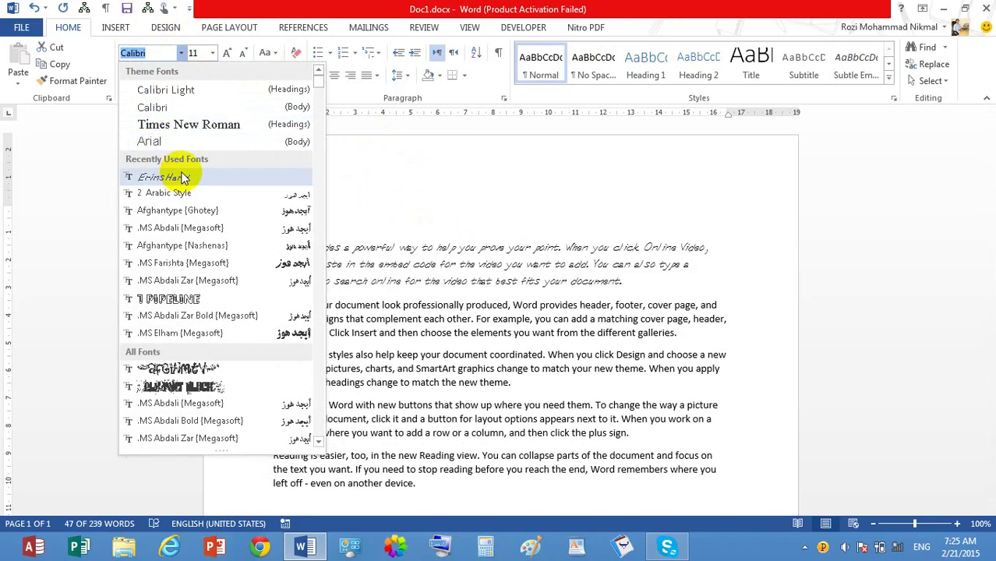
click(321, 94)
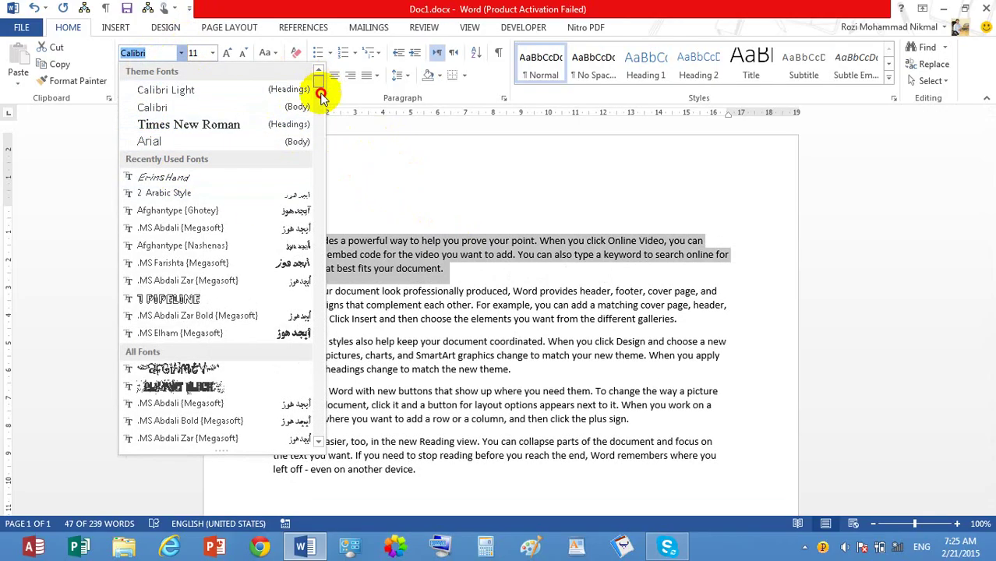
drag(321, 93, 318, 132)
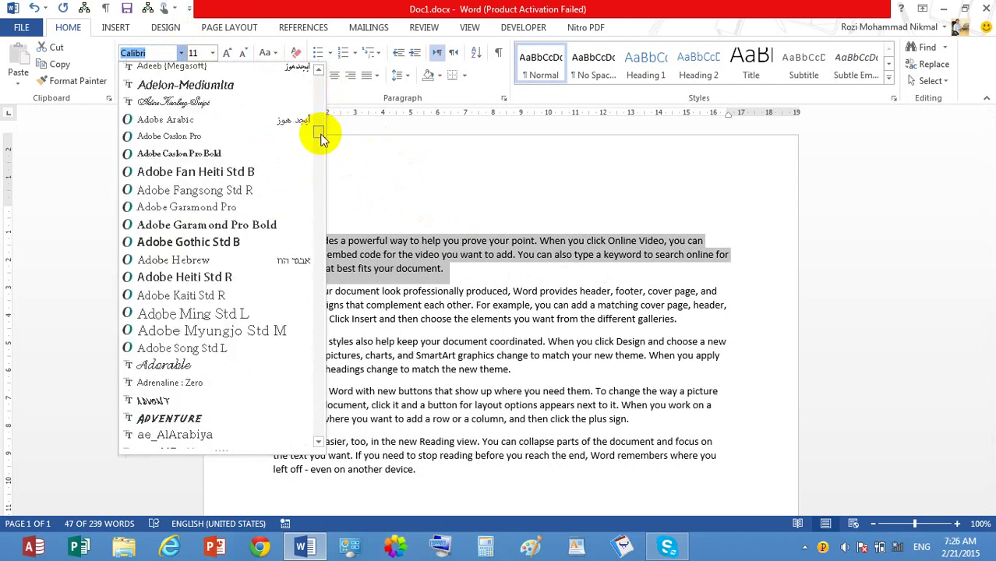
click(234, 103)
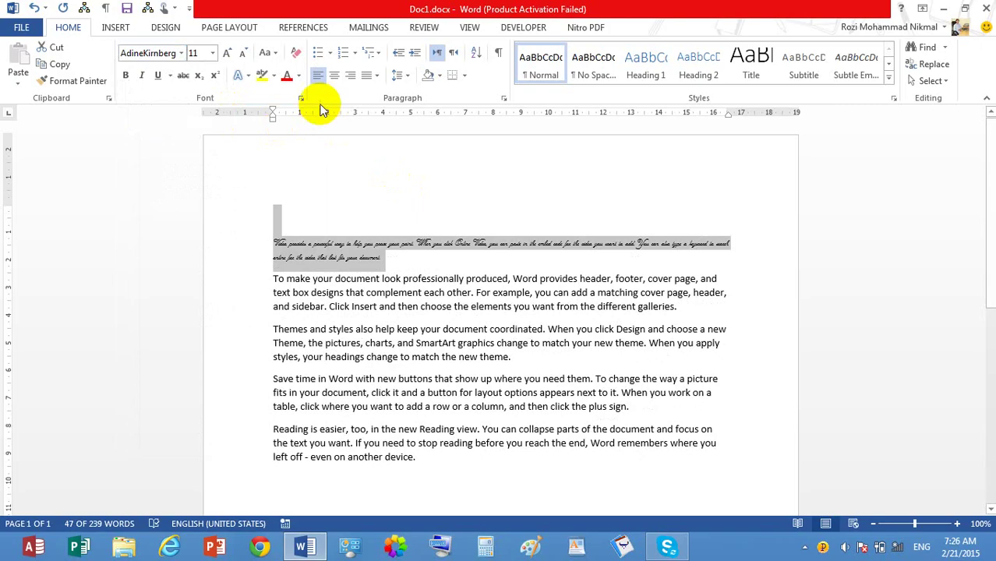
click(184, 76)
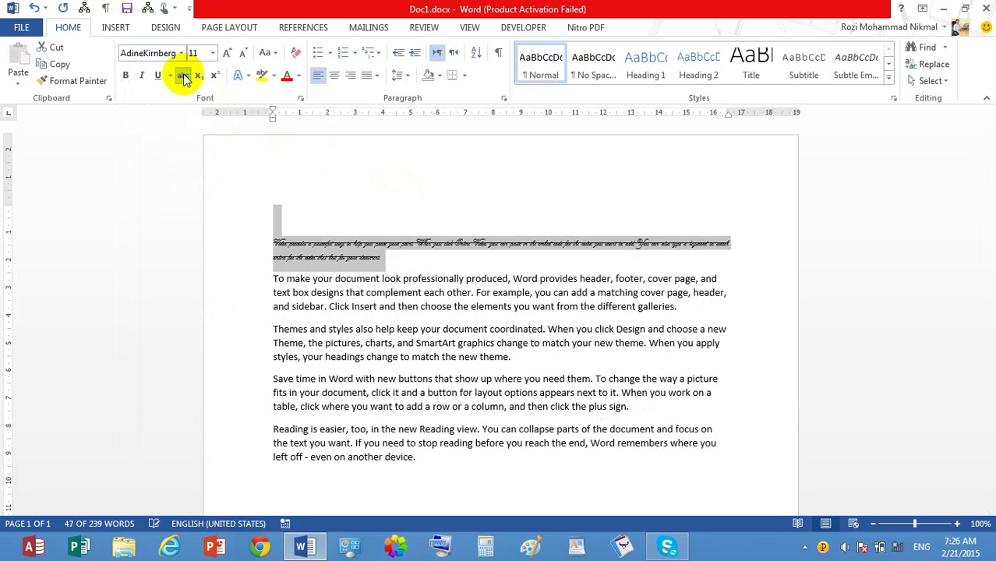
Step: Grow the handwritten paragraph to 26 pt, clear its strikethrough, then delete it
click(226, 53)
click(226, 53)
click(226, 53)
click(226, 53)
click(226, 53)
click(227, 53)
click(226, 53)
click(226, 53)
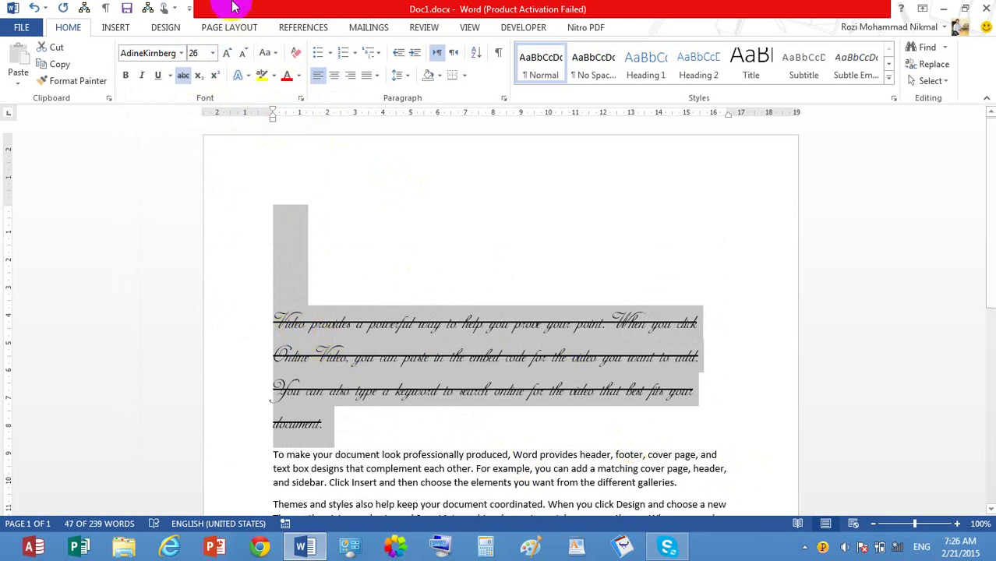
click(182, 79)
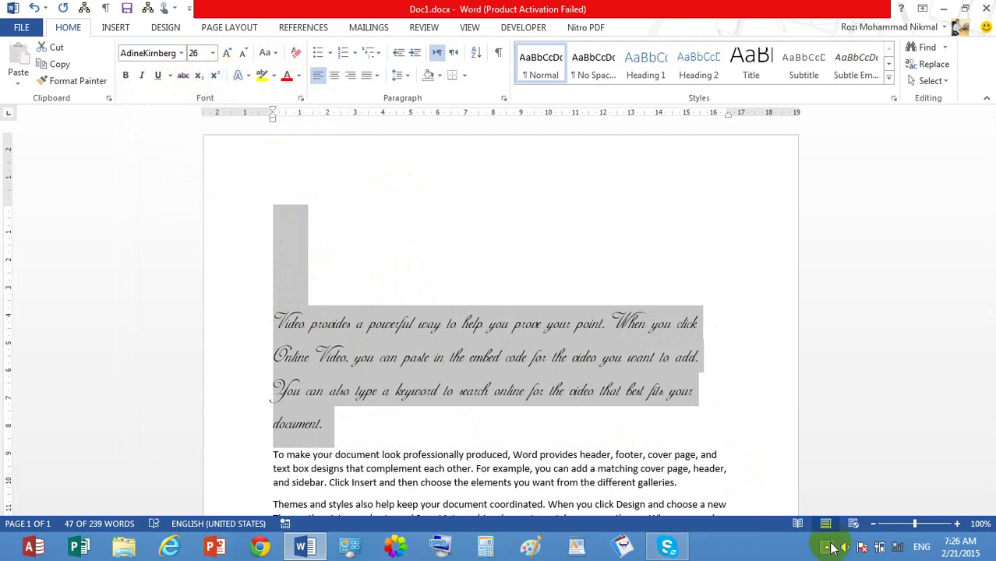
key(Delete)
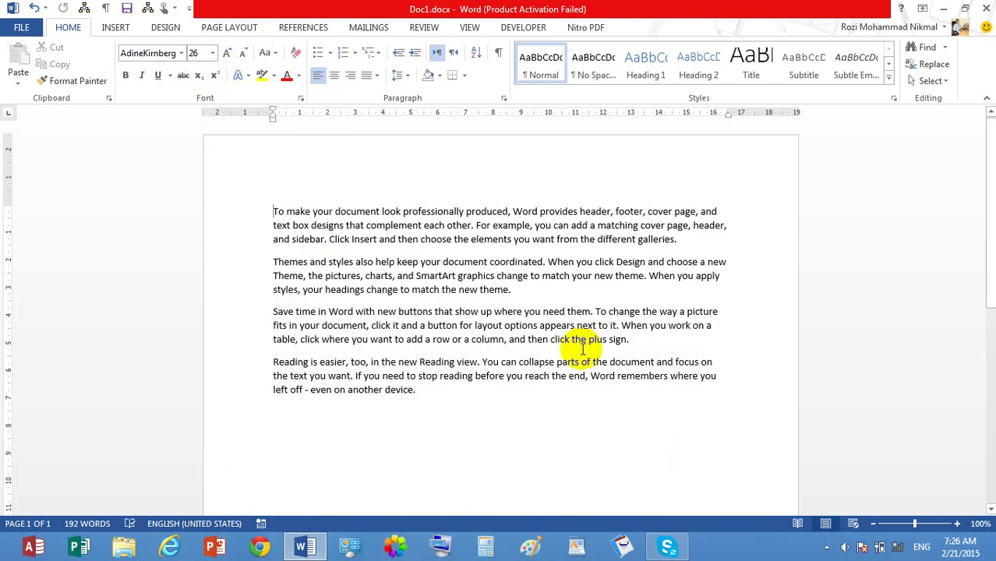
Step: Add a Times New Roman top line reading H2O with the 2 subscripted, then select it
key(Return)
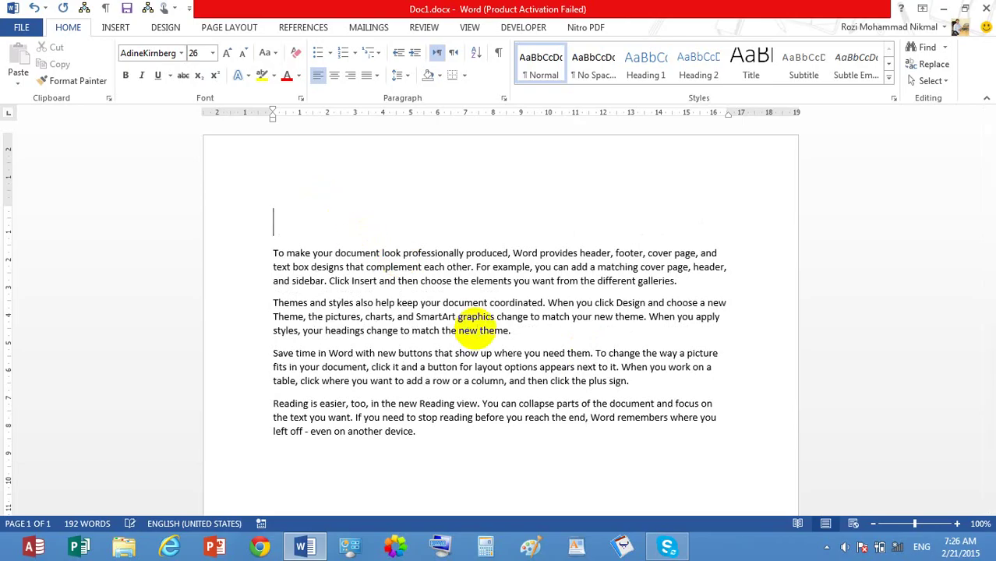
click(182, 54)
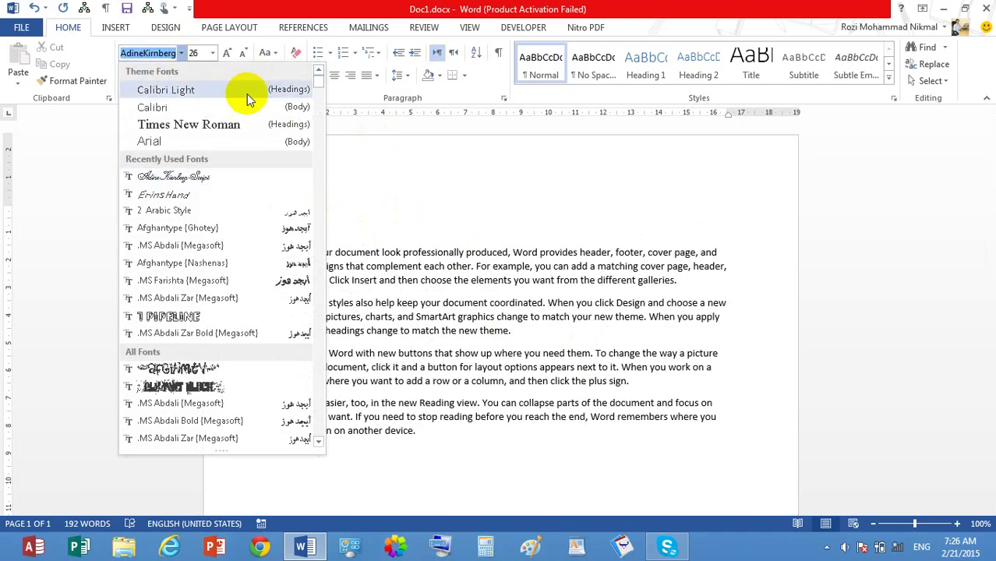
click(240, 125)
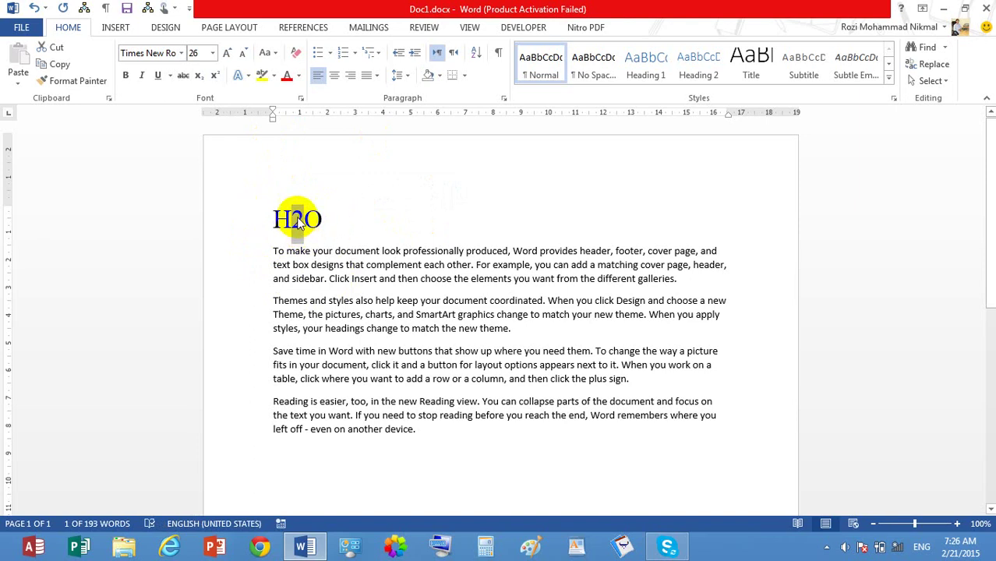
click(198, 75)
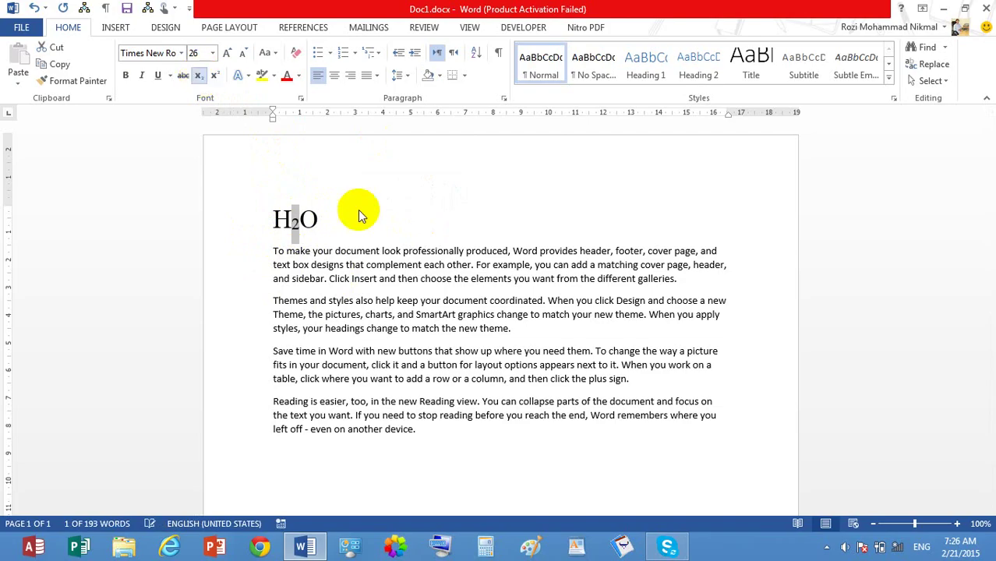
click(359, 216)
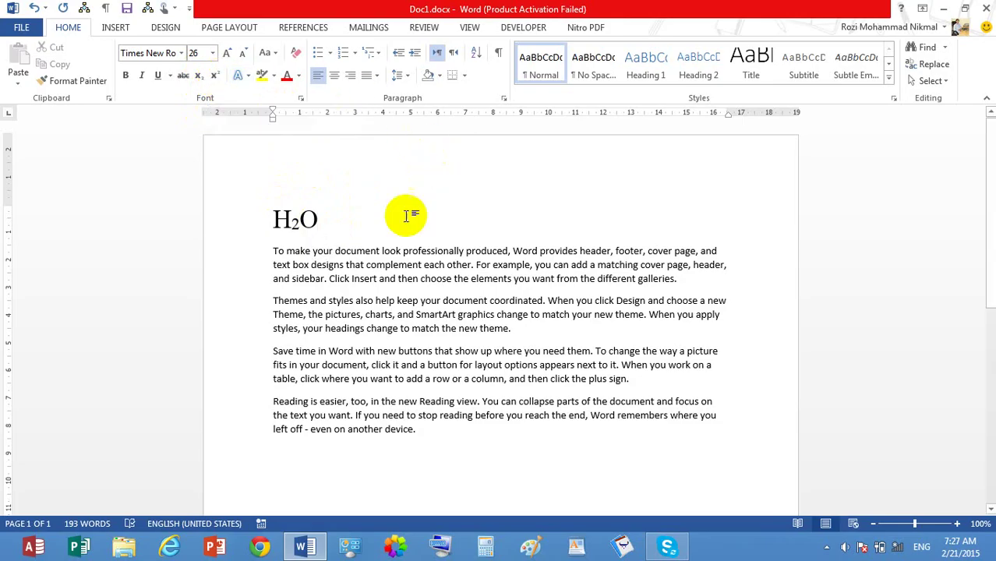
click(238, 226)
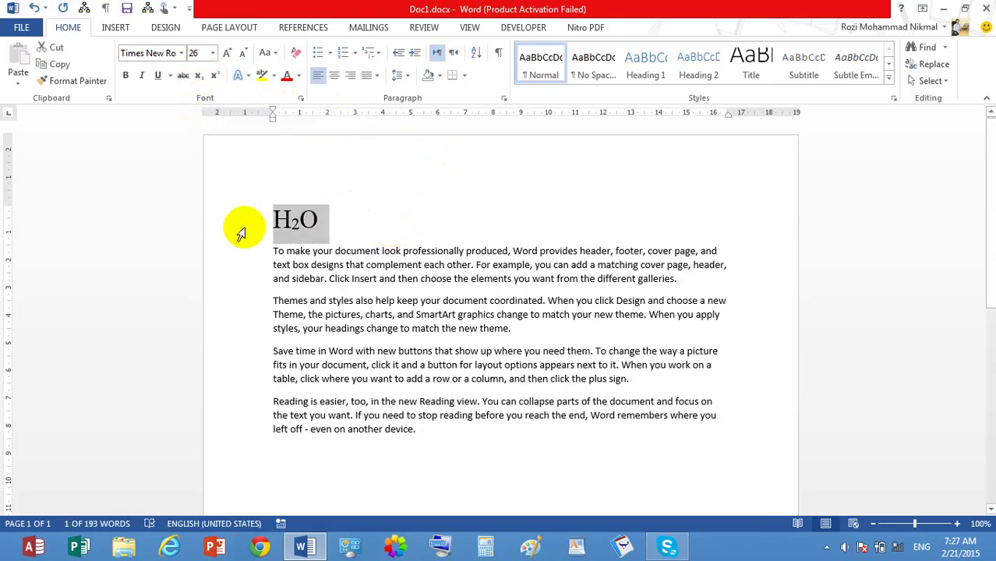
Step: Replace H₂O with 33, superscript the second 3, then delete the 3³ line
key(Delete)
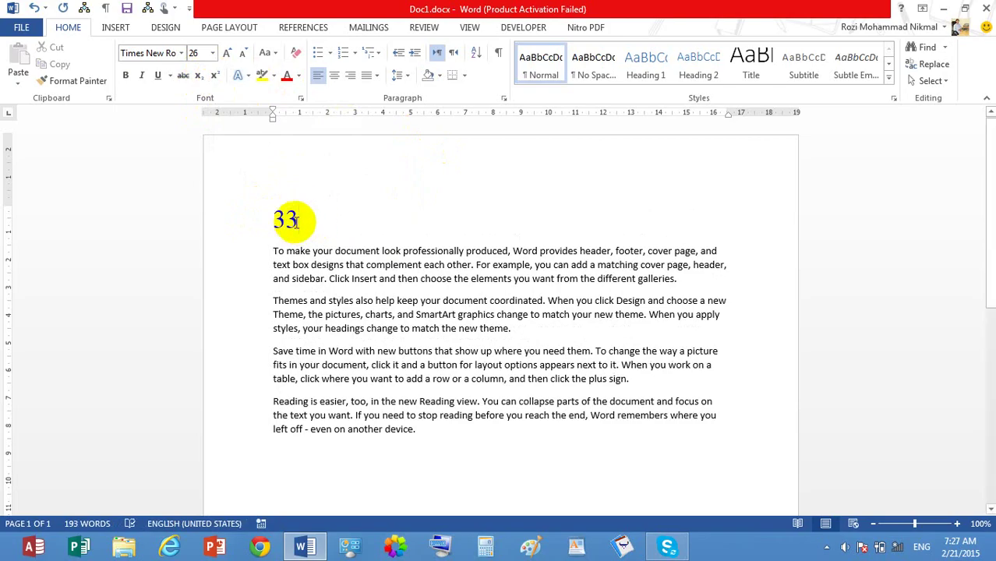
drag(290, 221, 286, 220)
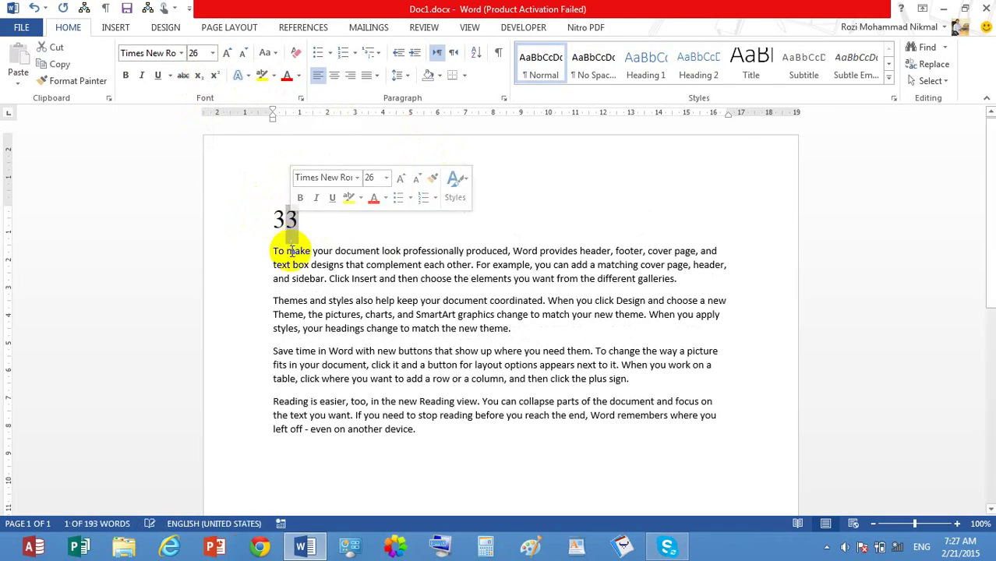
click(216, 76)
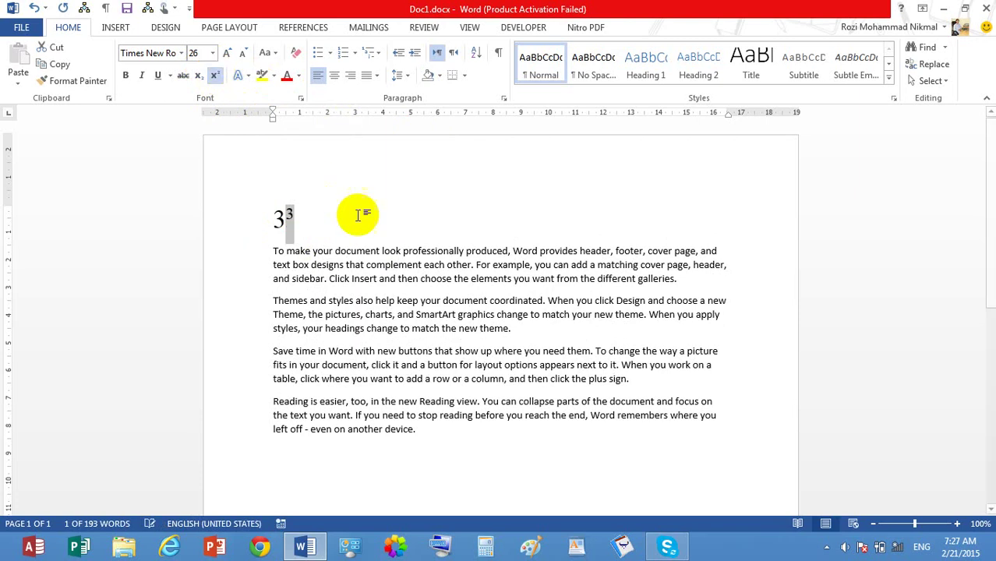
click(365, 251)
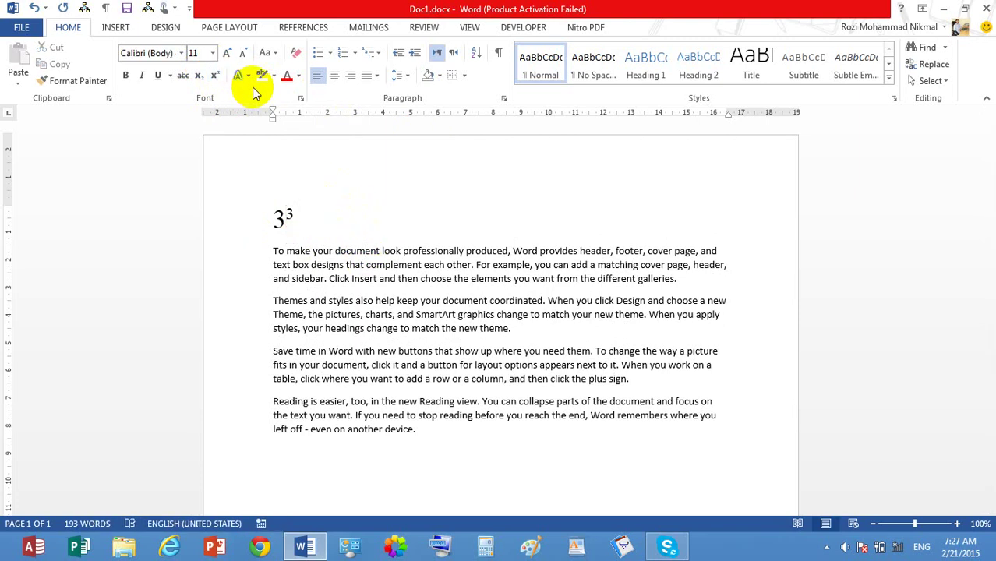
click(294, 230)
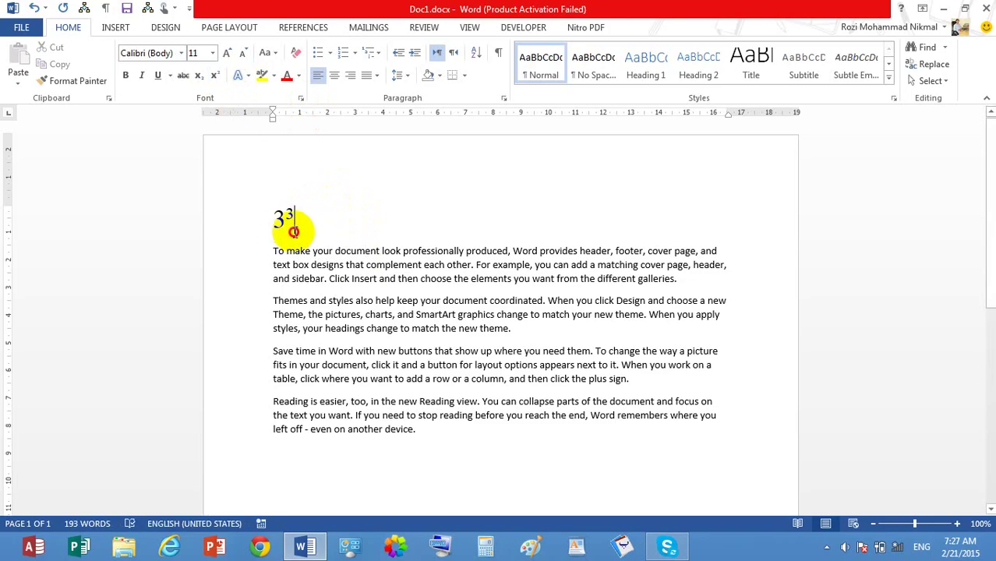
drag(293, 231, 277, 236)
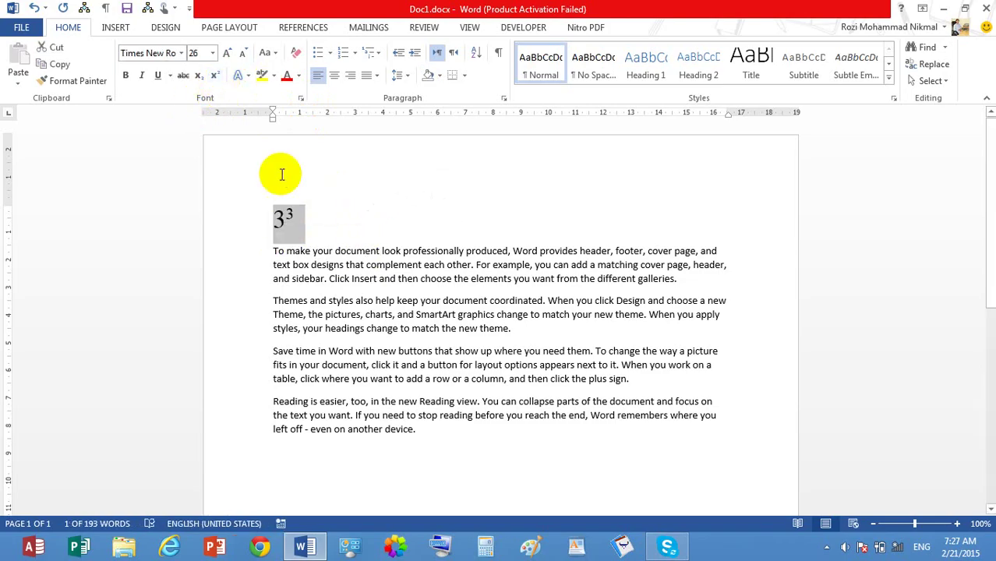
key(Delete)
click(348, 220)
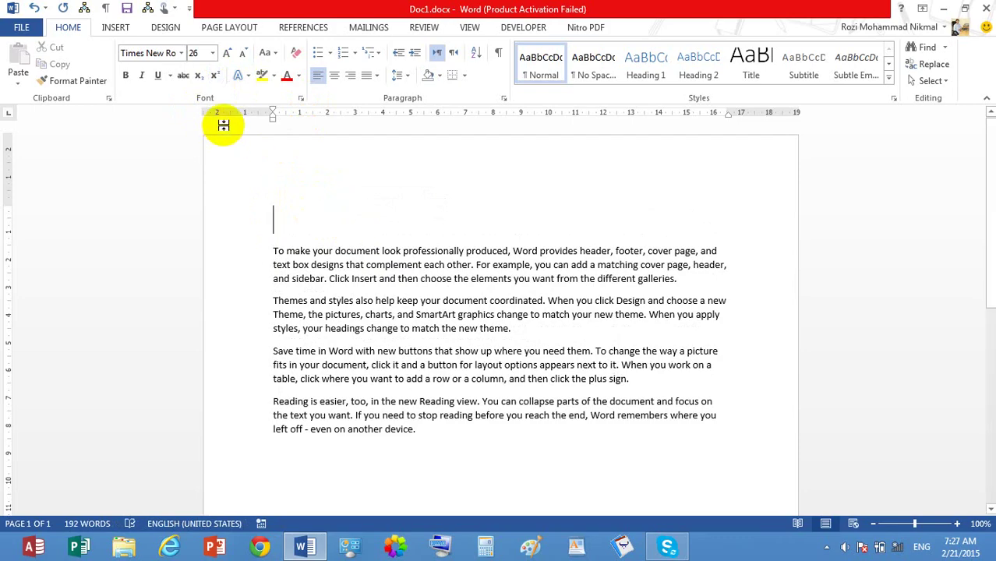
Step: Type the Arabic heading الله (ج) and raise the ج as superscript
text(الله (ج)
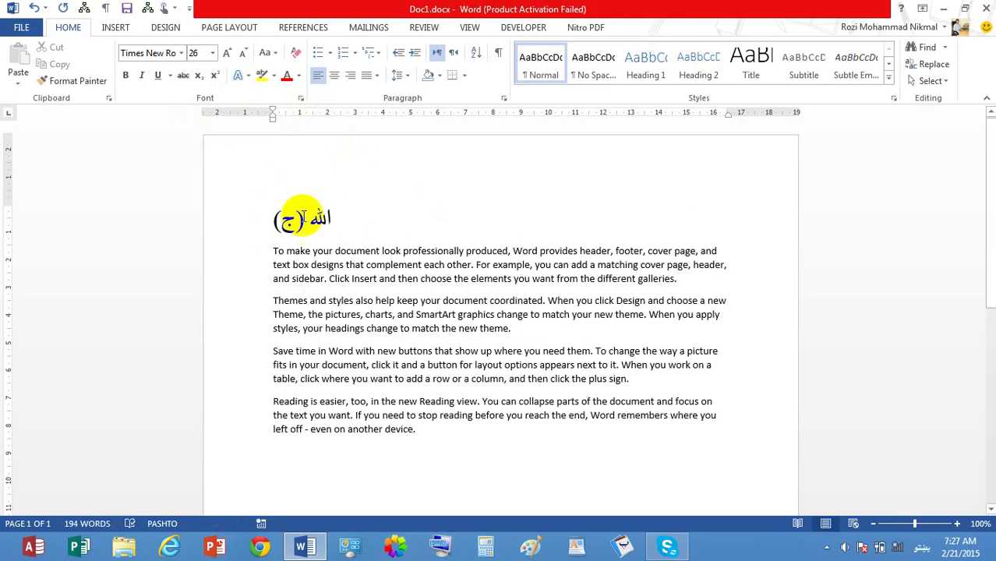
double_click(288, 221)
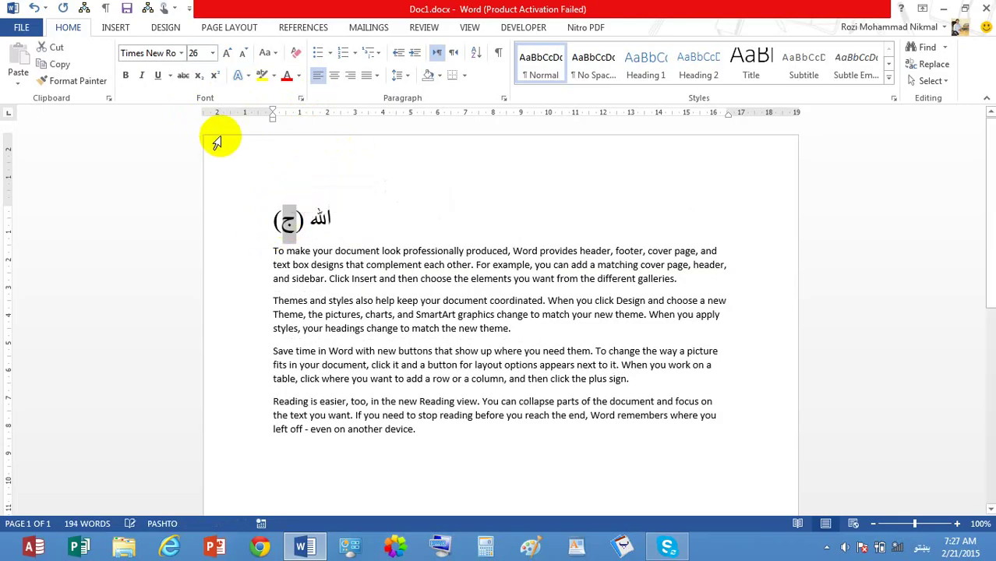
click(215, 76)
click(449, 365)
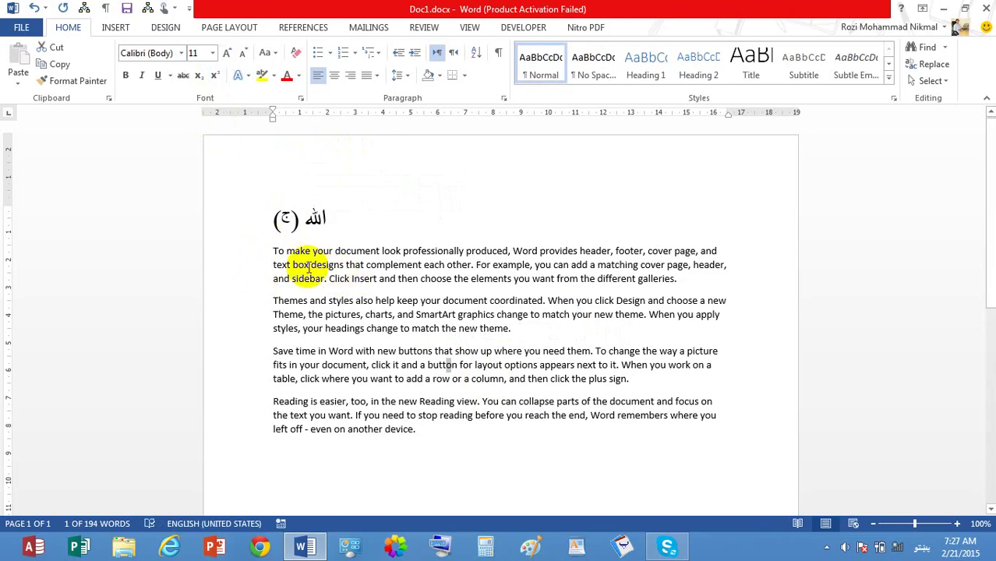
click(364, 205)
drag(364, 206, 285, 222)
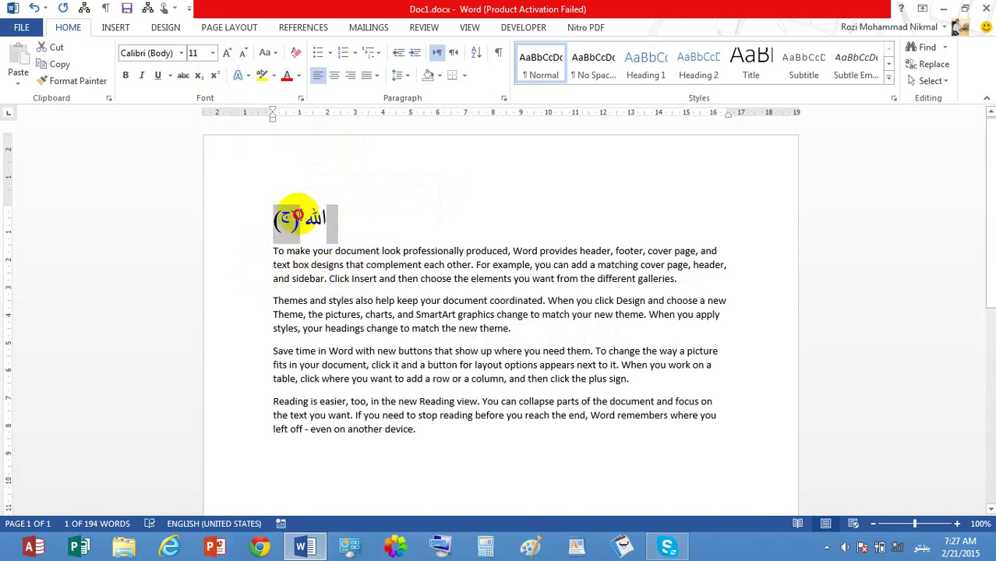
Step: Return ج to normal, superscript the bracketed (ج instead, and reselect the heading
click(287, 220)
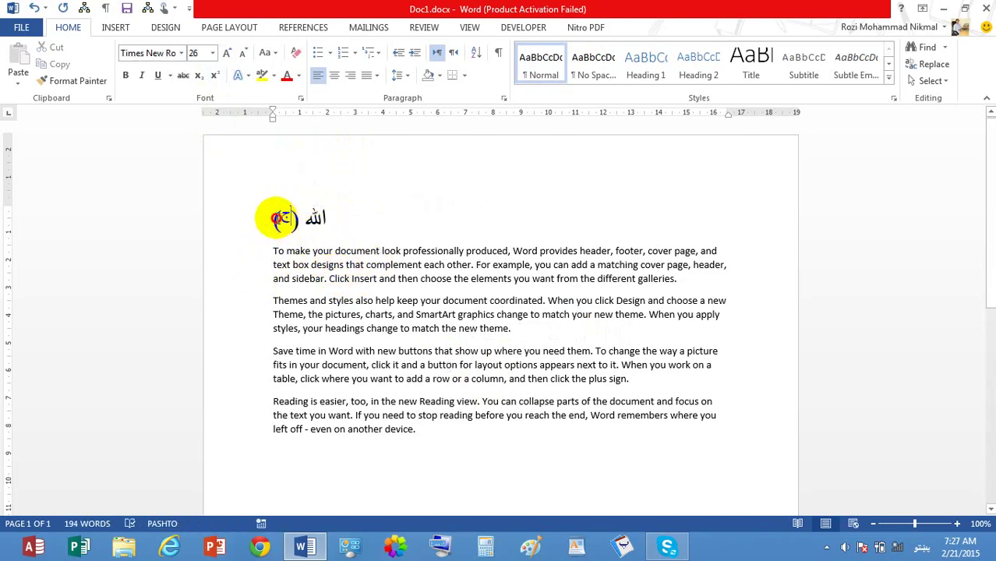
click(214, 75)
drag(273, 217, 298, 219)
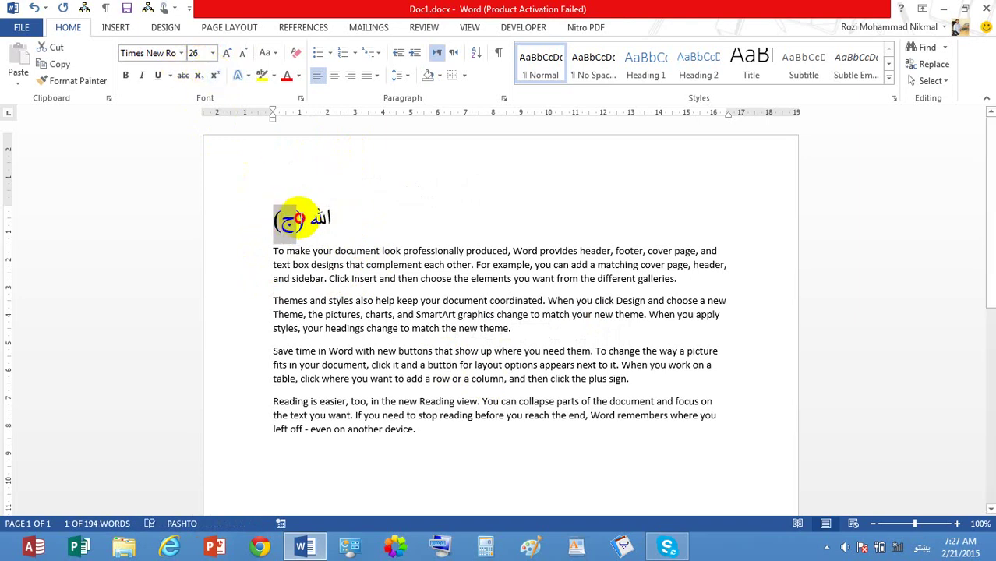
click(213, 75)
click(452, 283)
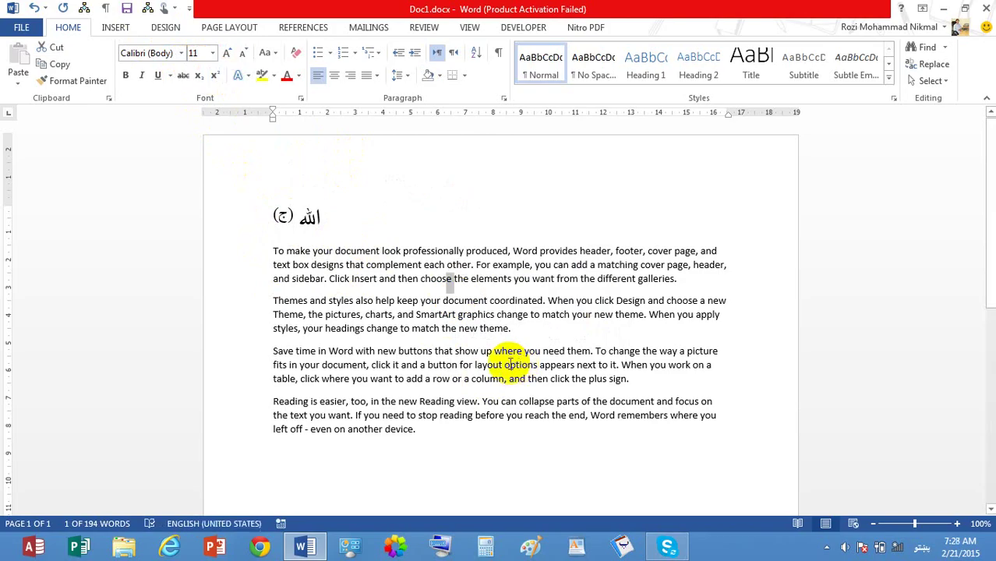
drag(265, 225, 311, 222)
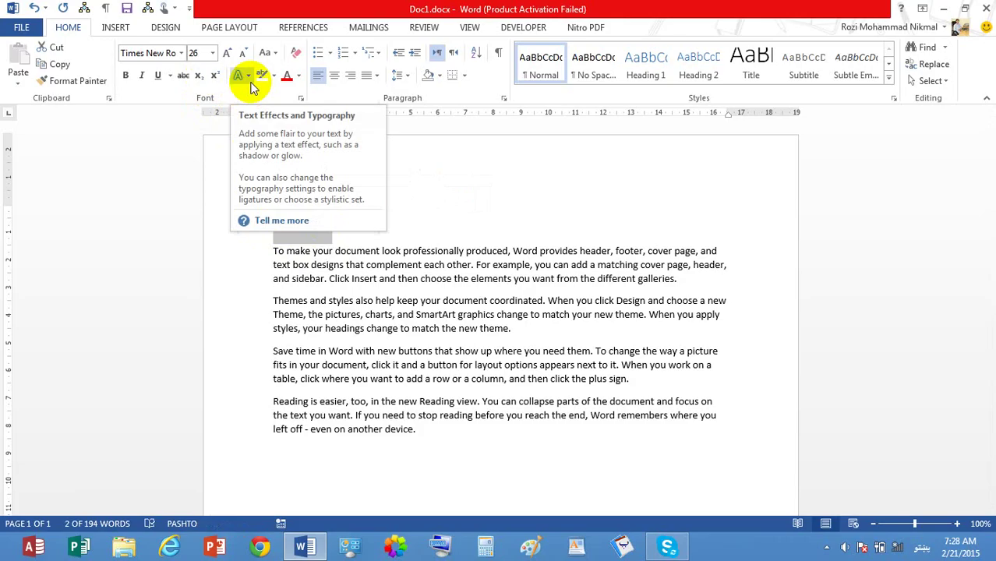
Step: Centre the Arabic heading on the page
click(249, 76)
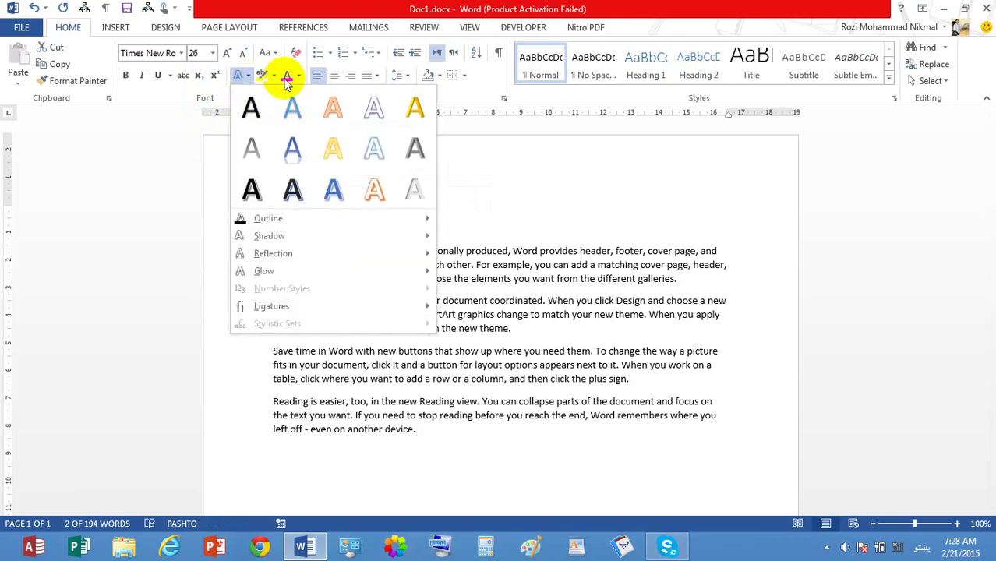
click(535, 212)
click(334, 76)
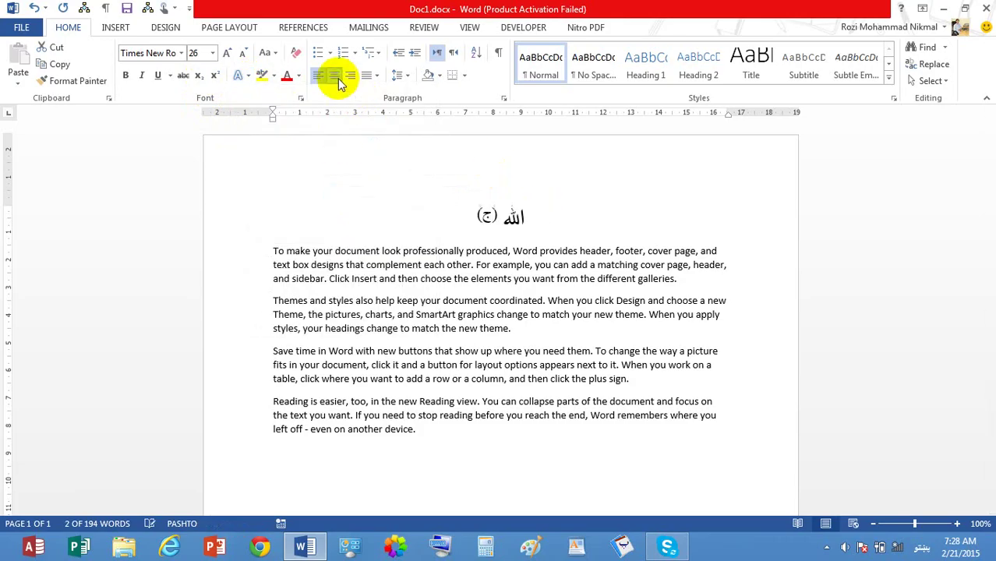
Step: Try converting the heading to a WordArt style, then undo the conversion
click(248, 76)
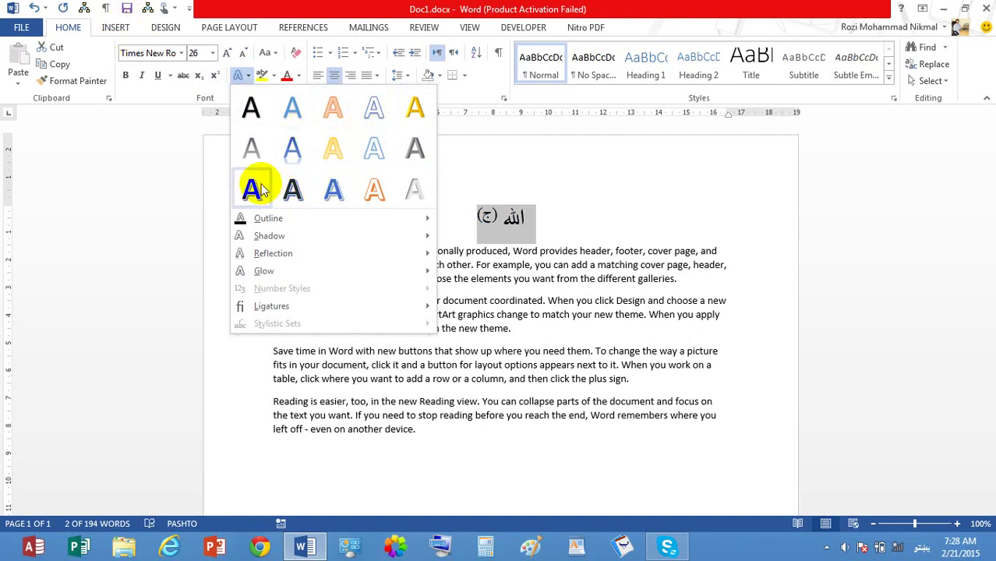
click(122, 32)
click(115, 28)
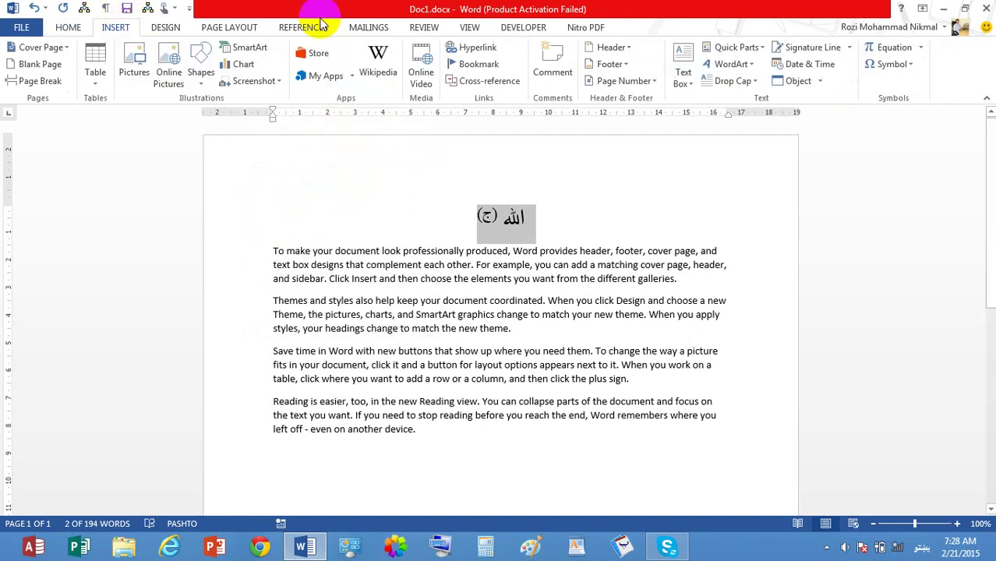
click(753, 69)
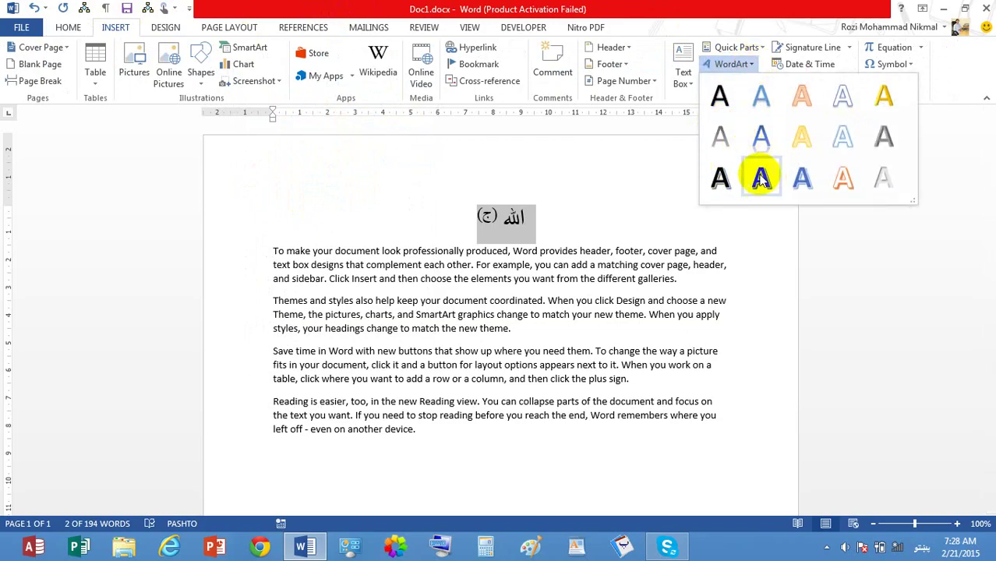
click(765, 179)
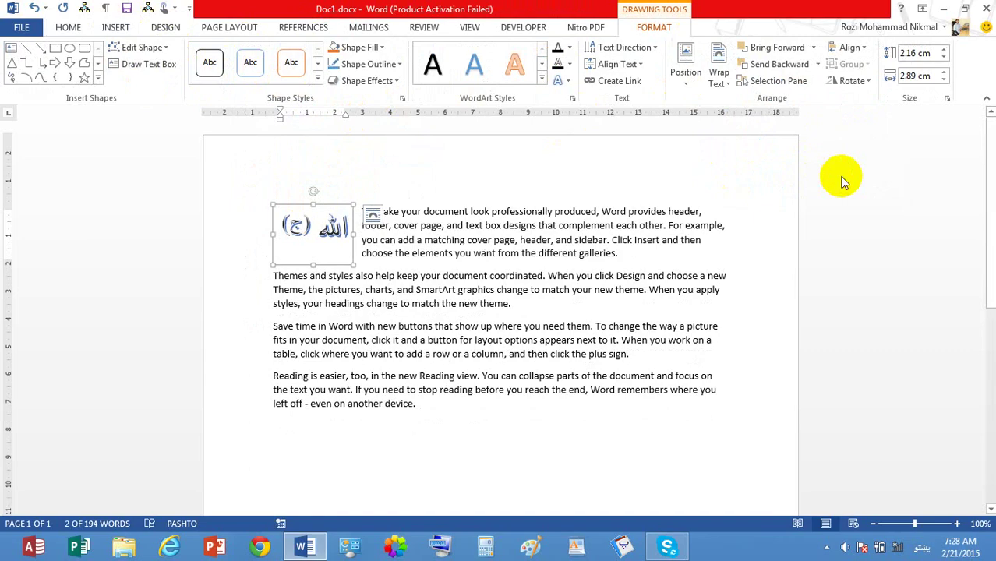
key(ctrl+z)
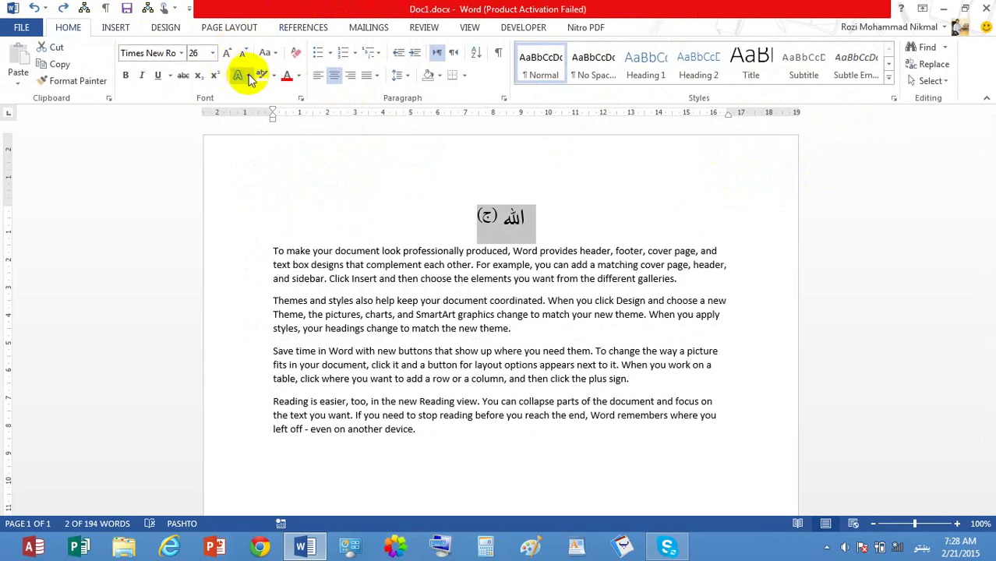
Step: Apply a shadowed style from the Text Effects gallery to the Arabic text
click(249, 77)
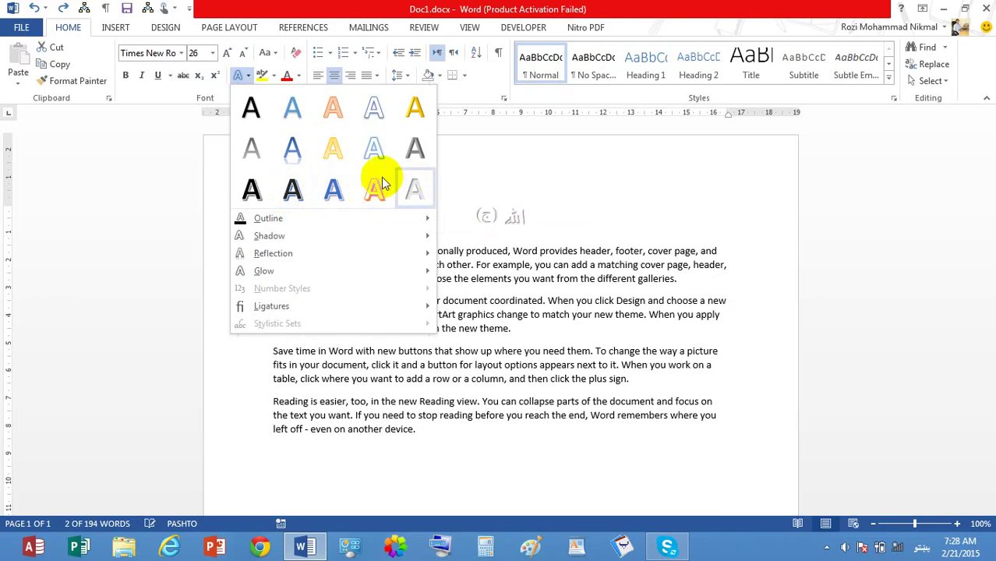
click(292, 188)
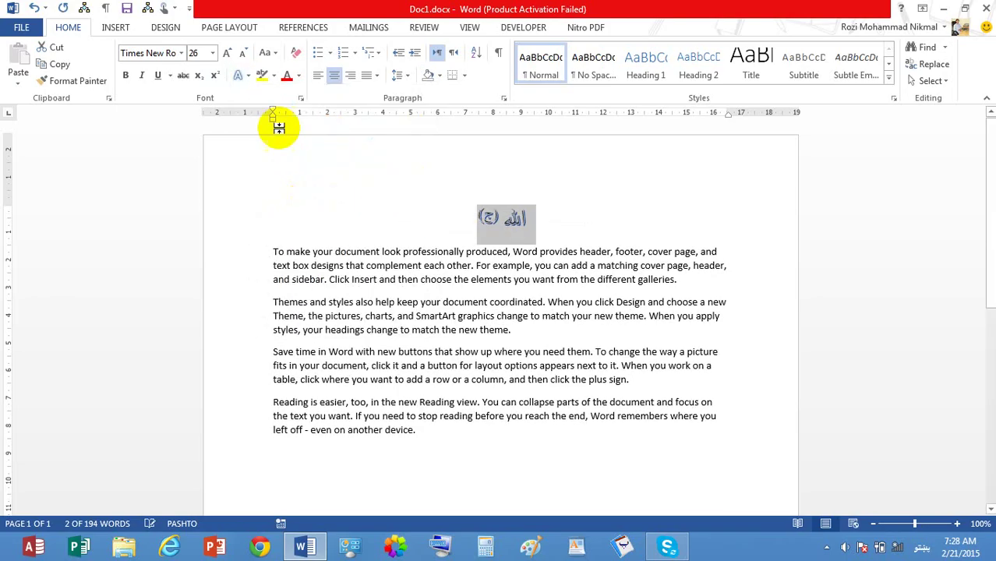
click(239, 74)
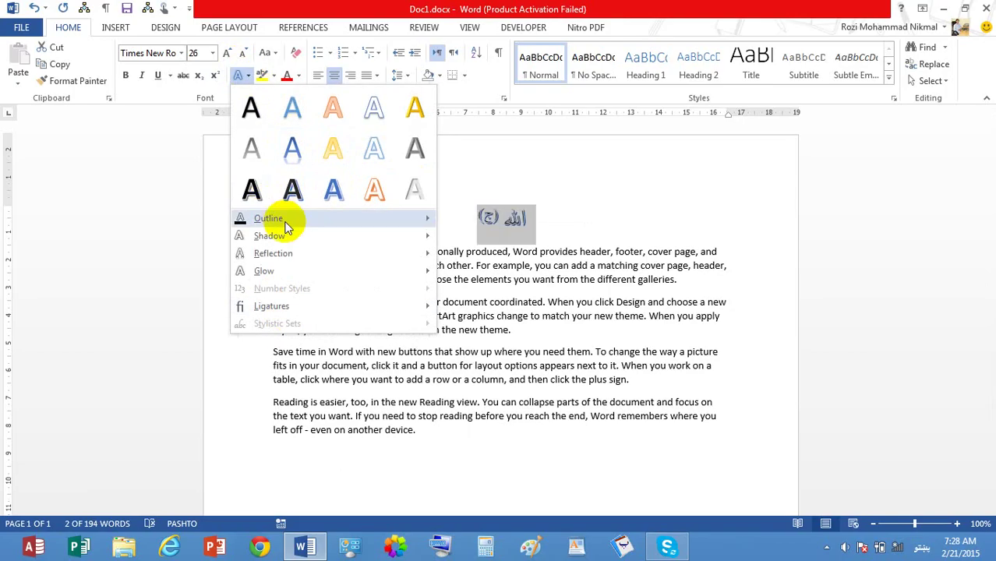
mouse_move(288, 221)
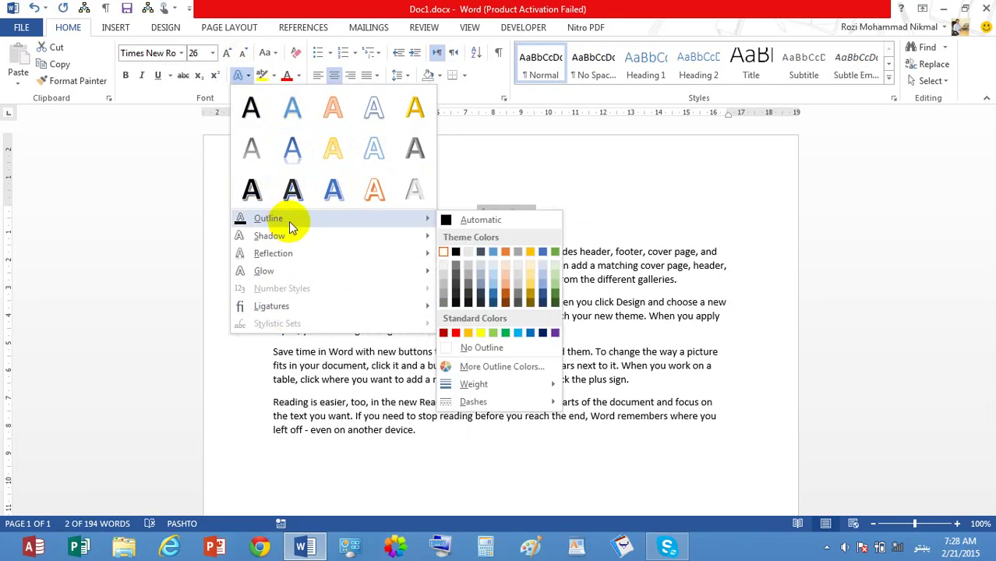
click(514, 218)
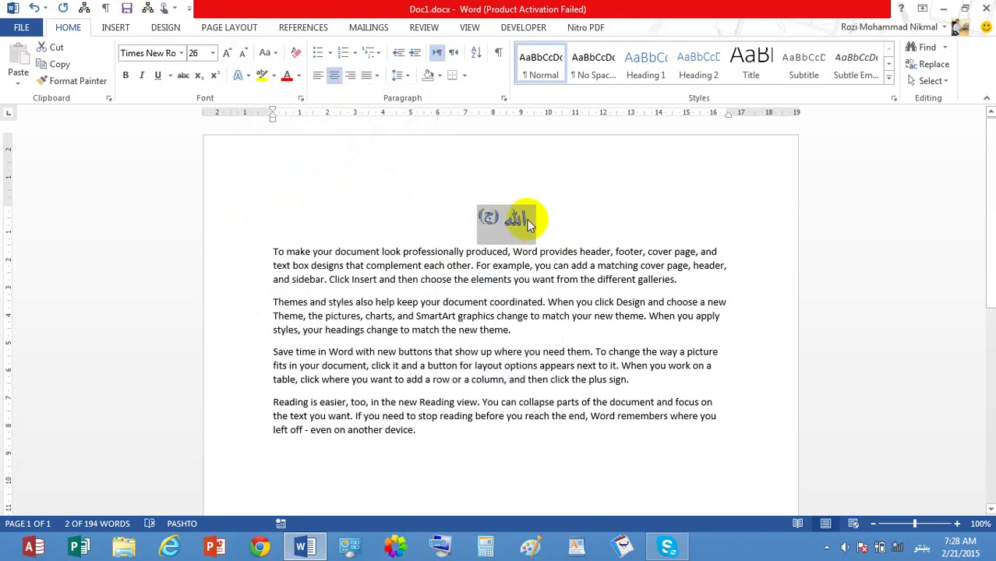
Step: Give the Arabic text a green outline colour
click(241, 75)
mouse_move(304, 221)
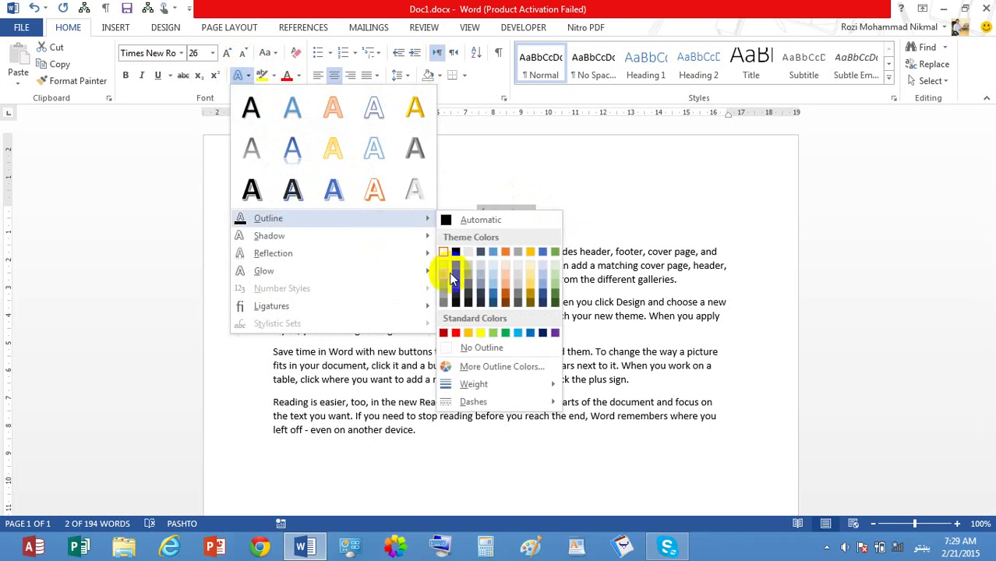
click(508, 335)
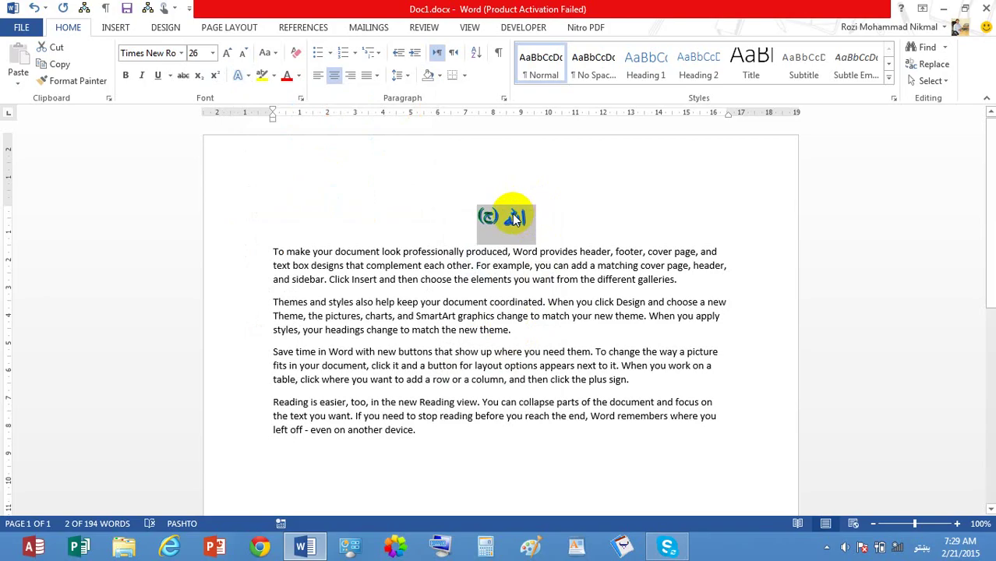
click(958, 524)
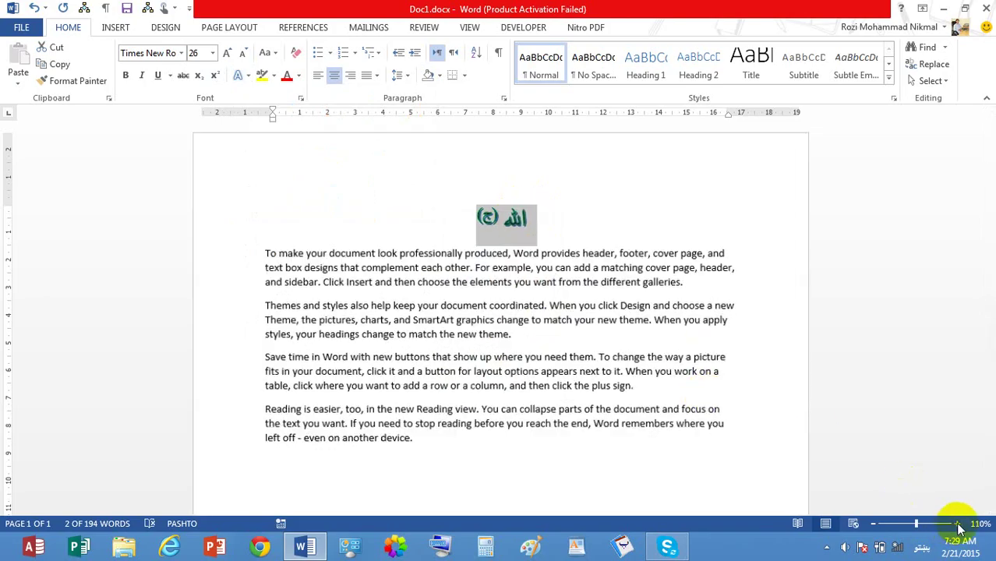
Step: Zoom in on the page and reselect the Arabic heading text
click(958, 524)
click(957, 524)
click(958, 524)
click(957, 524)
click(957, 524)
click(957, 524)
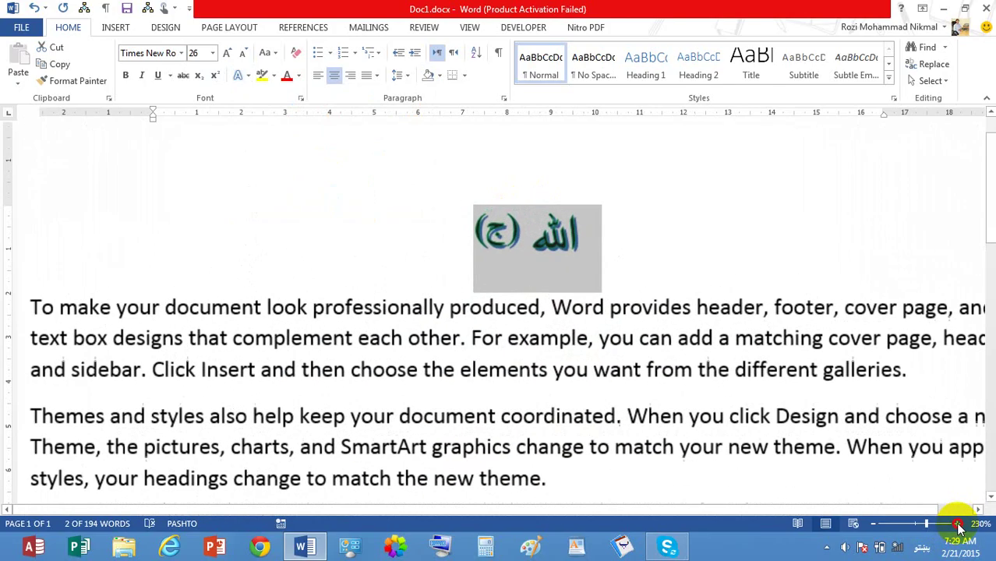
click(958, 524)
click(958, 524)
click(957, 524)
click(957, 524)
click(957, 524)
click(957, 524)
click(958, 524)
click(958, 524)
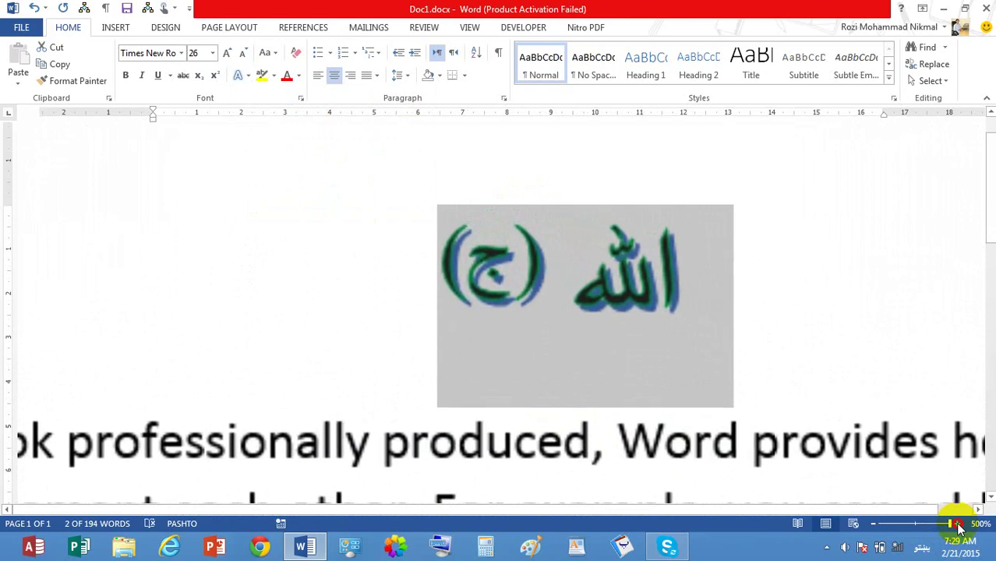
click(471, 271)
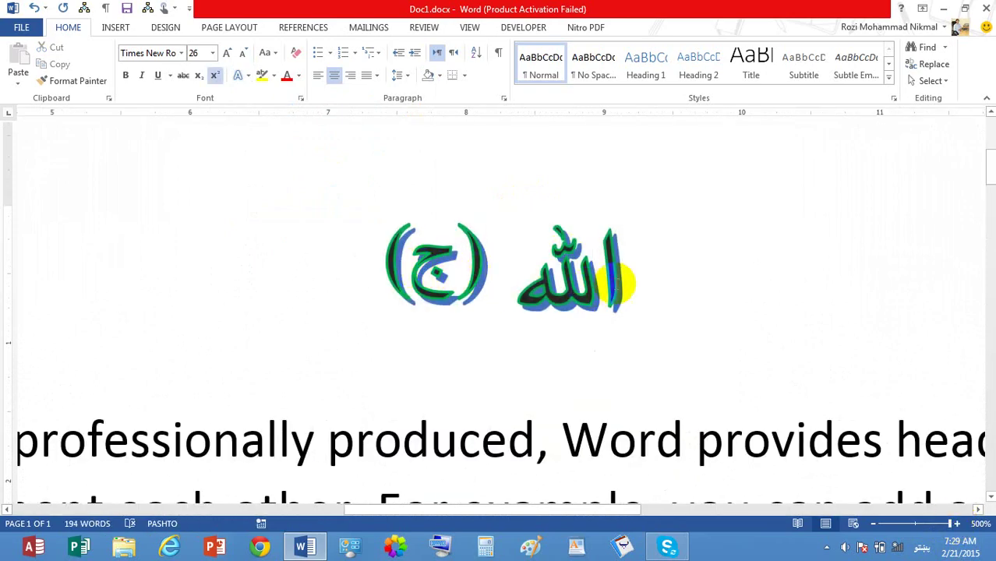
mouse_move(623, 278)
mouse_down()
mouse_move(636, 280)
mouse_move(411, 279)
mouse_move(629, 279)
mouse_move(614, 278)
mouse_up()
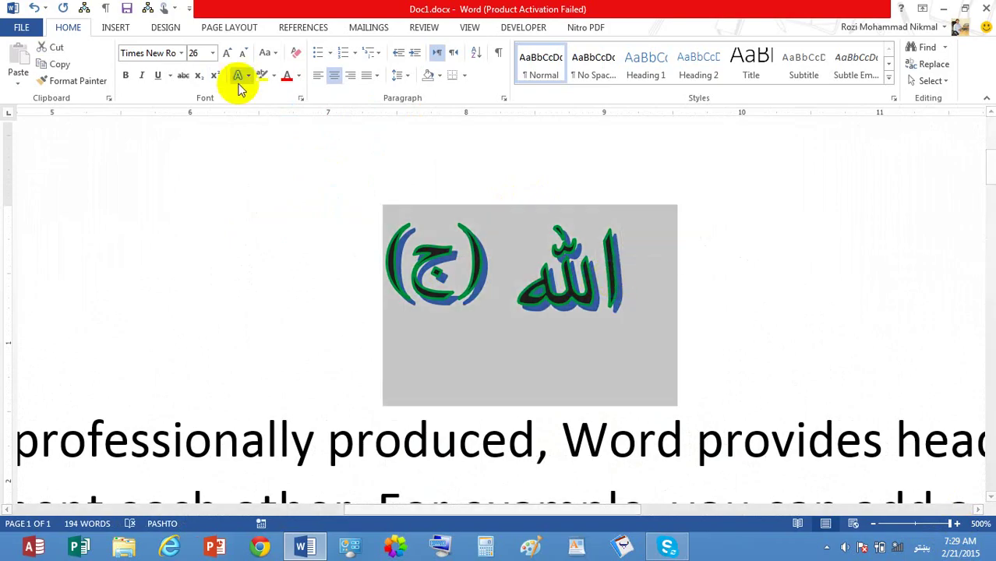
Step: Add a reflection beneath the Arabic text
click(249, 75)
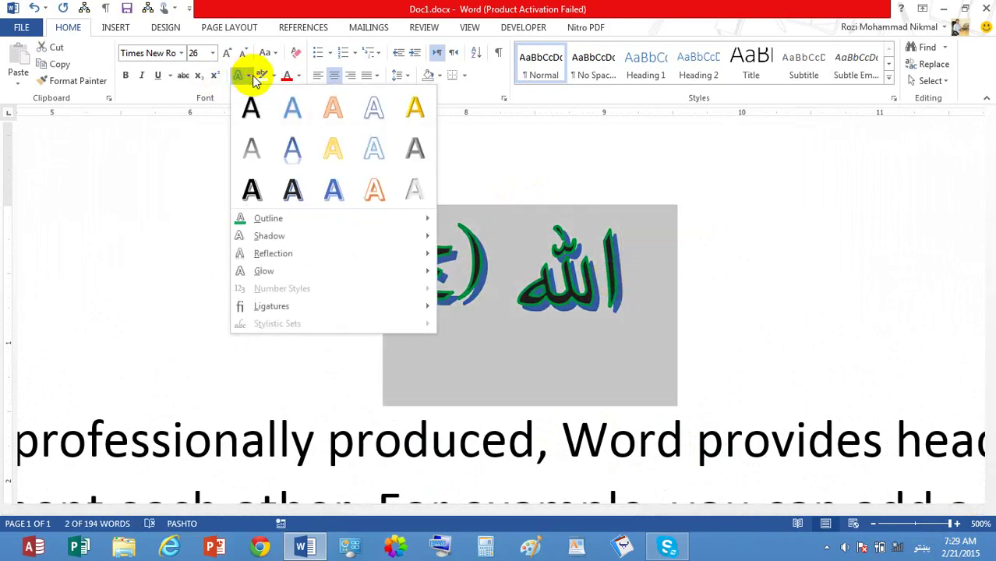
mouse_move(361, 226)
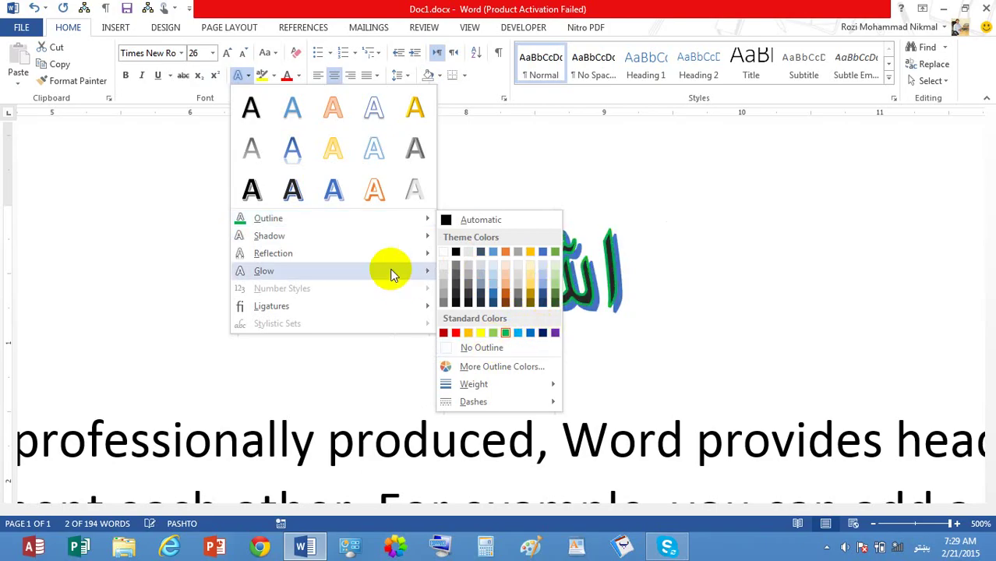
mouse_move(384, 249)
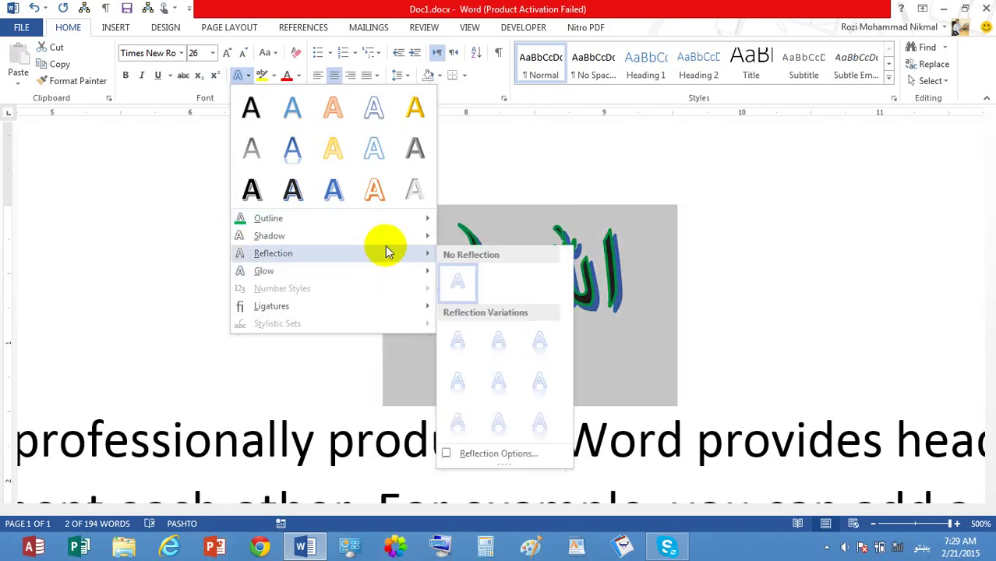
click(551, 416)
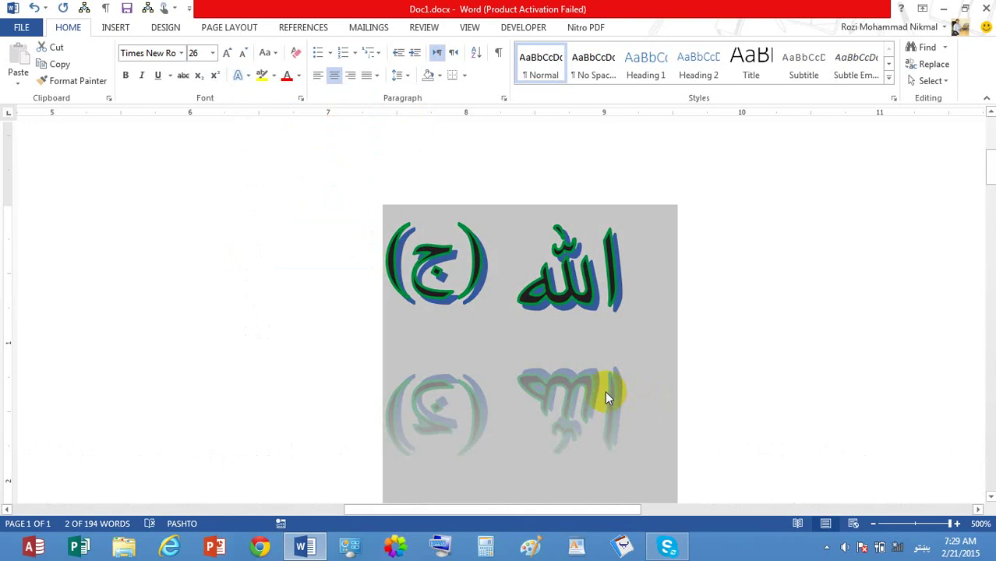
Step: Give the Arabic text a yellowish Glow variation
click(242, 76)
mouse_move(345, 253)
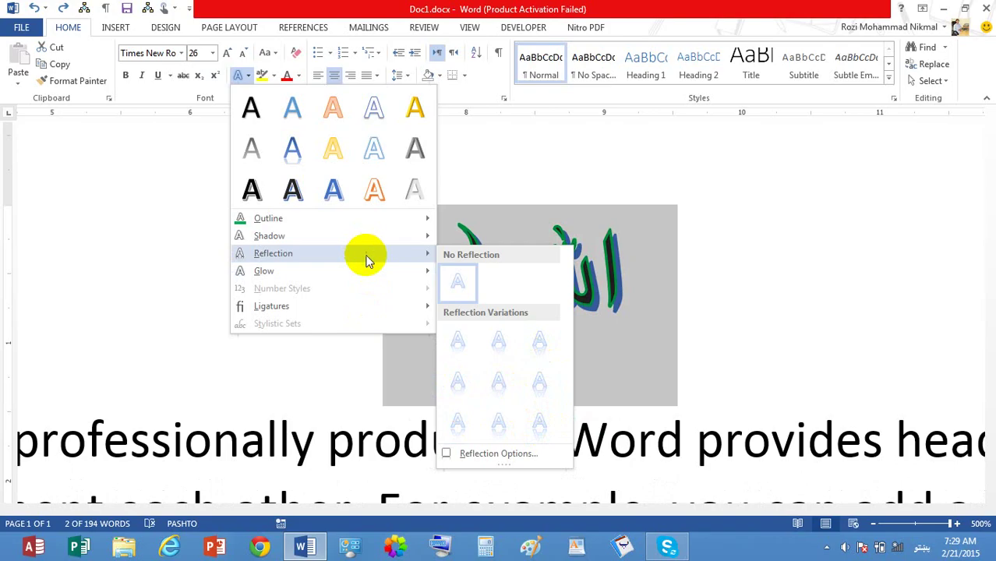
mouse_move(370, 269)
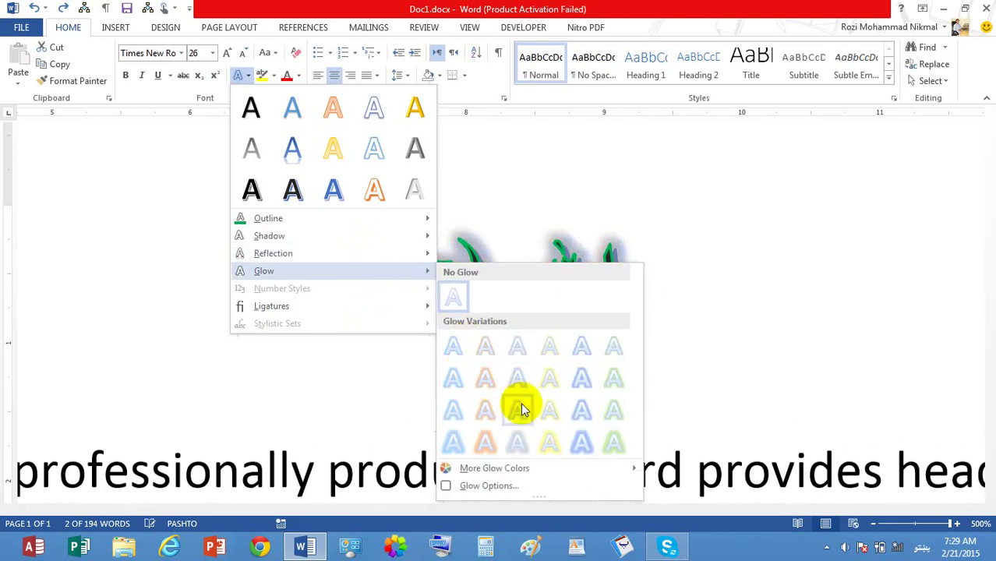
click(548, 442)
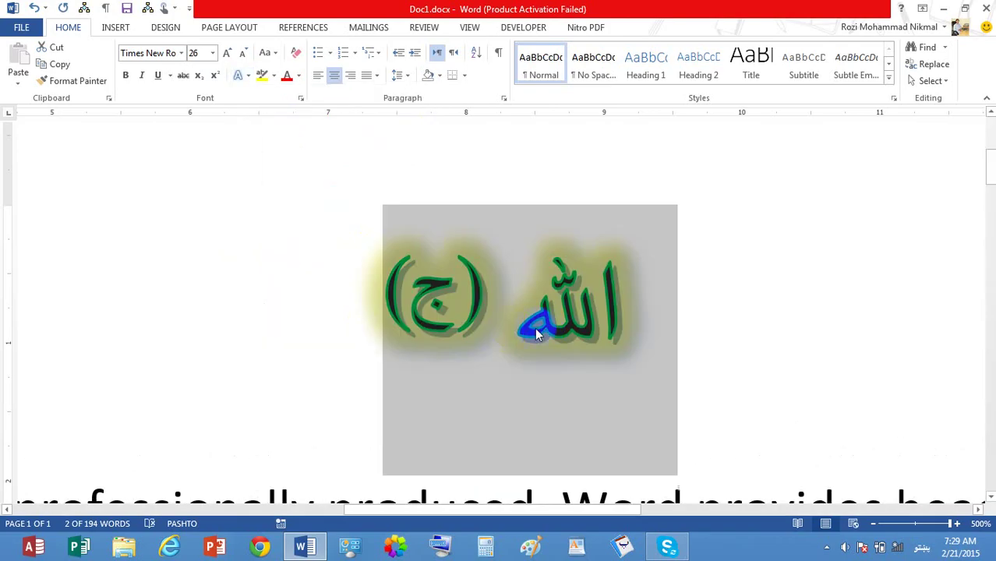
click(248, 74)
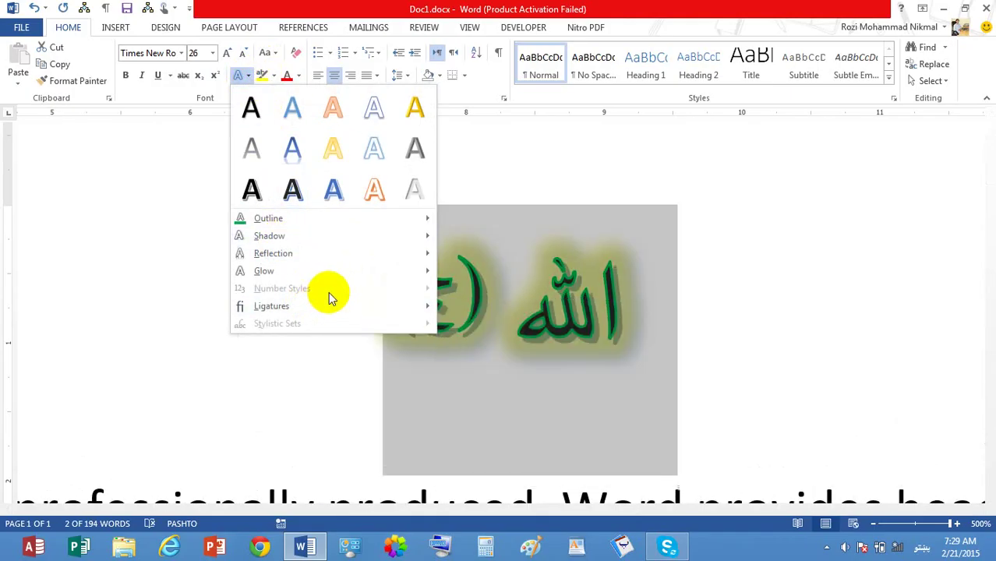
mouse_move(395, 271)
click(651, 168)
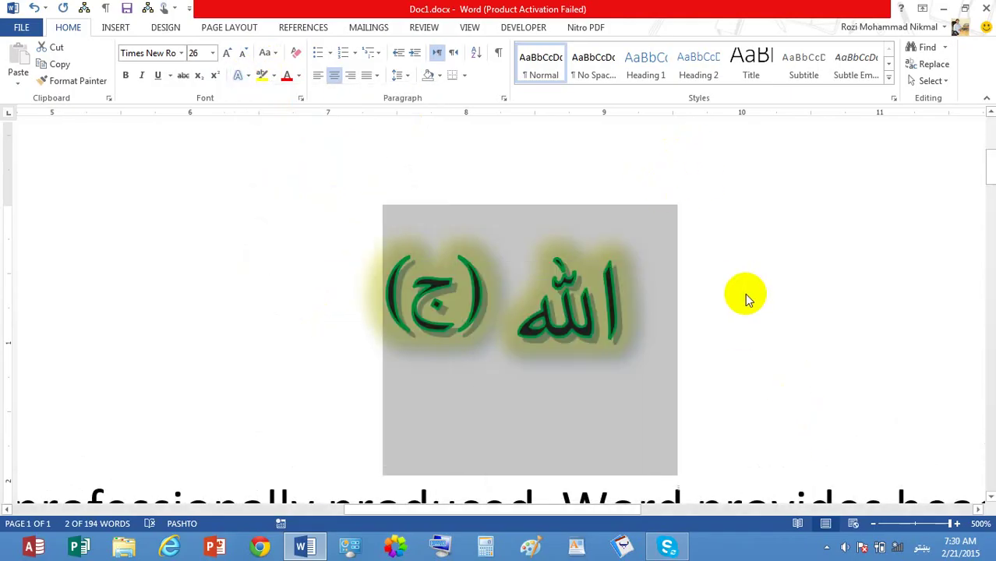
Step: Delete the Arabic heading, type jan435435 on a new top line, and select it
key(Delete)
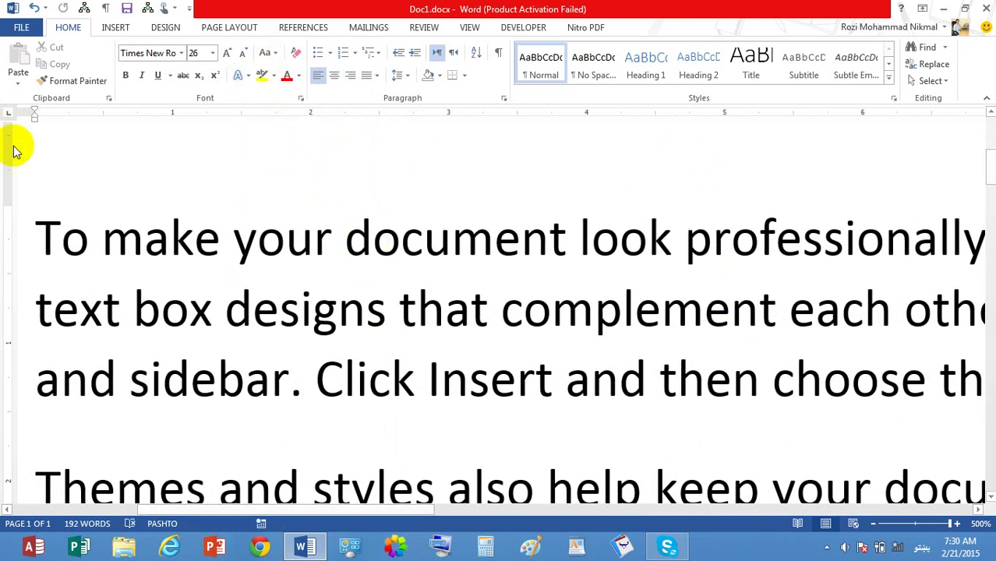
click(37, 219)
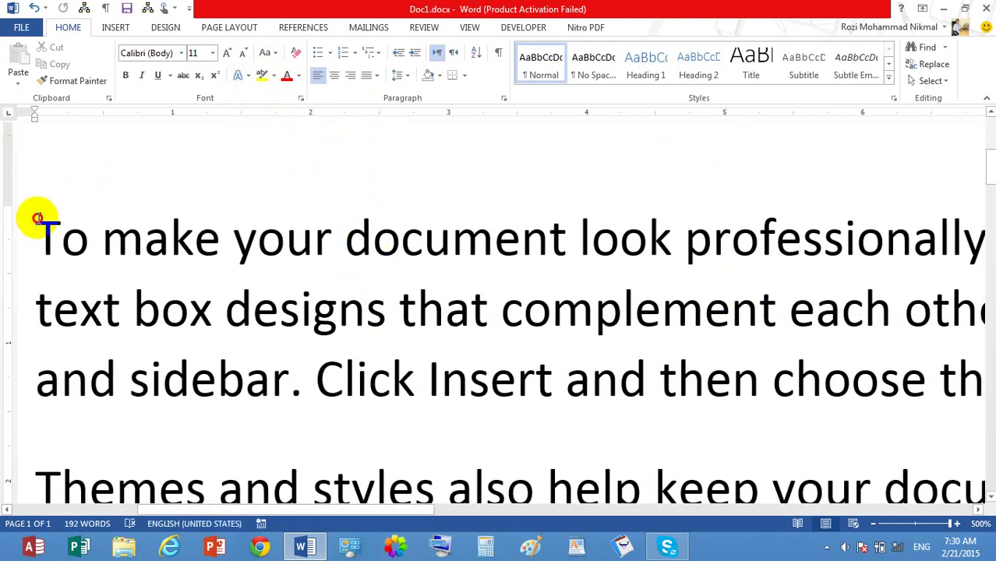
key(Return)
key(Up)
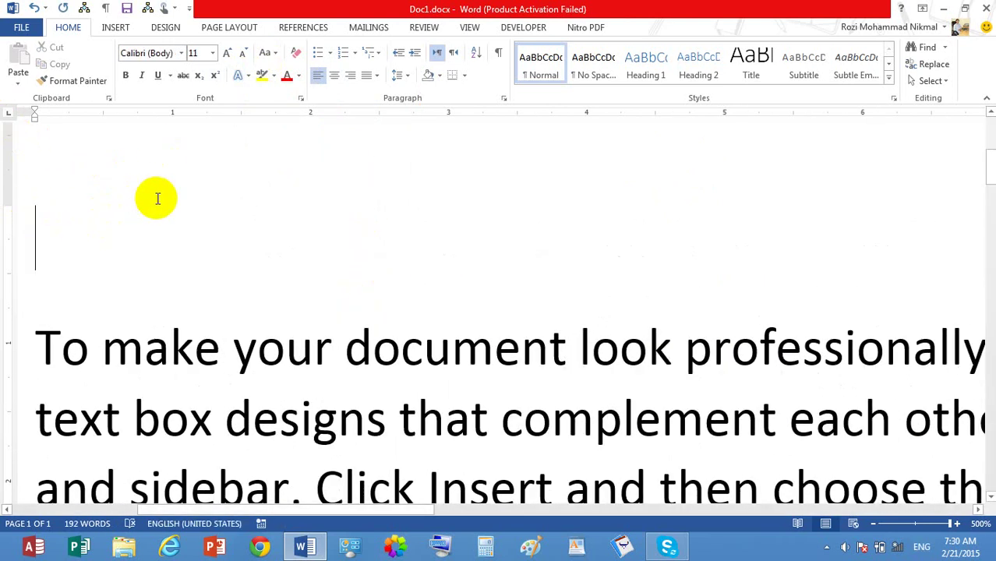
text(jan435435)
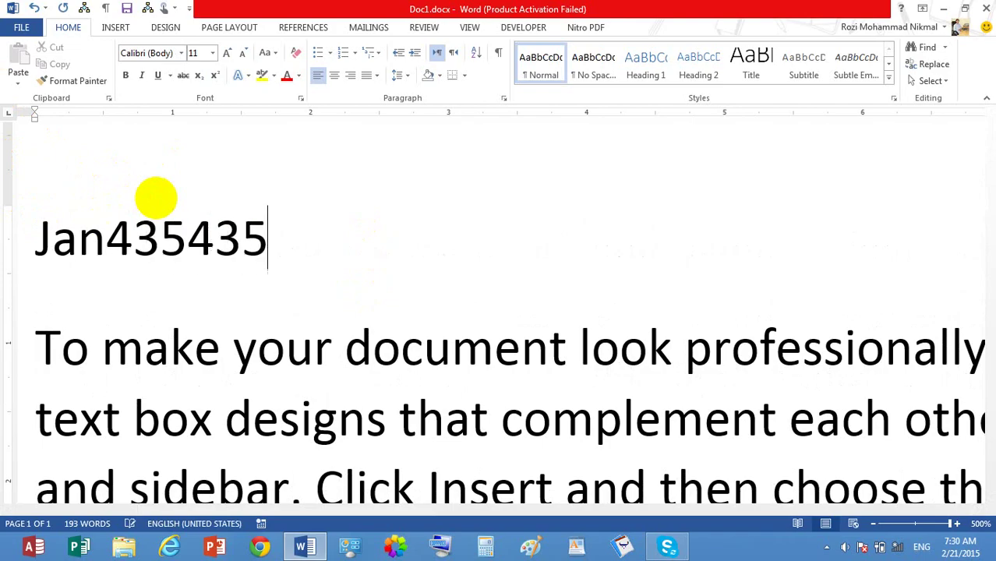
drag(287, 233, 29, 222)
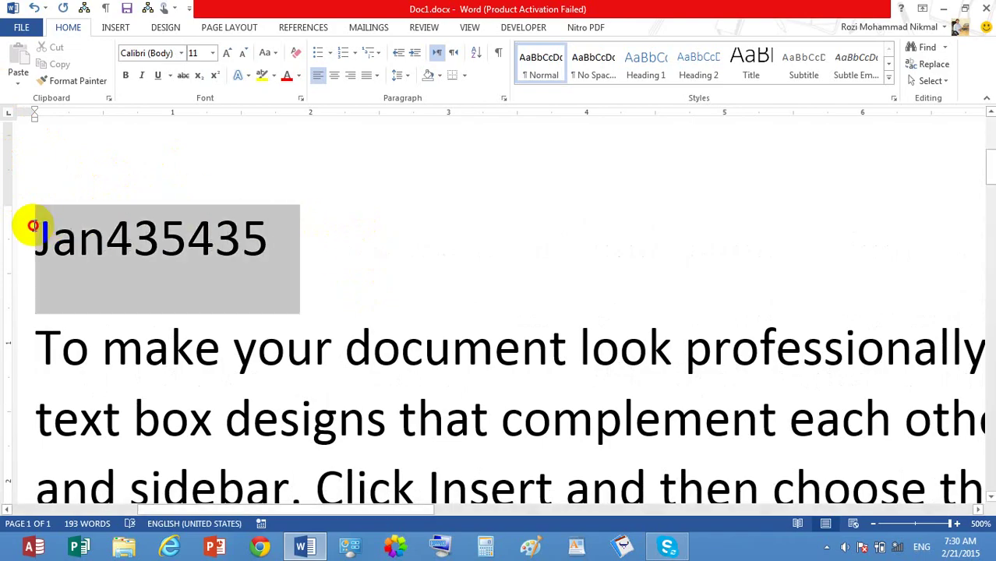
Step: Apply lining tabular digits, then switch Jan435435 to proportional old-style numbers
click(240, 75)
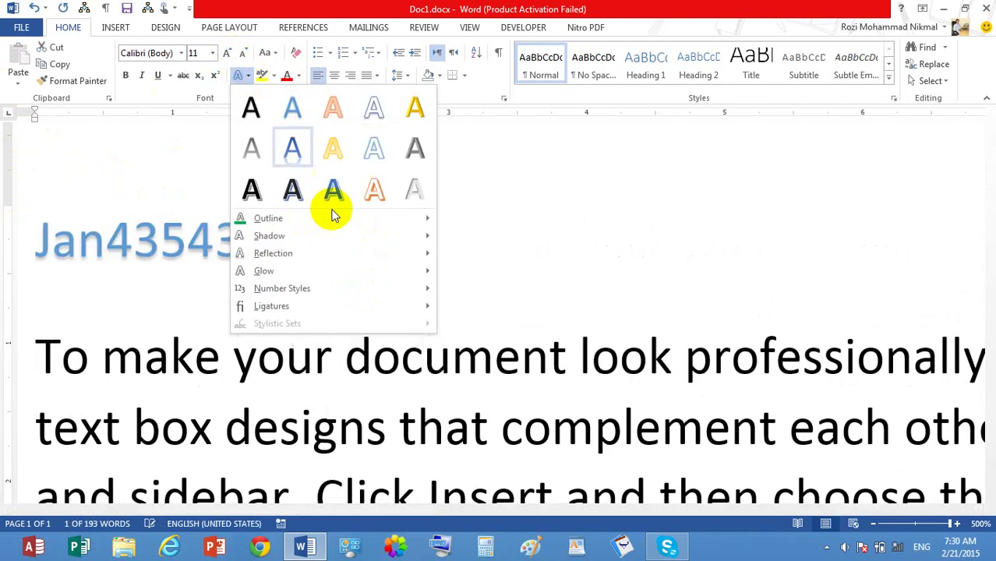
mouse_move(378, 289)
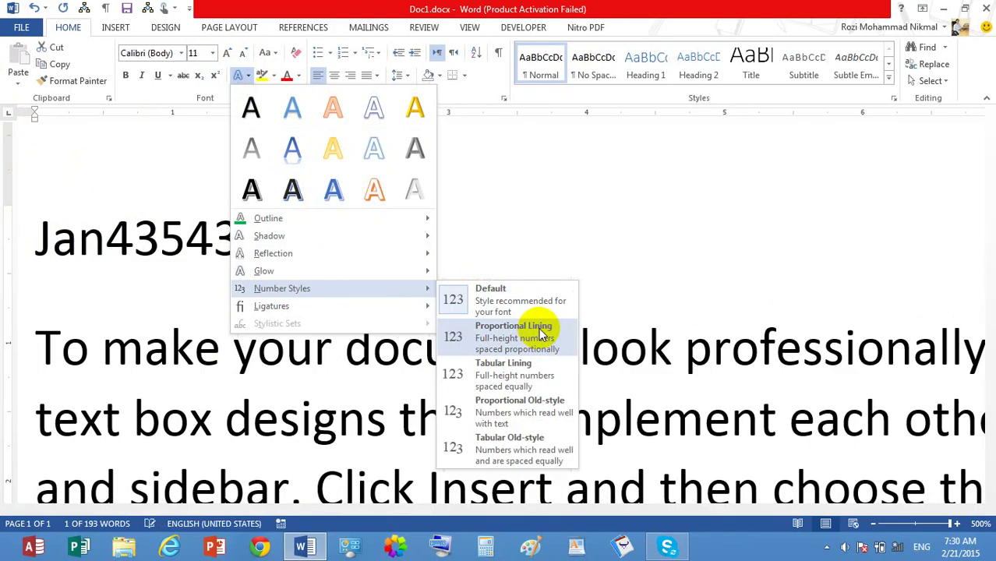
click(534, 376)
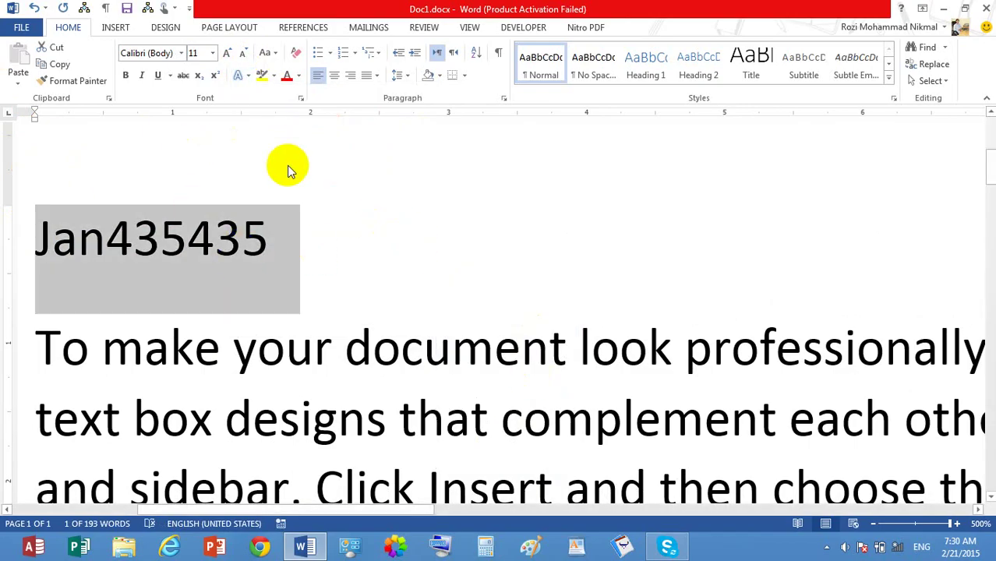
click(243, 74)
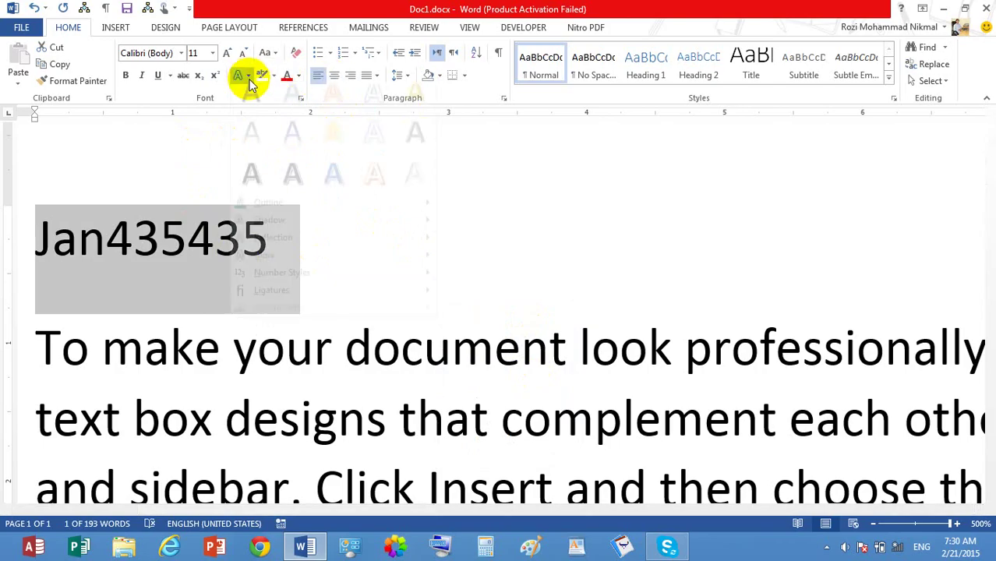
mouse_move(414, 289)
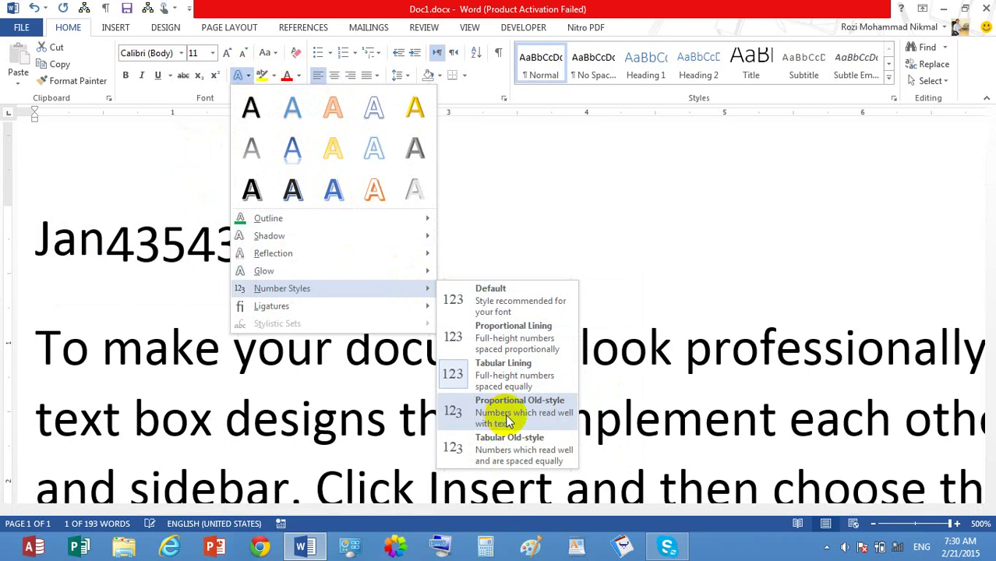
click(528, 422)
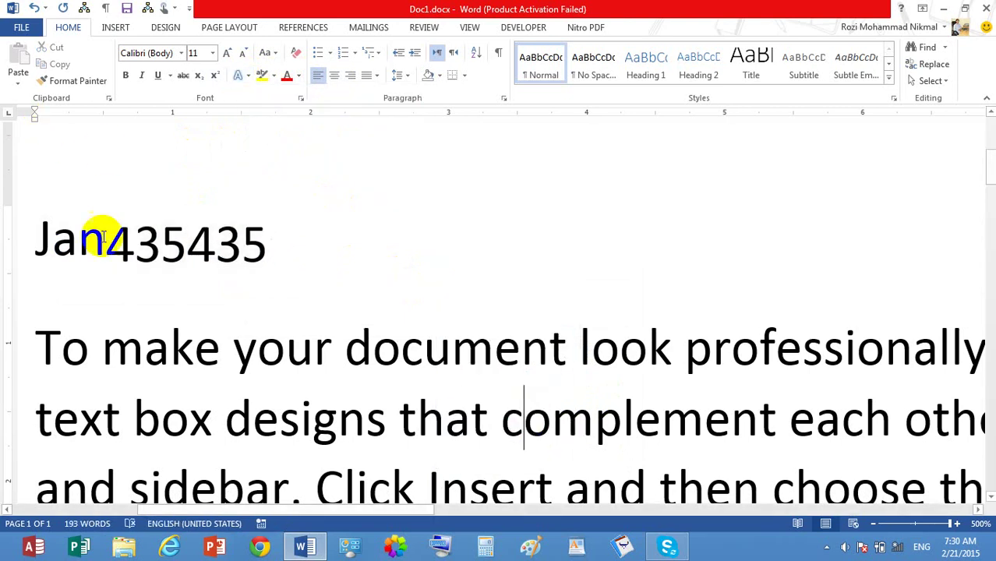
click(240, 75)
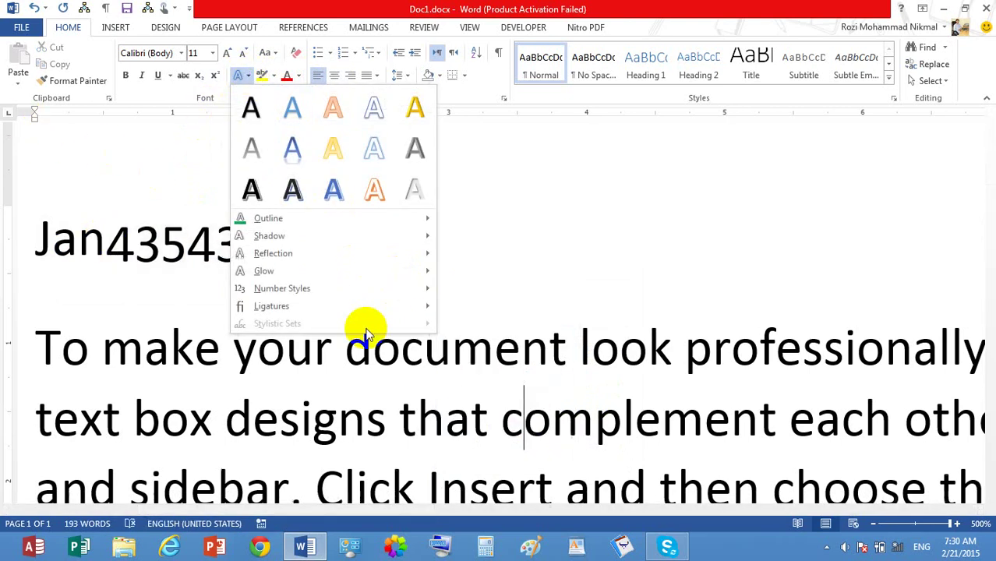
mouse_move(417, 288)
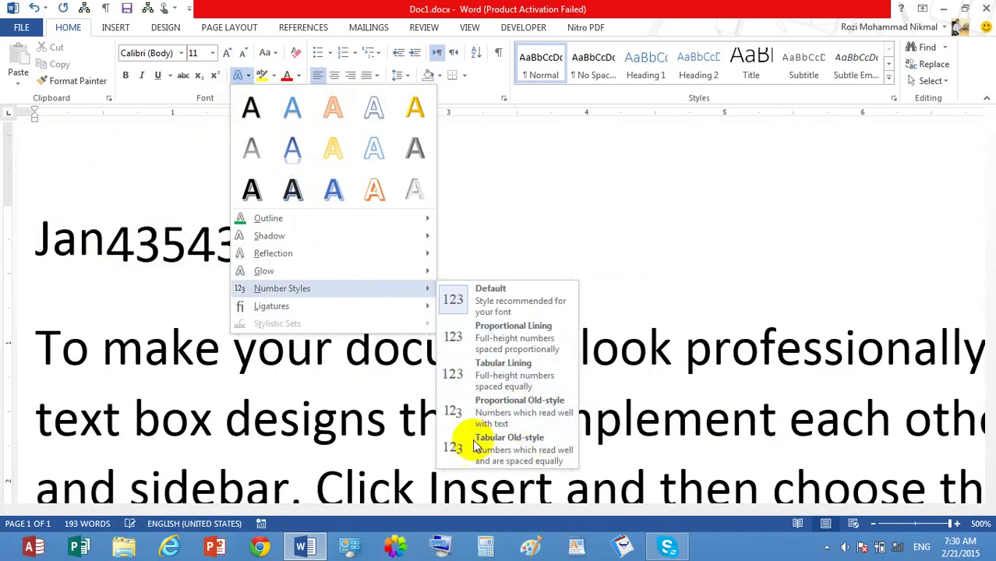
Step: Set the whole Jan435435 line to Arial
click(182, 52)
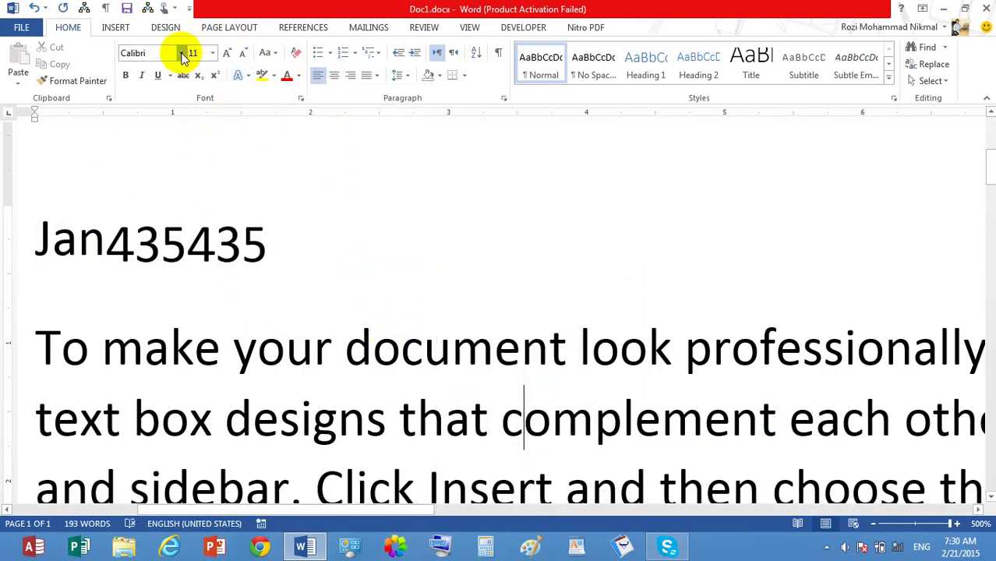
click(181, 52)
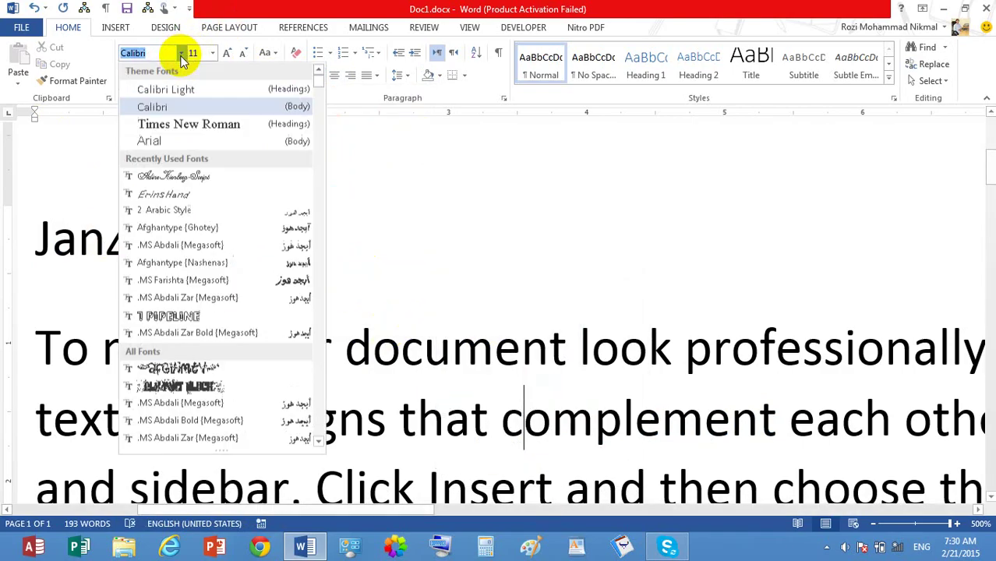
click(167, 140)
click(11, 226)
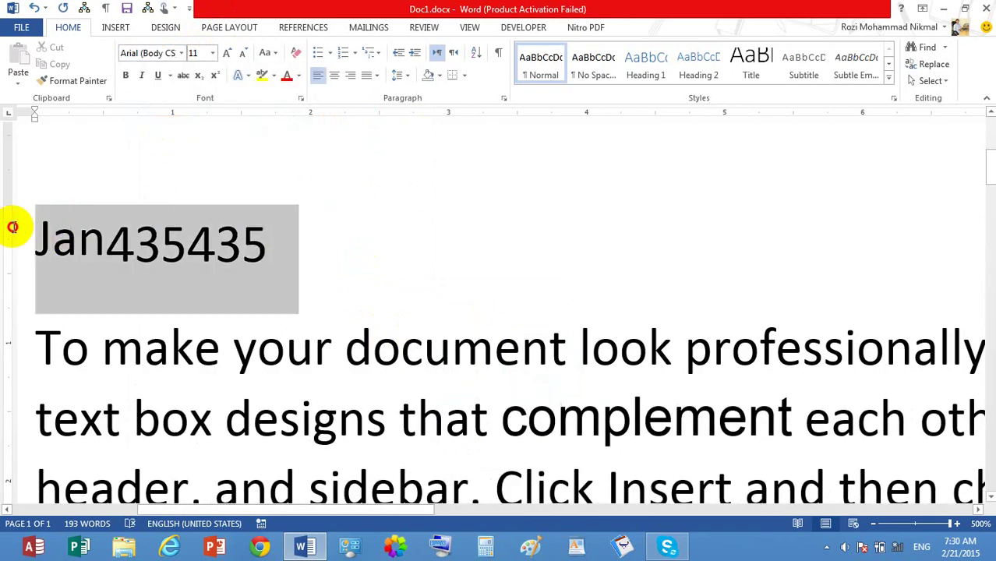
click(181, 52)
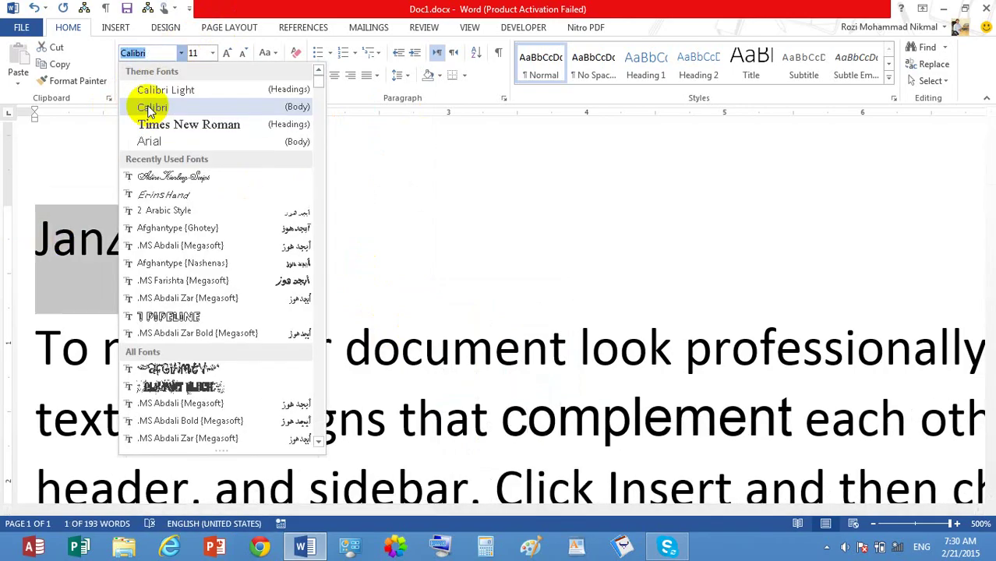
click(167, 140)
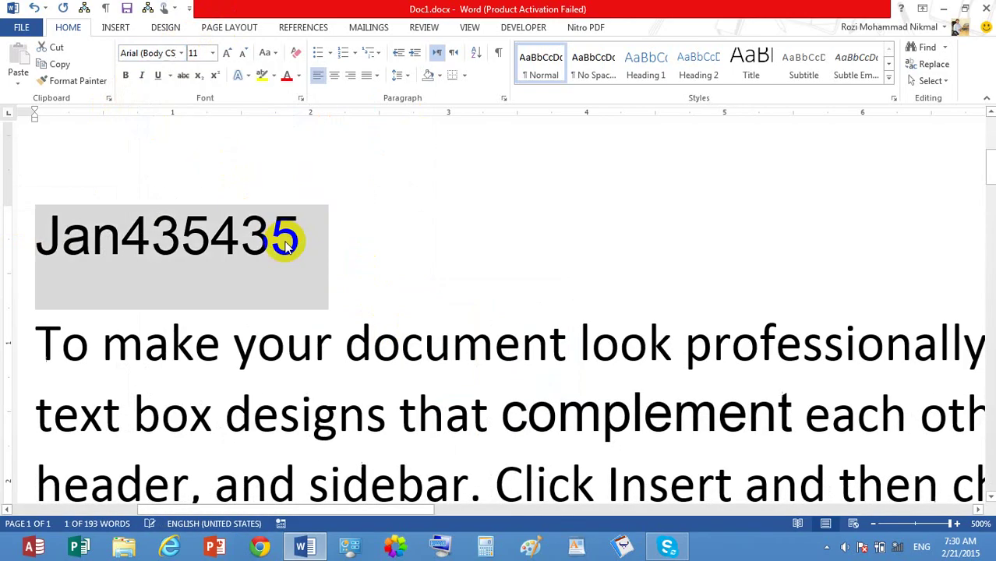
Step: Try gradient WordArt on the line, undo it, and delete the Jan435435 line
click(247, 76)
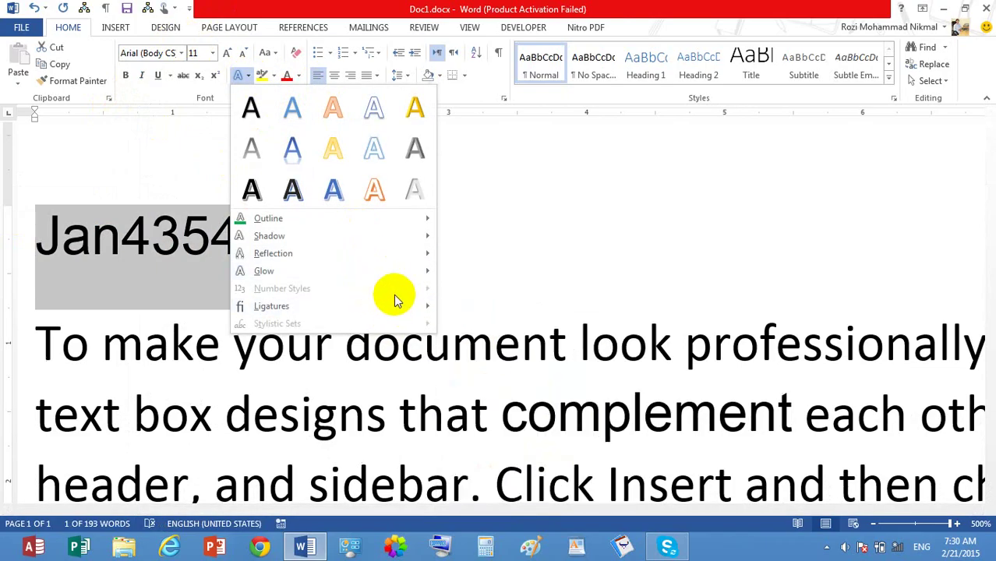
mouse_move(424, 306)
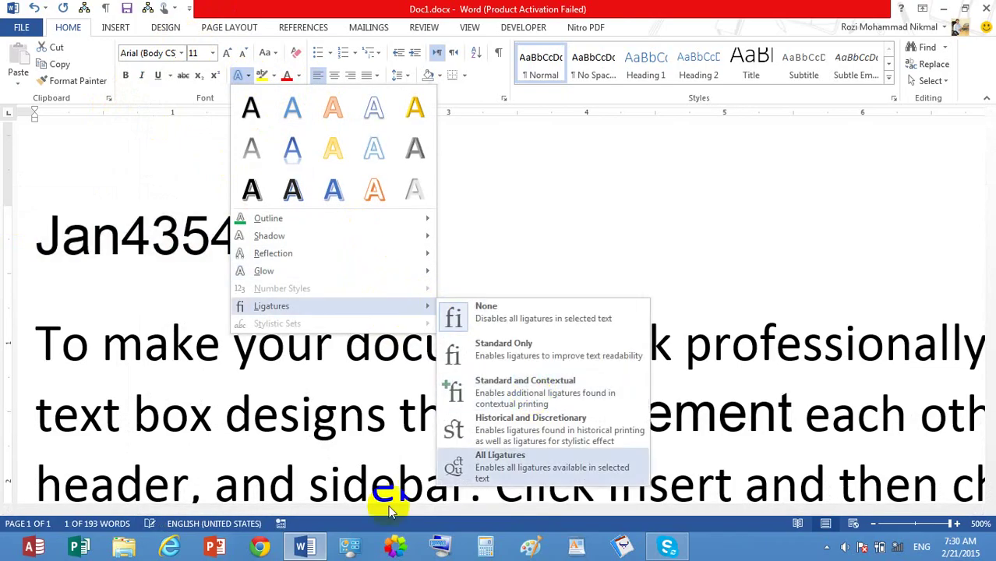
click(564, 239)
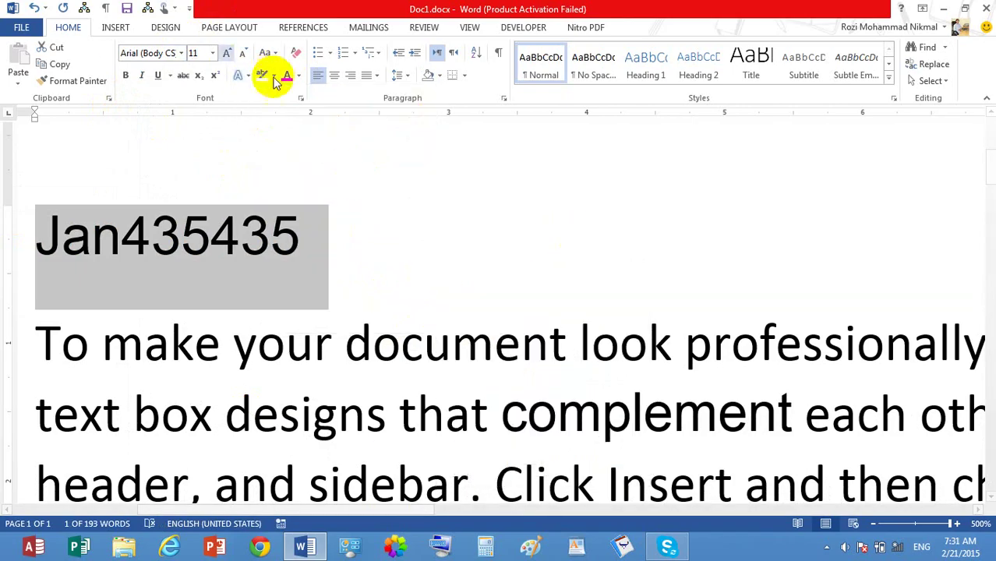
click(116, 27)
click(745, 66)
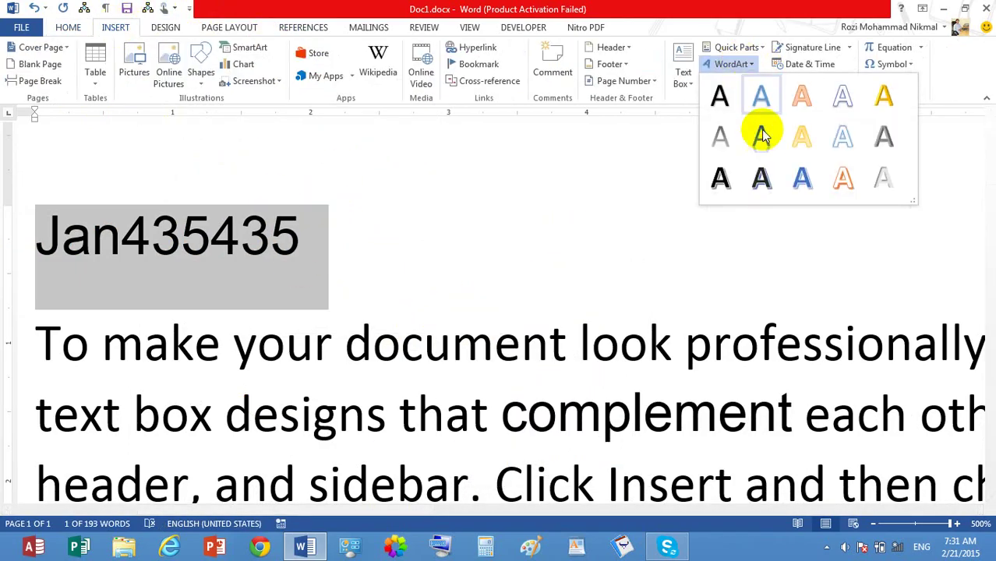
click(761, 137)
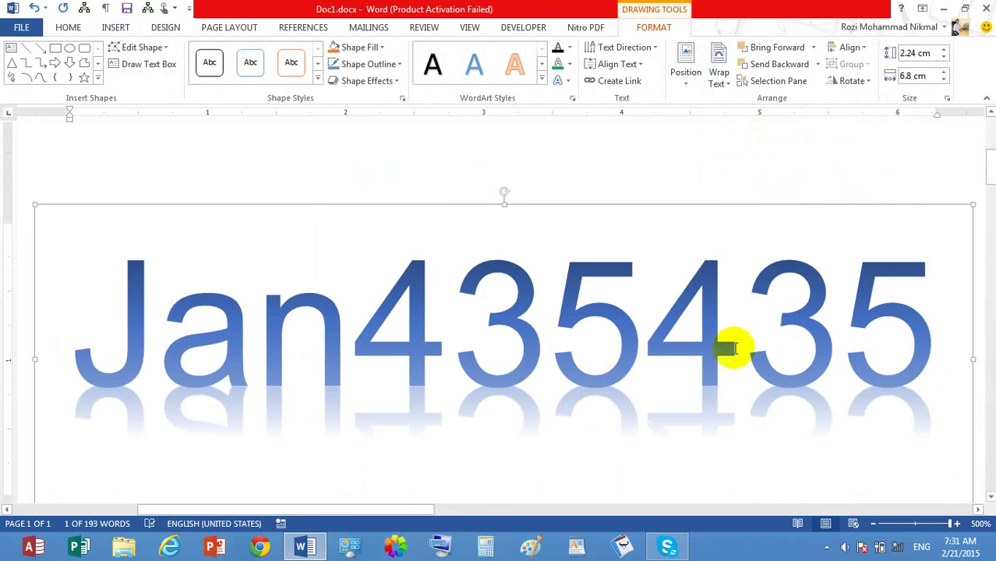
key(ctrl+z)
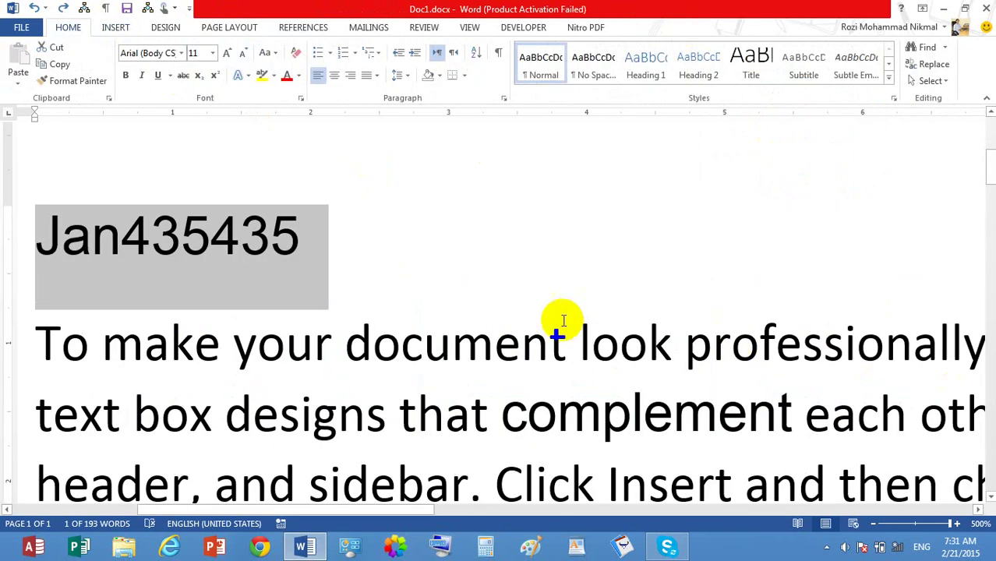
key(Delete)
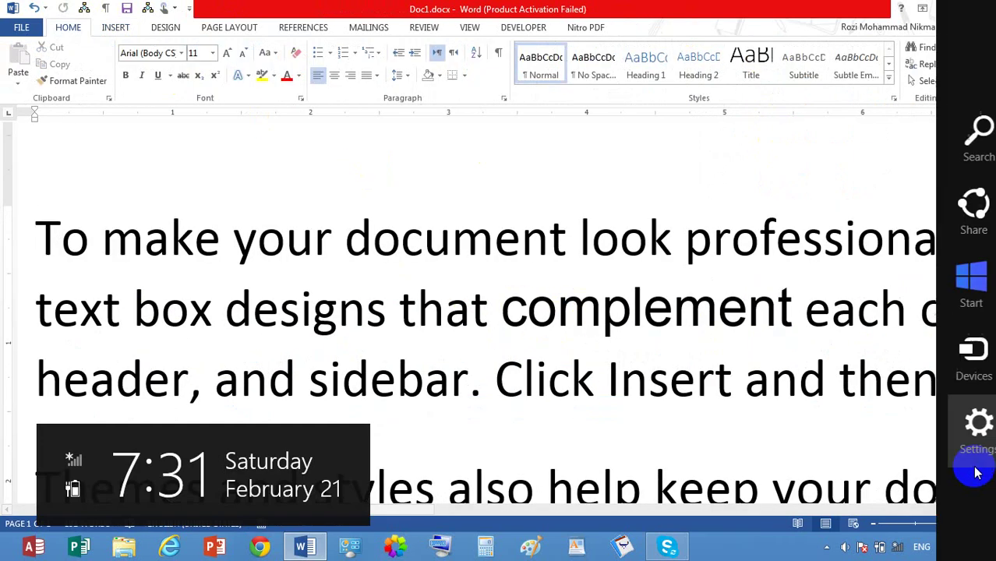
Step: At 108% zoom, add a 'kandahar' line above the first paragraph
click(912, 524)
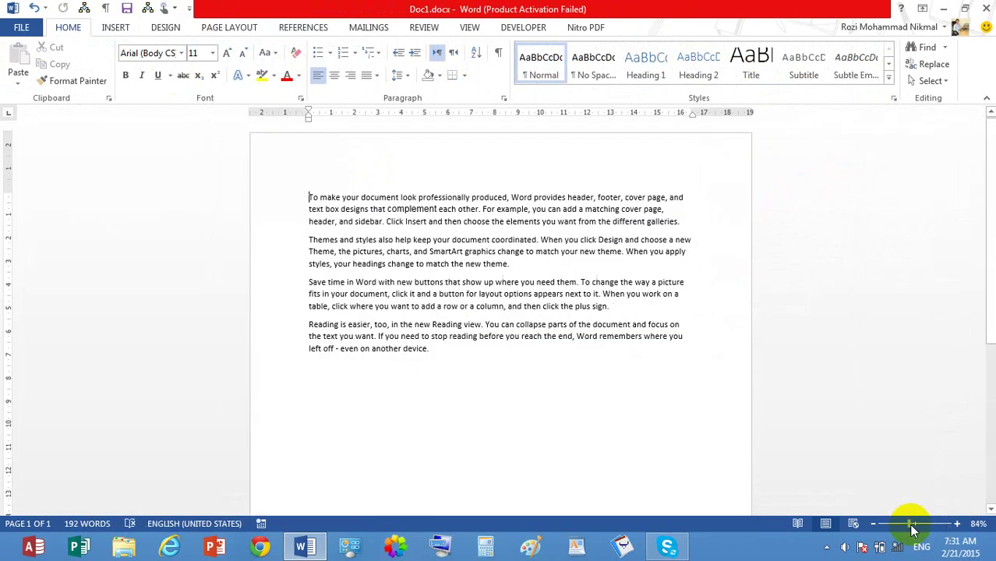
click(917, 524)
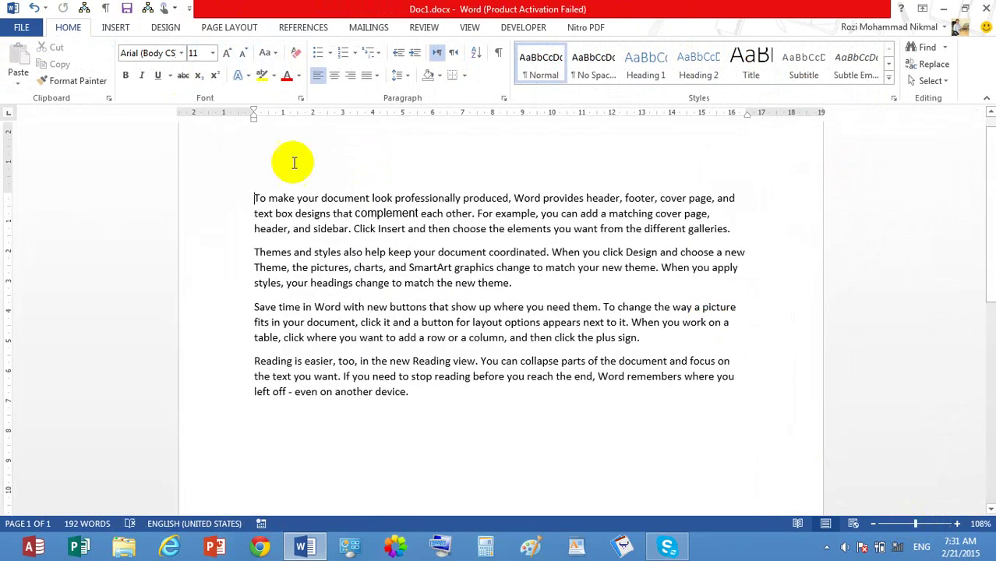
key(Return)
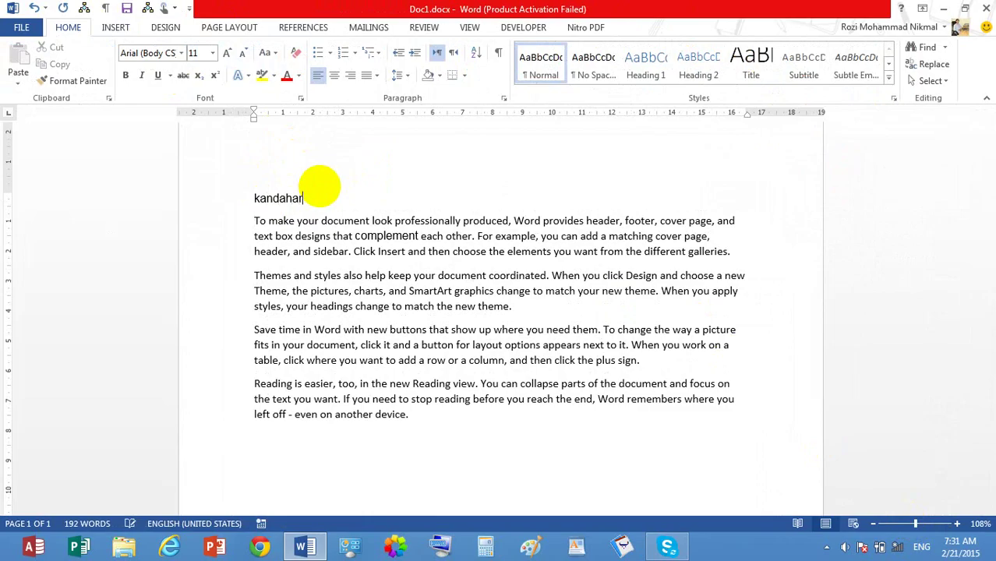
text(kandahar)
key(Return)
Step: Colour the Kandahar line pale blue-grey, leaving it unhighlighted
click(243, 196)
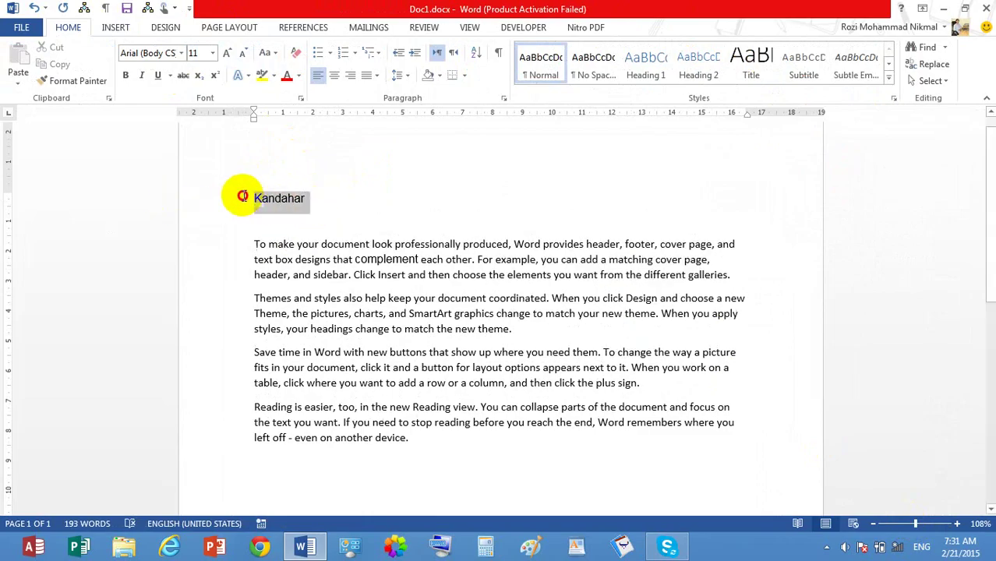
click(302, 77)
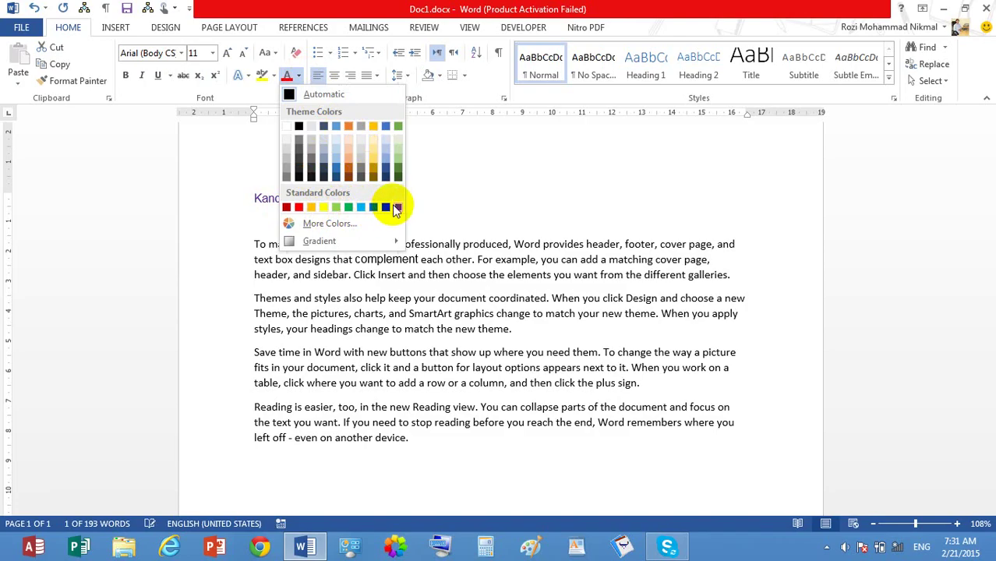
click(387, 161)
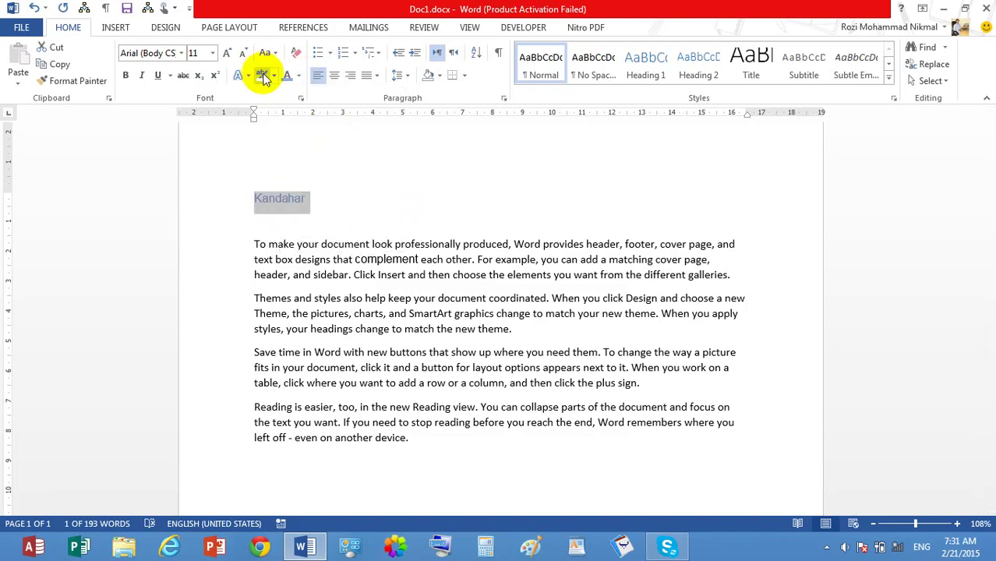
click(274, 75)
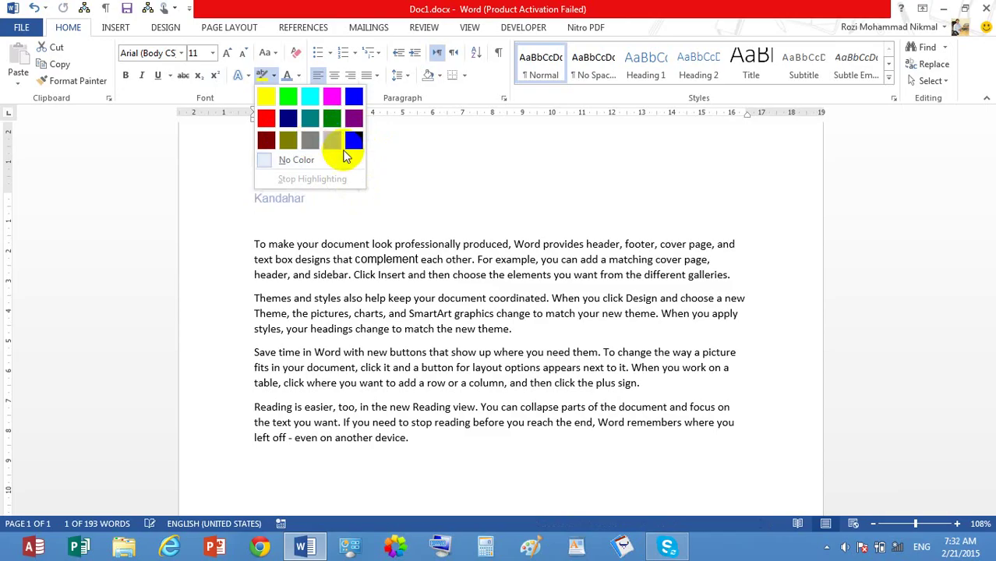
click(306, 137)
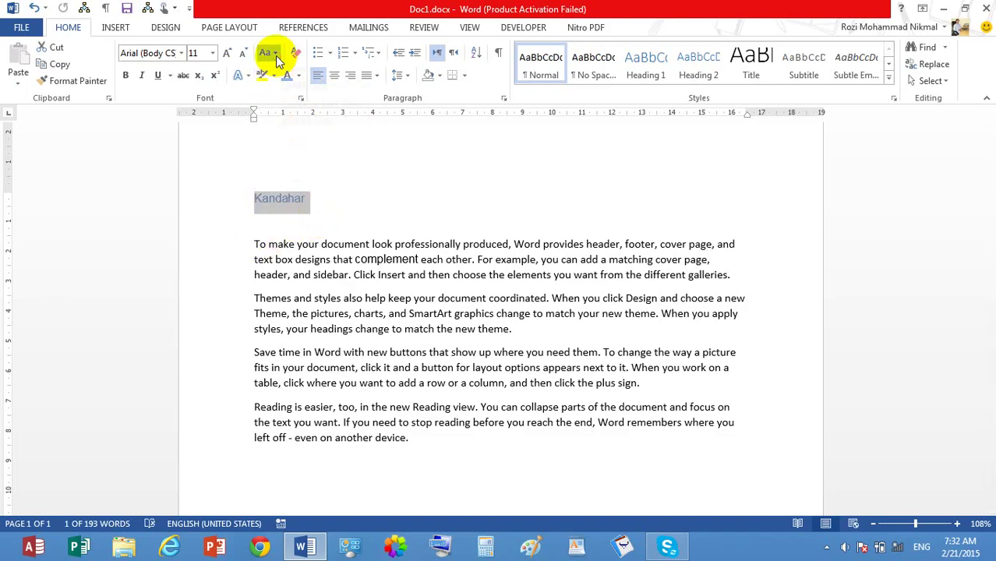
click(275, 54)
Step: Rewrite the top line's text and apply sentence case to it
click(359, 199)
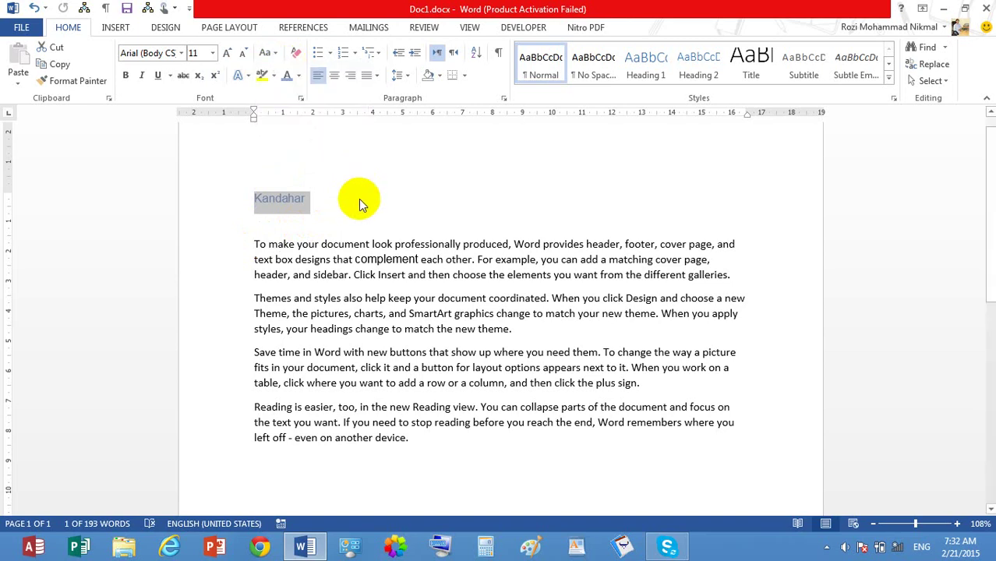
text(kandahar)
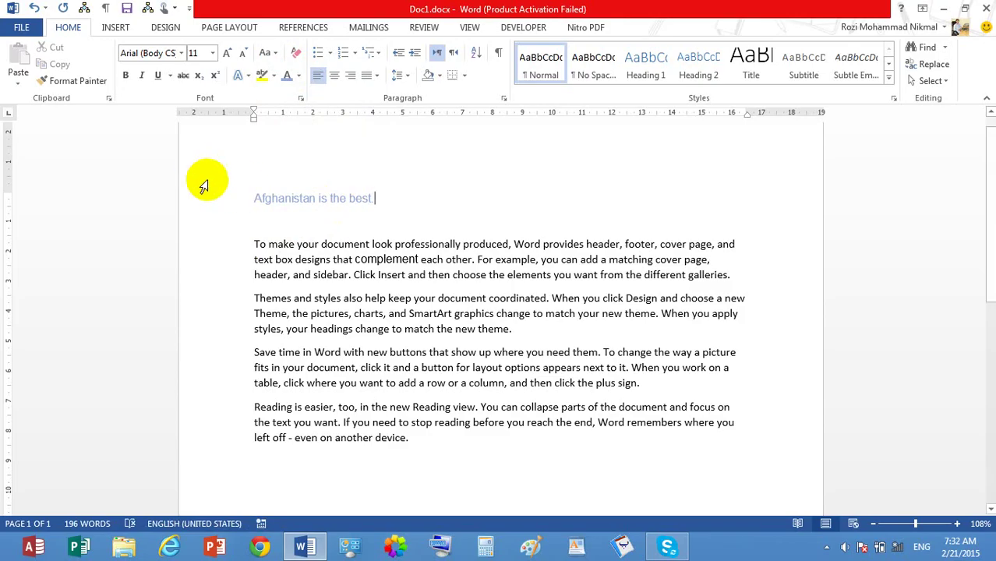
click(262, 197)
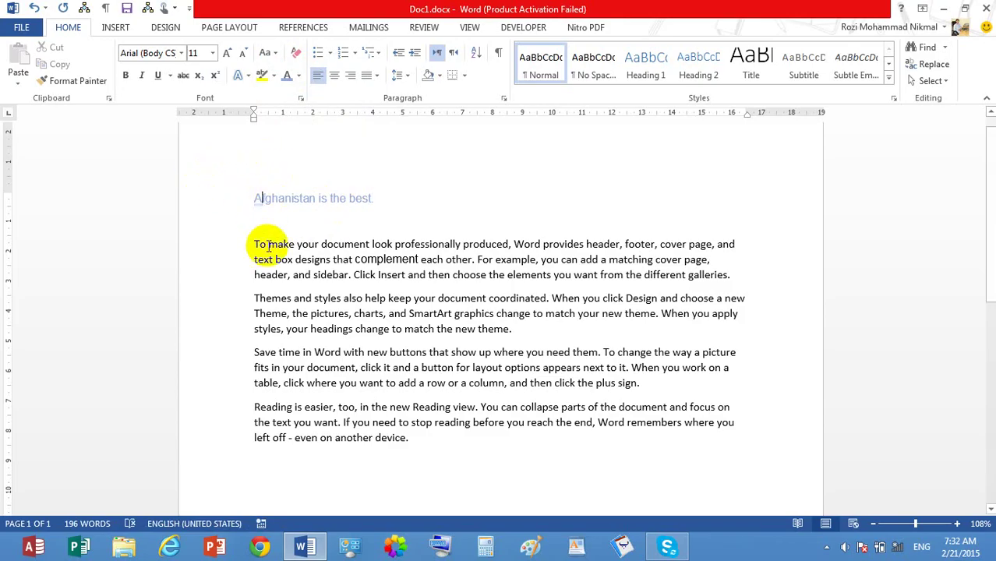
key(BackSpace)
text(as)
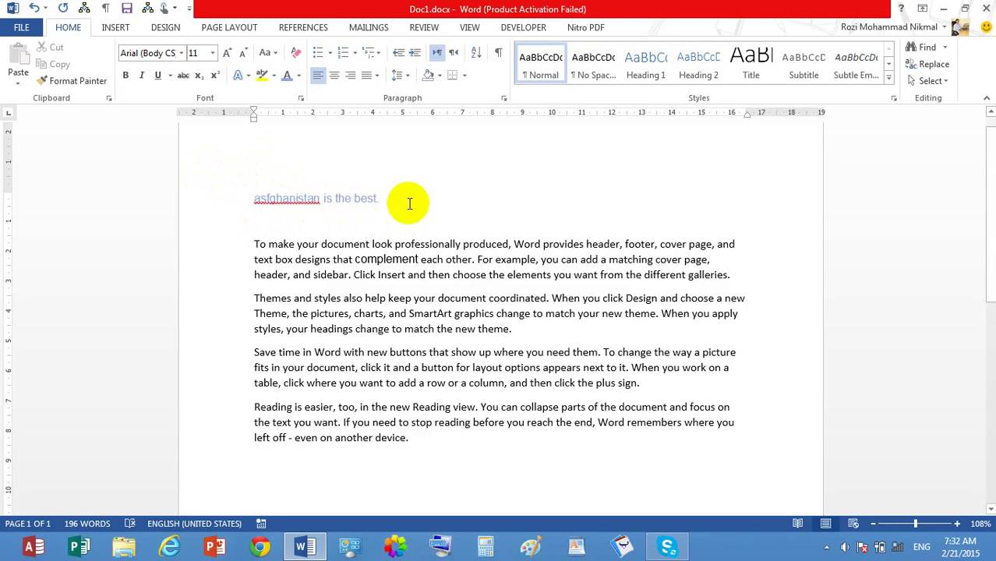
drag(409, 204, 284, 196)
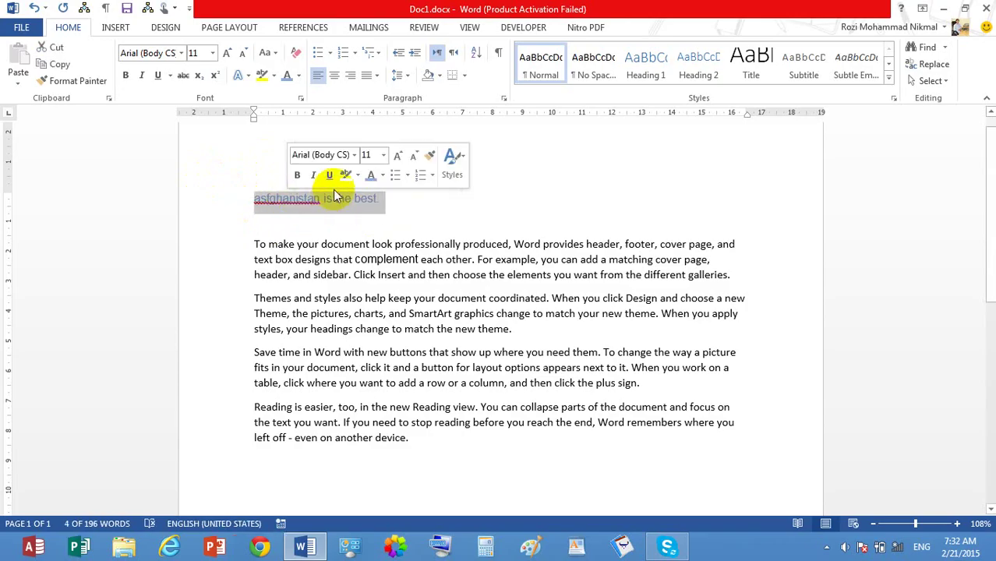
click(273, 53)
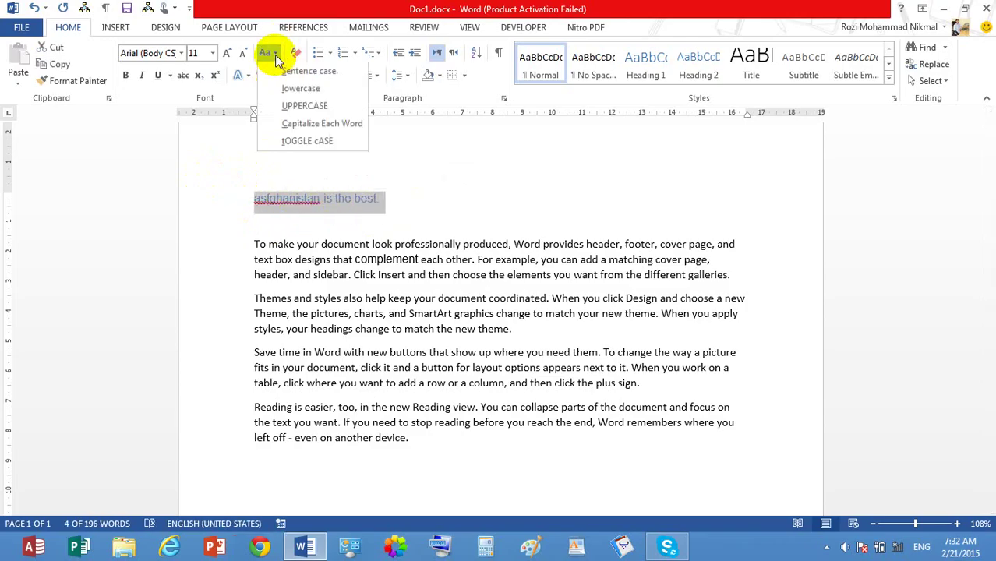
click(329, 76)
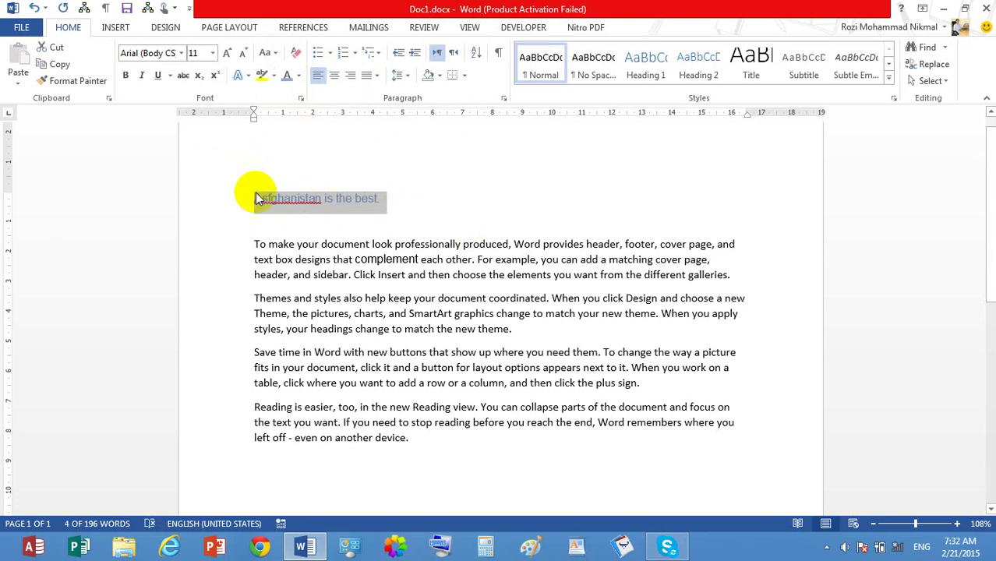
Step: Correct the misspelled 'Asfghanistan' to 'Afghanistan'
click(289, 197)
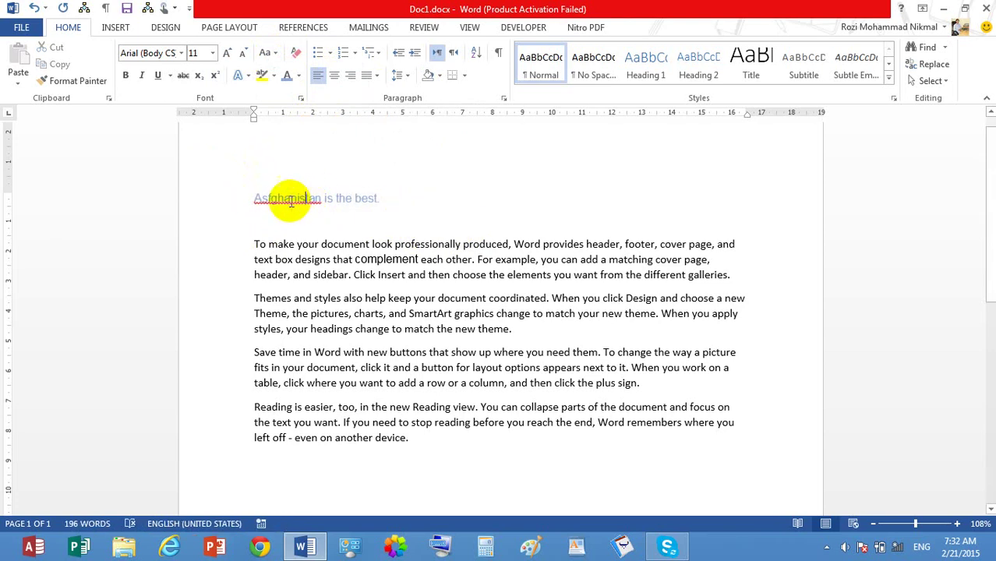
right_click(269, 202)
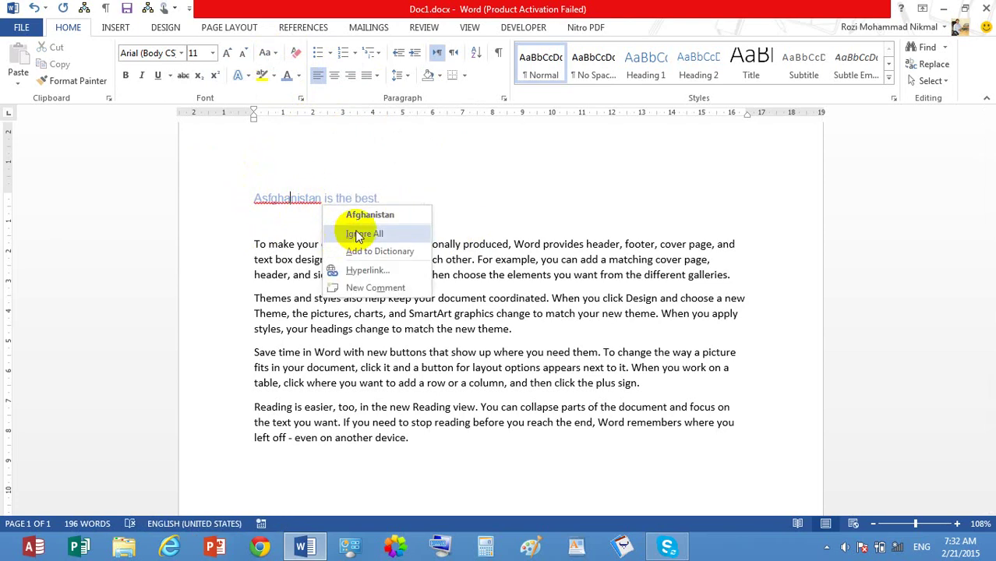
click(266, 199)
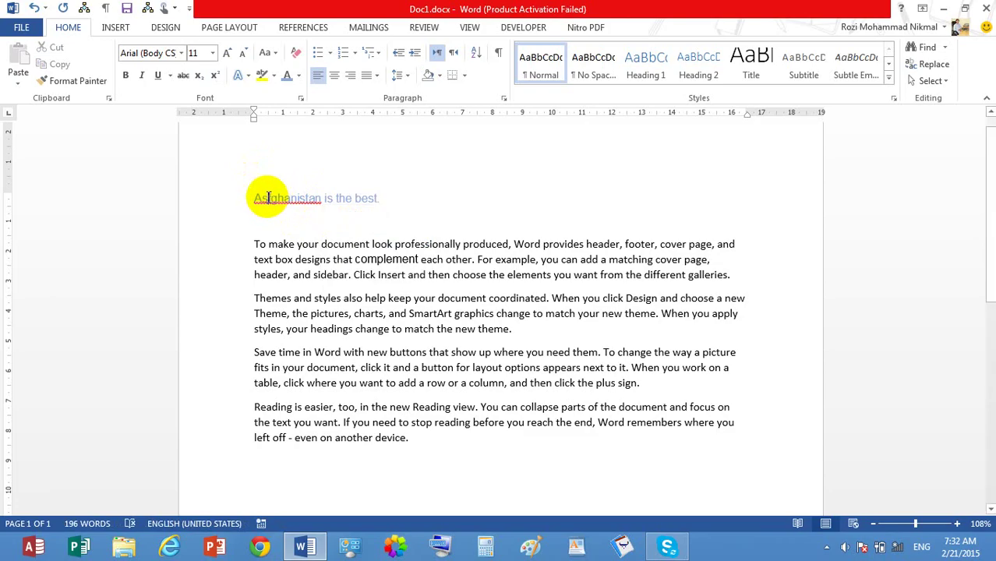
key(BackSpace)
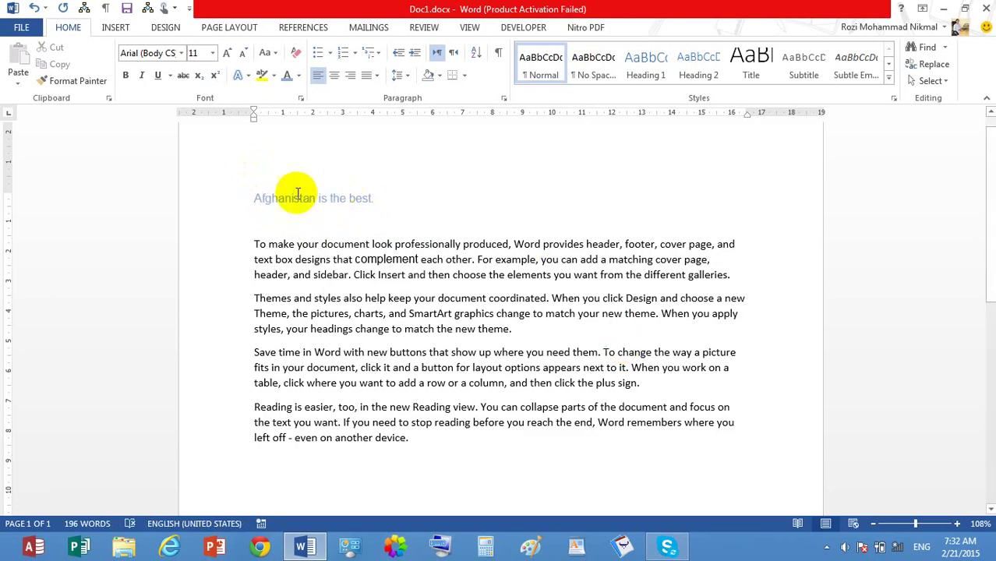
drag(263, 194, 256, 194)
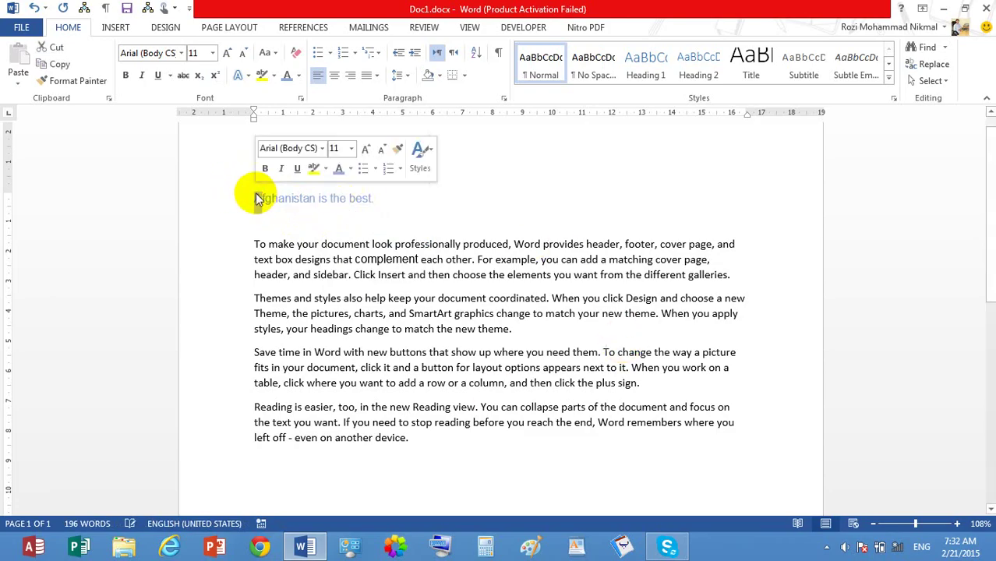
text(a)
Step: Switch the Afghanistan line to sentence case, then lowercase, then UPPERCASE
click(407, 197)
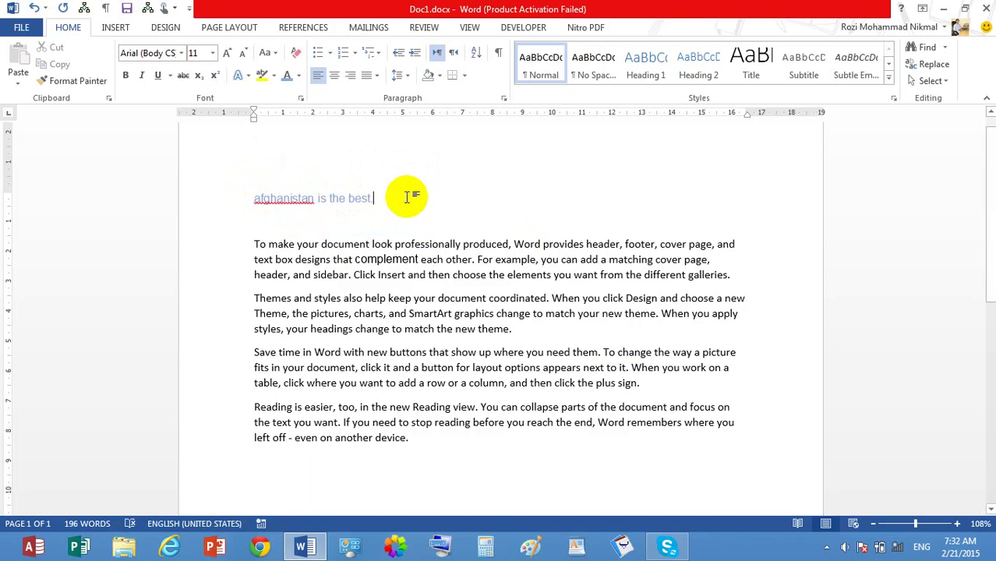
drag(407, 197, 245, 201)
click(268, 53)
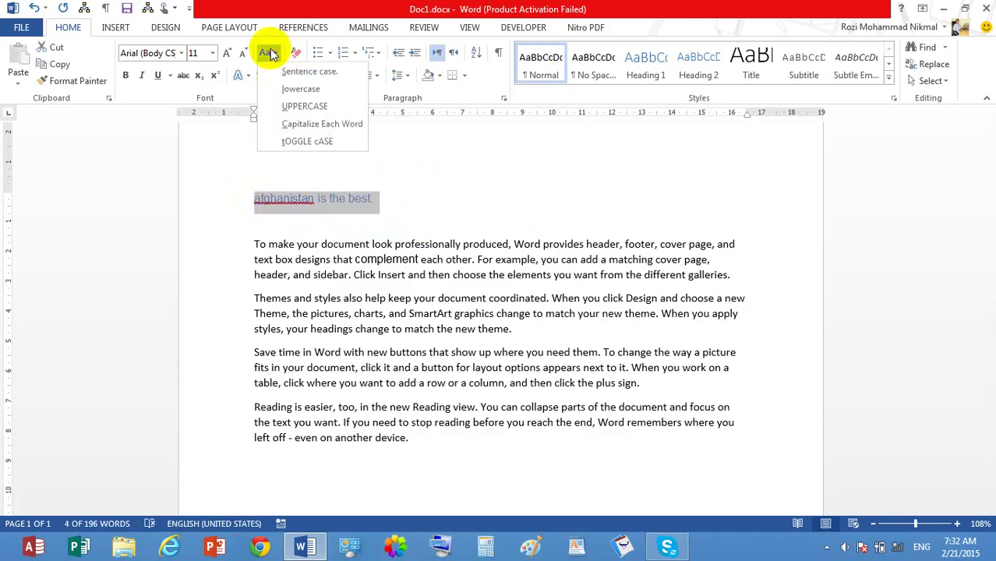
click(295, 71)
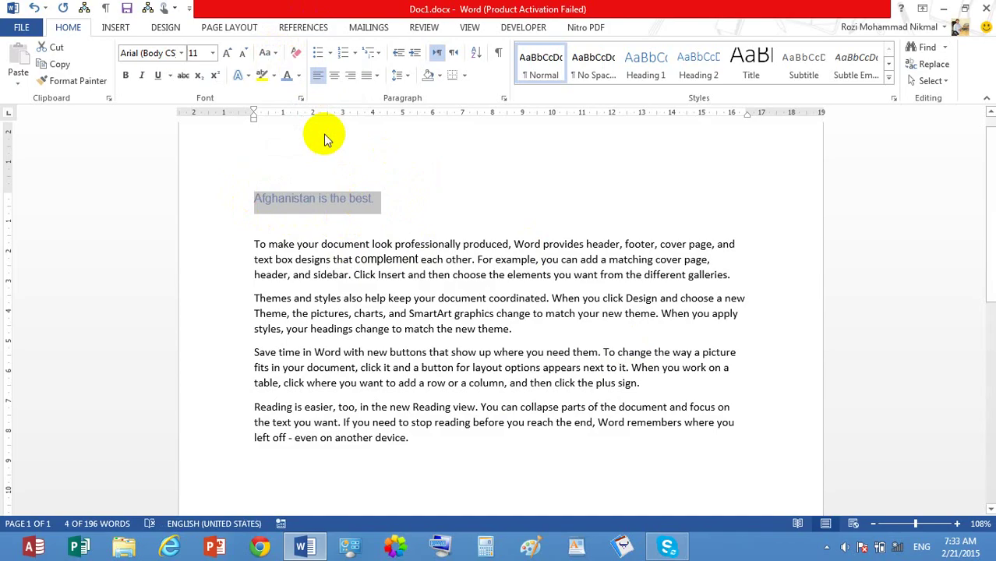
click(276, 53)
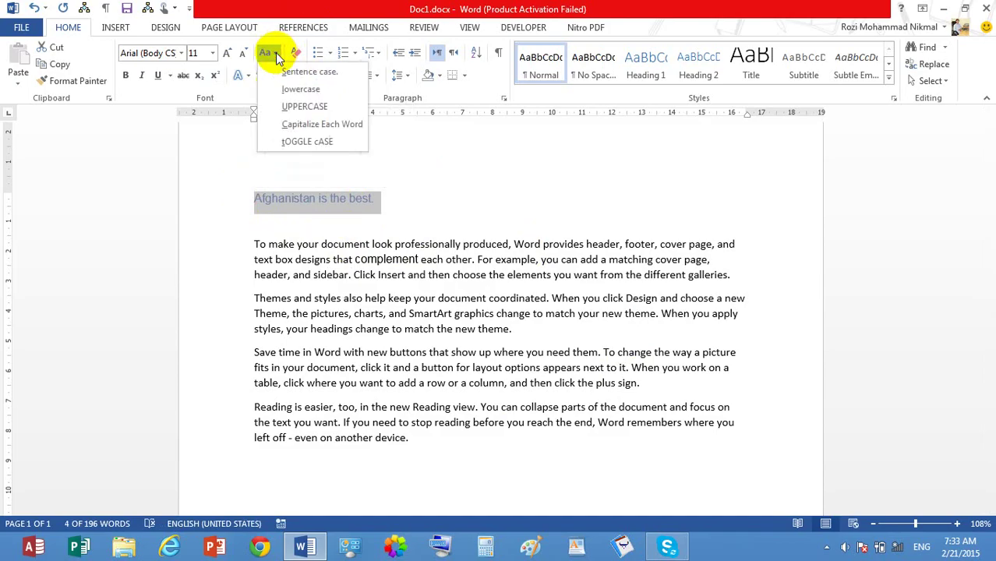
click(301, 90)
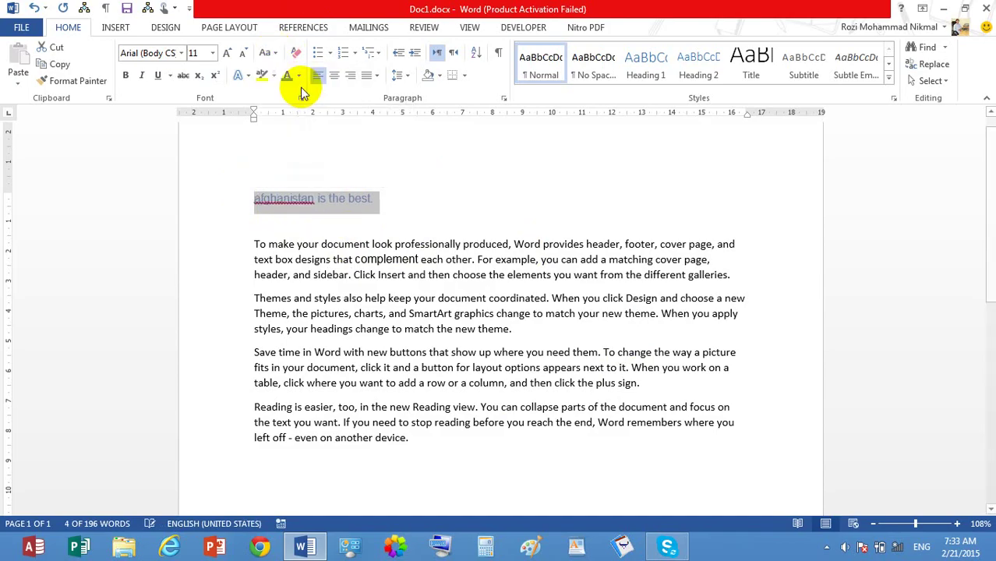
click(268, 52)
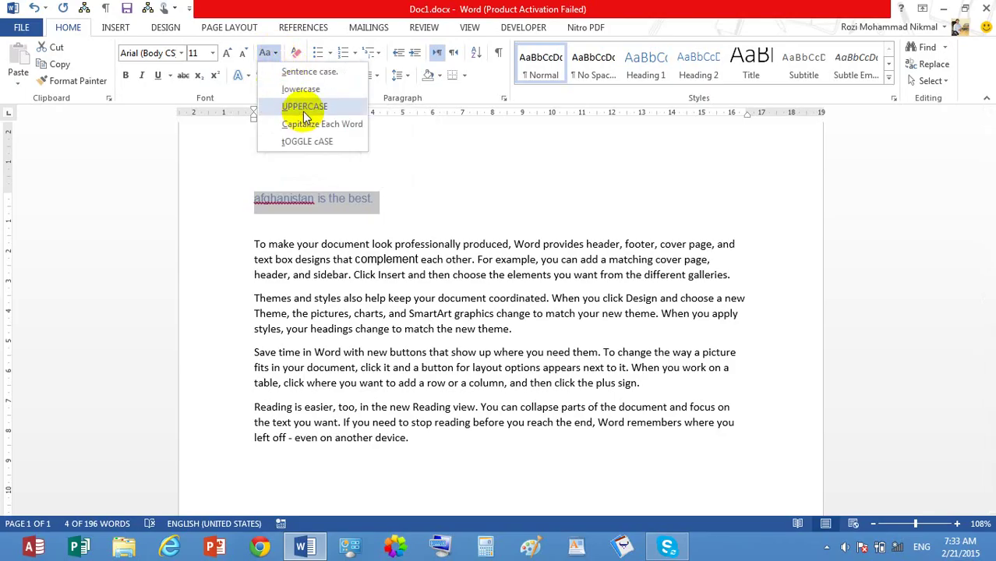
click(304, 107)
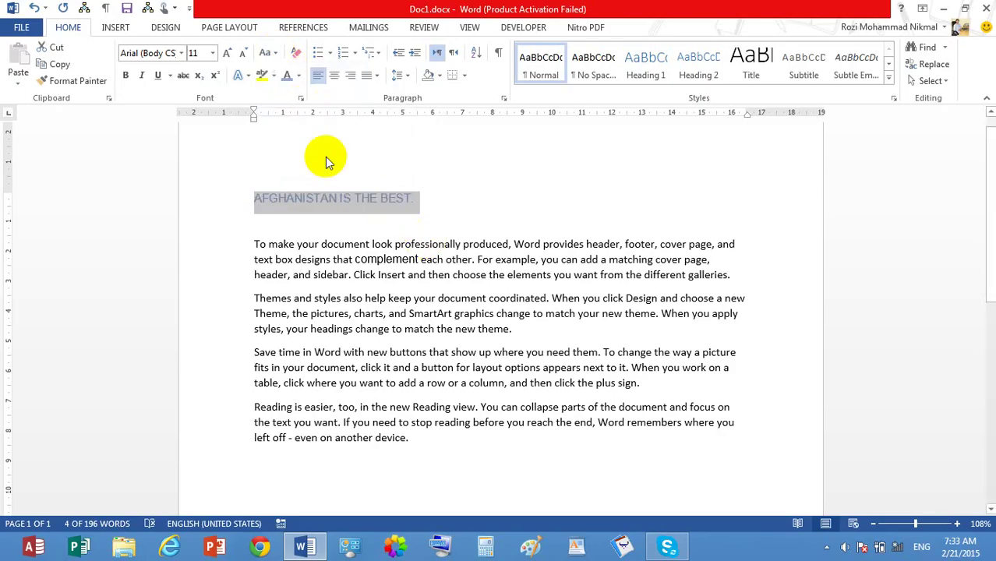
Step: Apply Capitalize Each Word, then tOGGLE cASE, then return the line to Sentence case
click(268, 52)
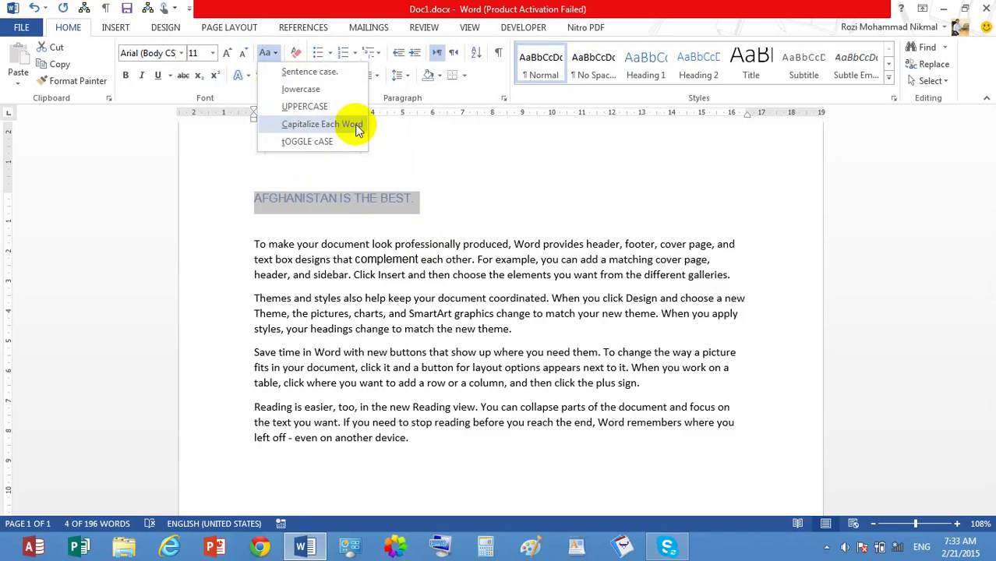
click(355, 124)
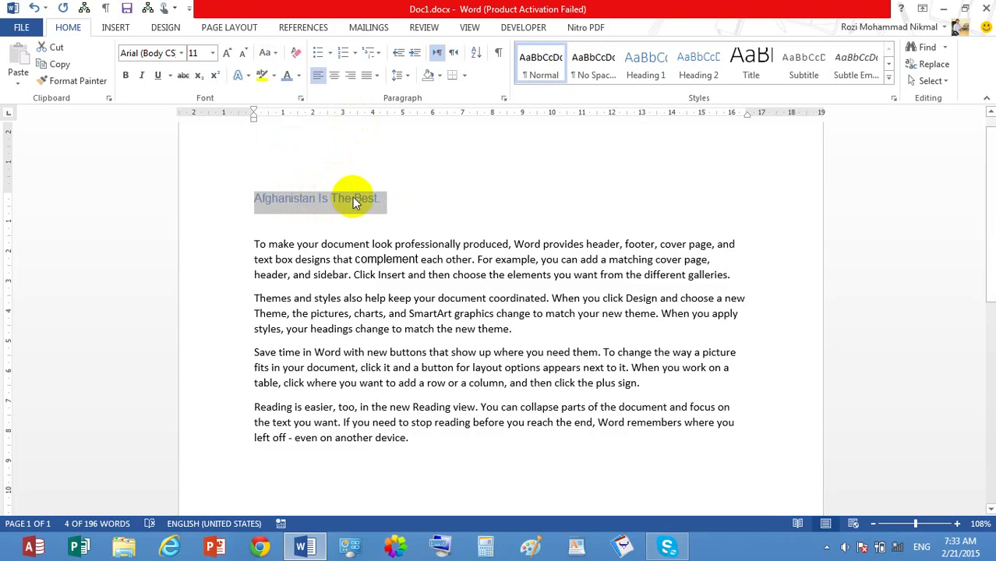
click(270, 54)
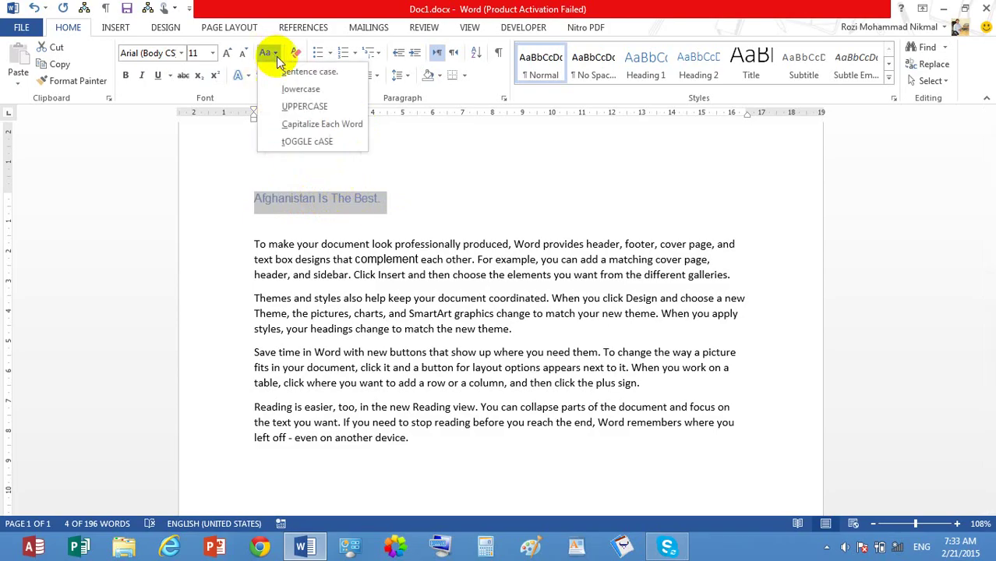
click(332, 140)
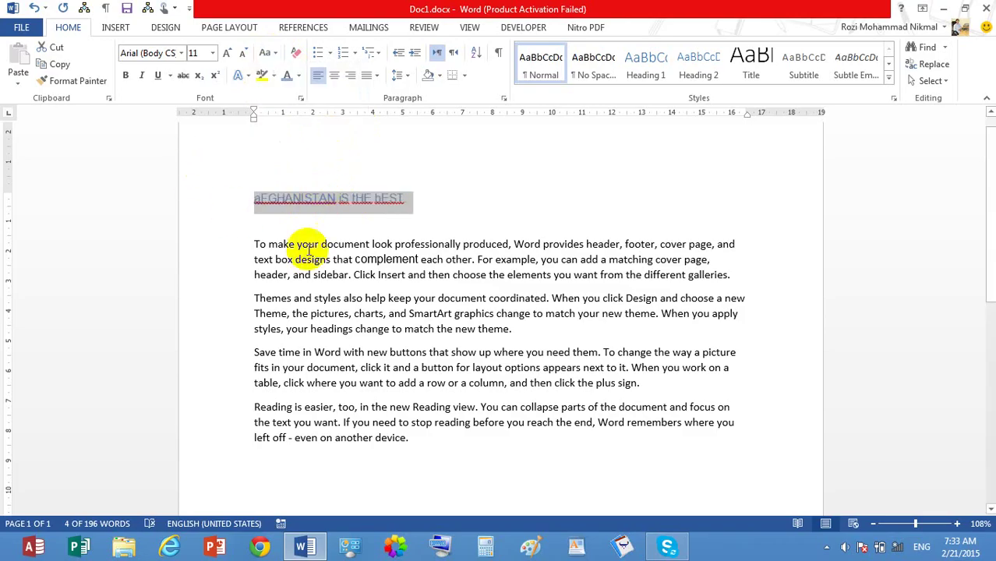
click(266, 53)
click(291, 70)
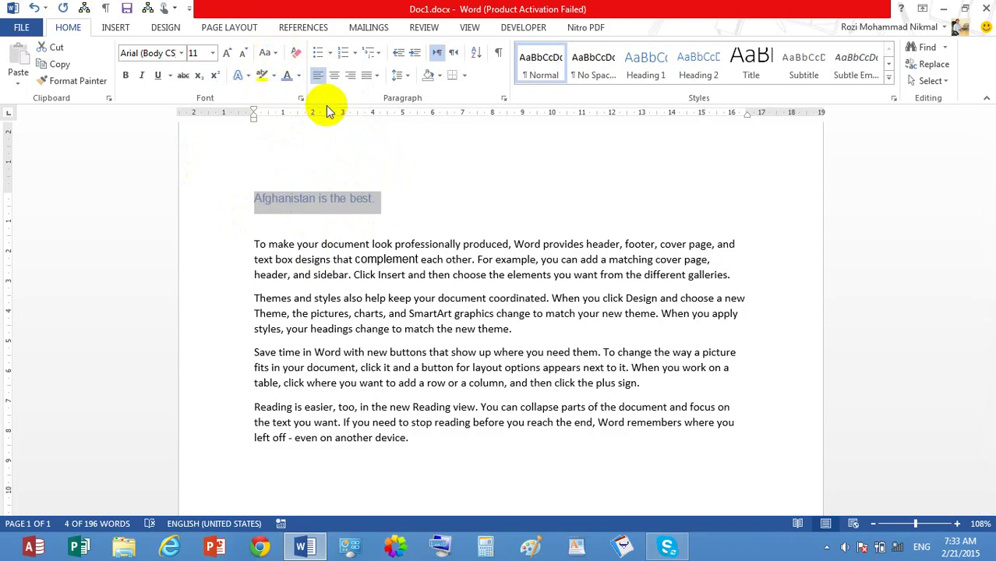
Step: Enlarge the heading four sizes and make it bold, italic, underlined and green
click(227, 52)
click(228, 53)
click(228, 52)
click(228, 52)
click(228, 52)
click(228, 52)
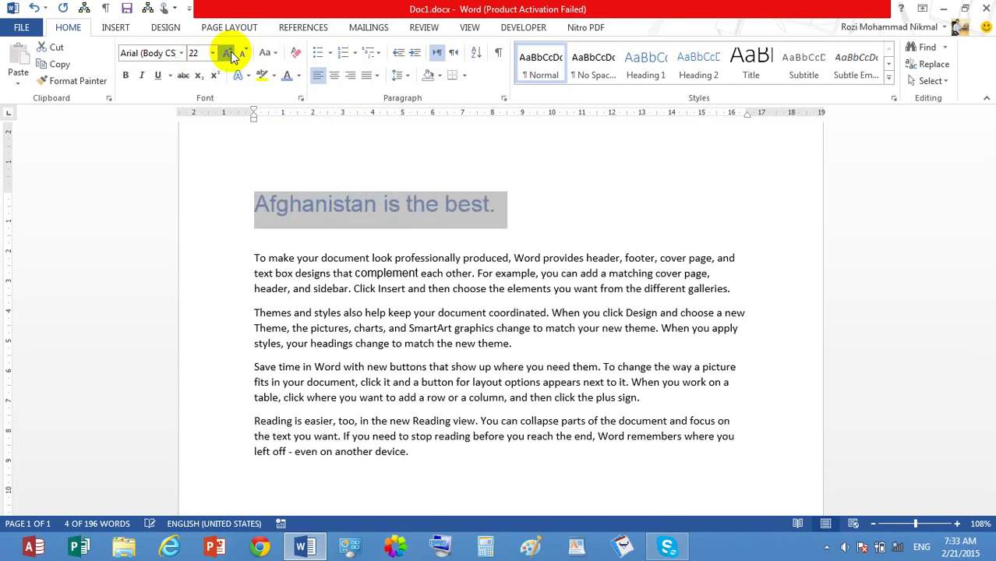
click(228, 52)
key(ctrl+i)
key(ctrl+b)
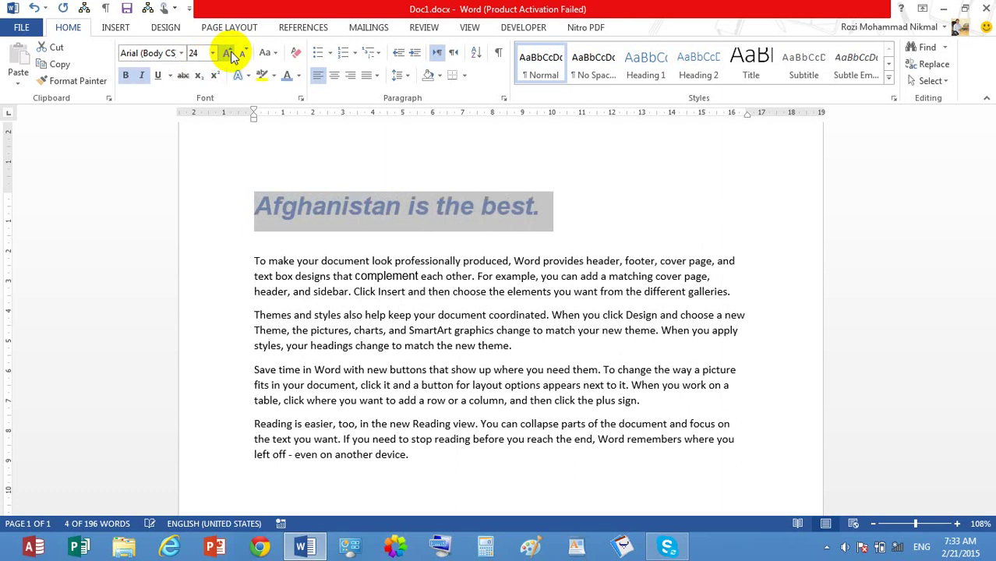
key(ctrl+u)
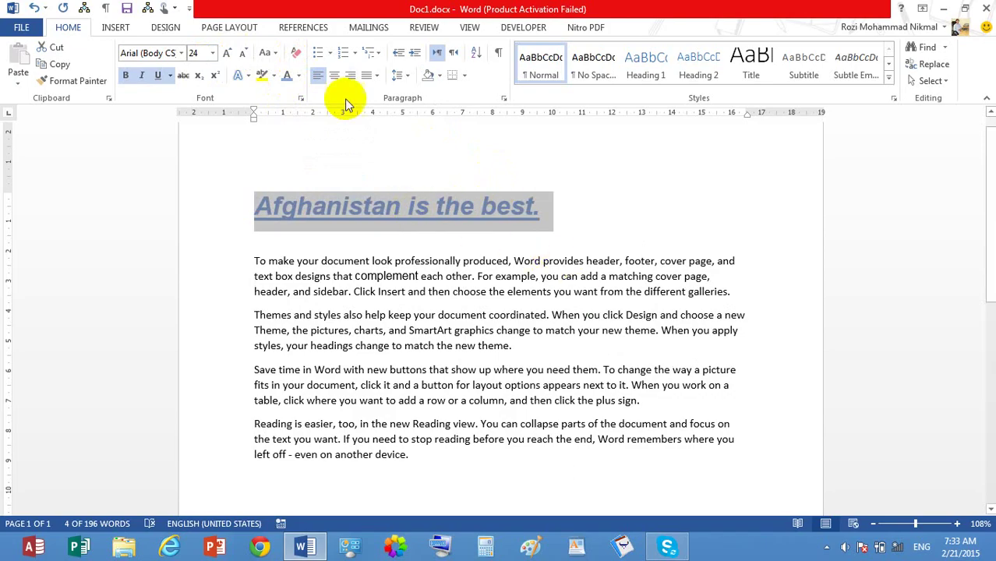
click(299, 76)
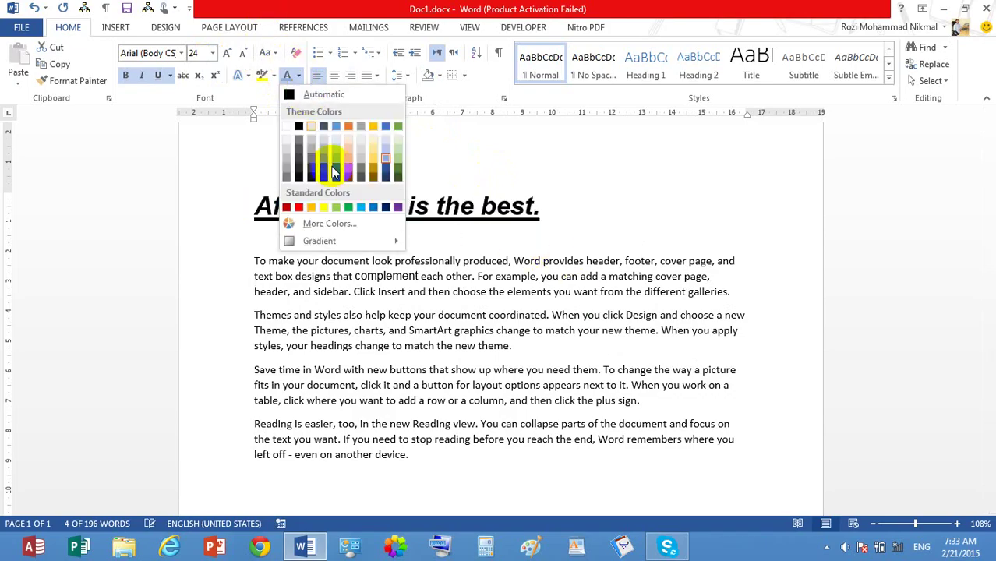
click(349, 208)
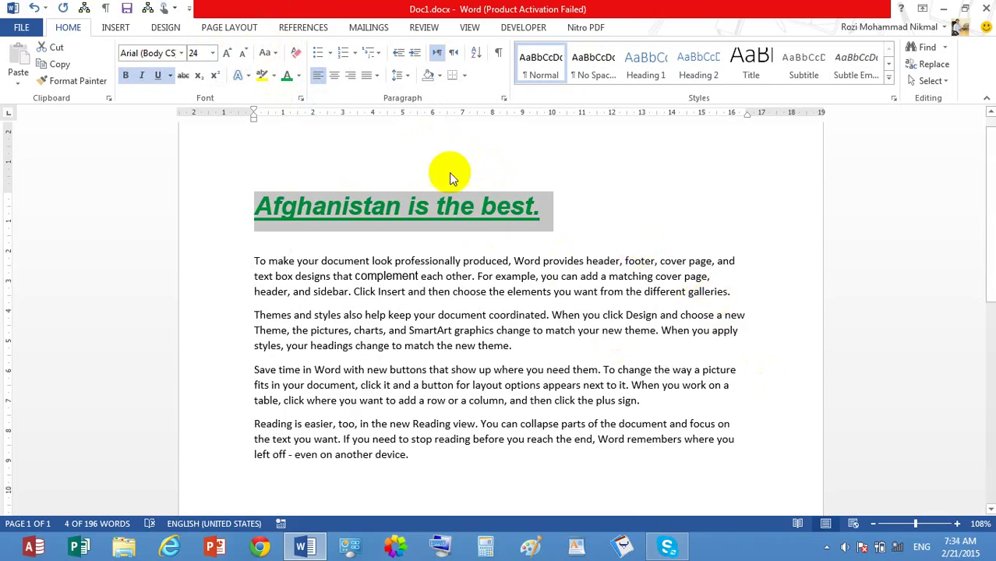
Step: Try a yellow highlight on the heading, then clear its font formatting
click(296, 53)
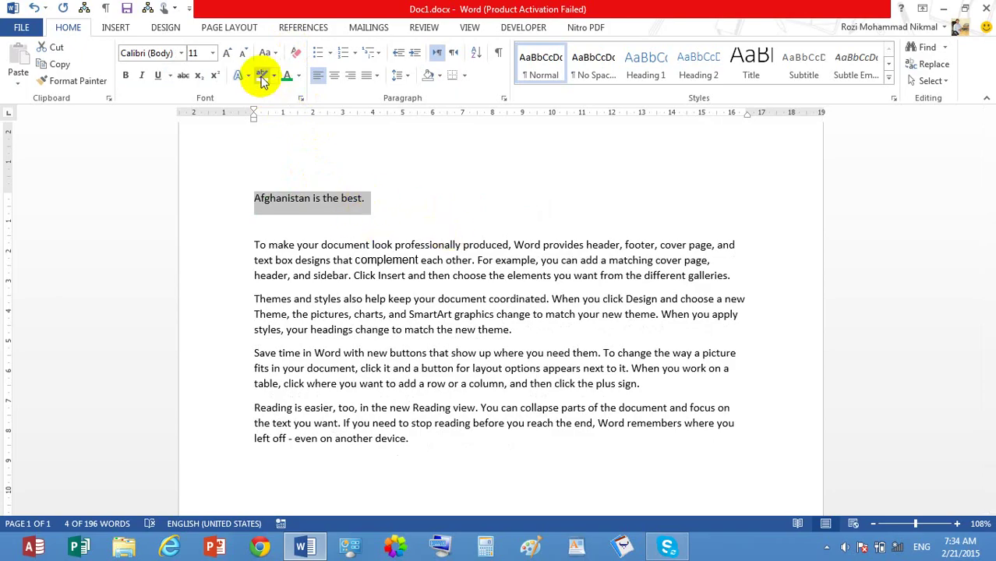
click(530, 78)
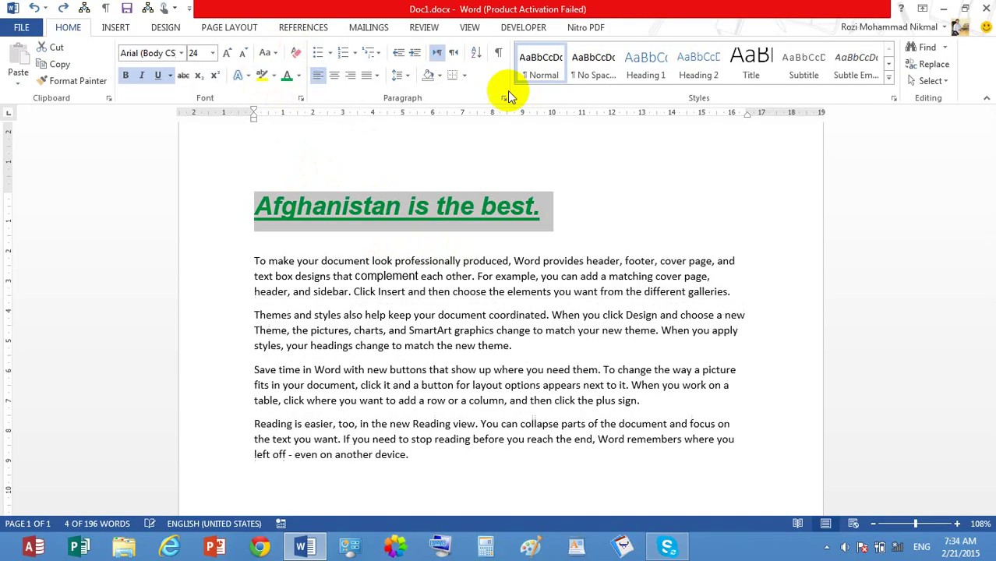
click(262, 74)
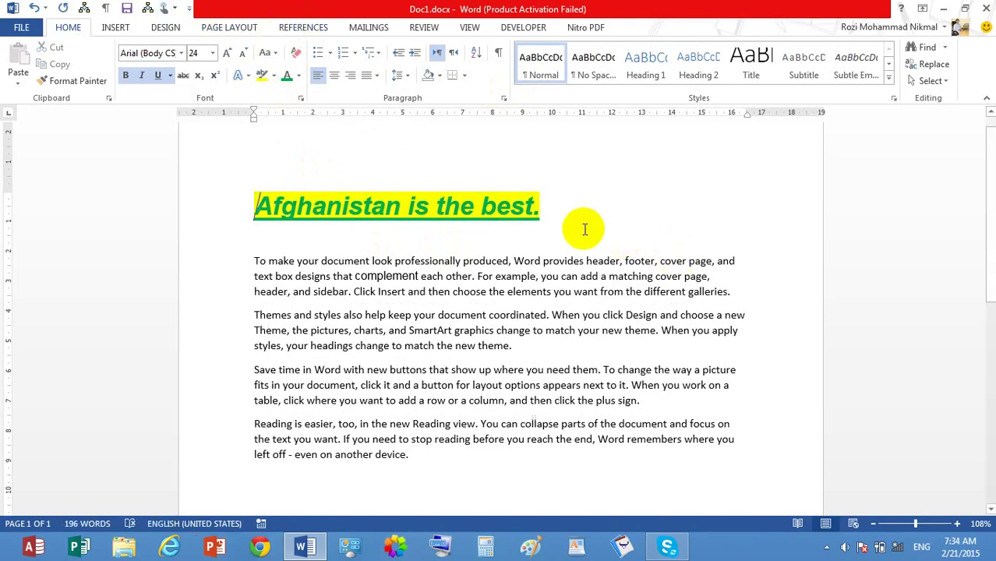
drag(577, 222, 150, 185)
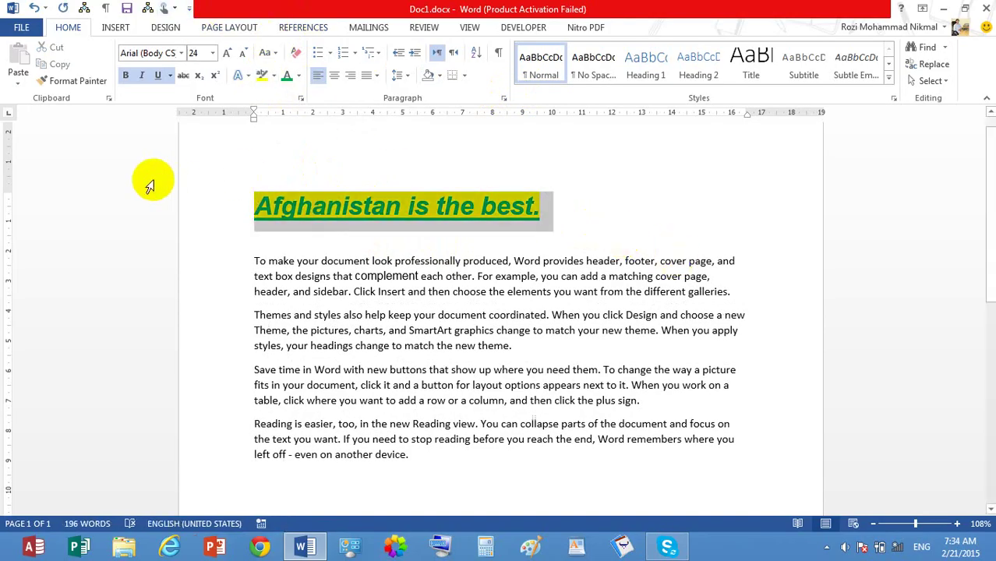
click(295, 52)
click(339, 199)
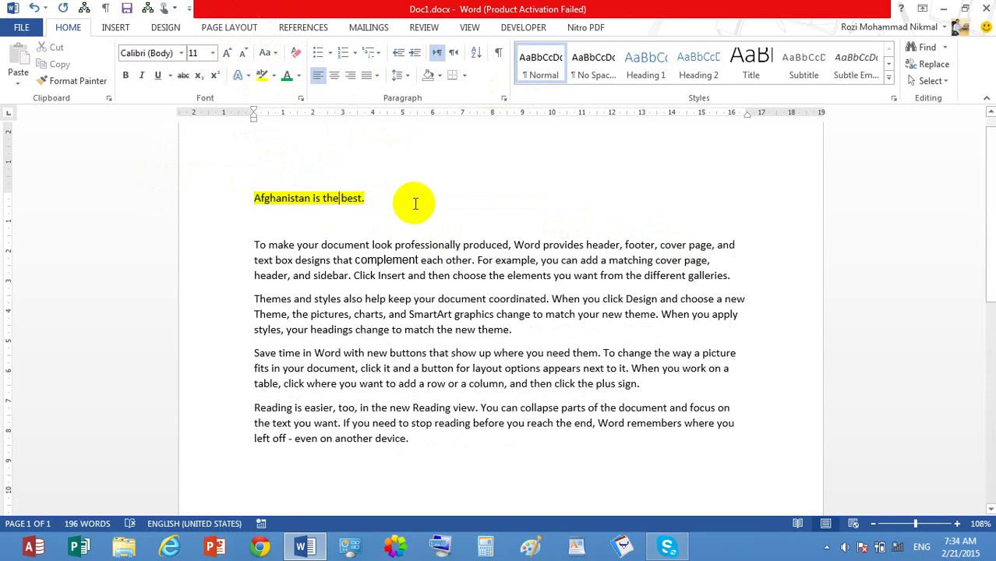
Step: Delete the empty line below the heading and remove its yellow highlight
click(420, 218)
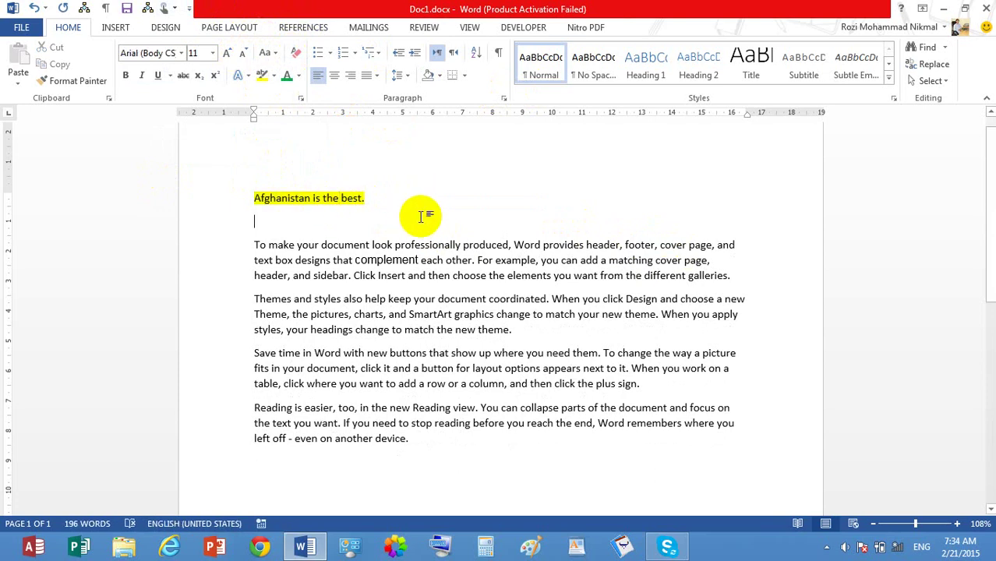
key(BackSpace)
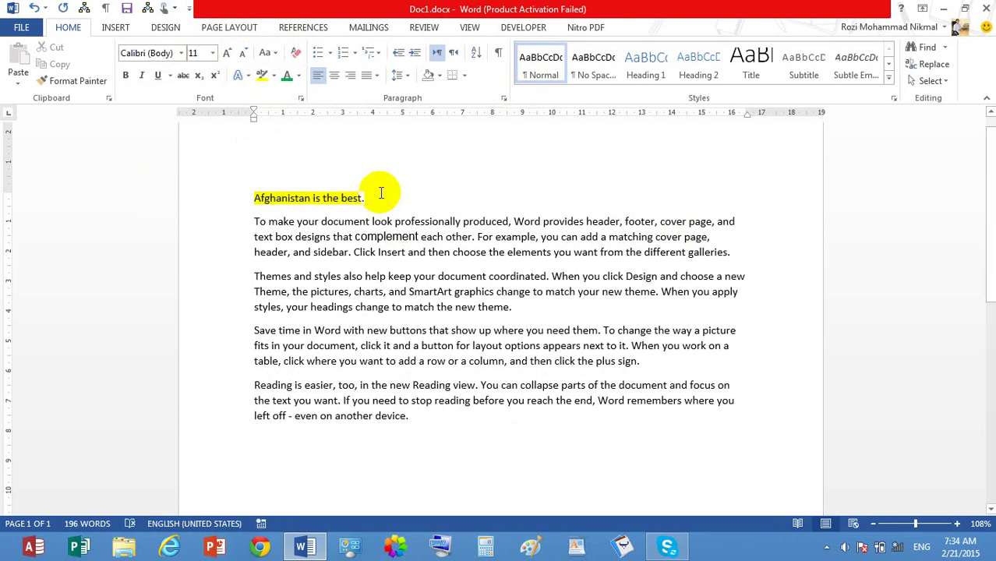
click(215, 202)
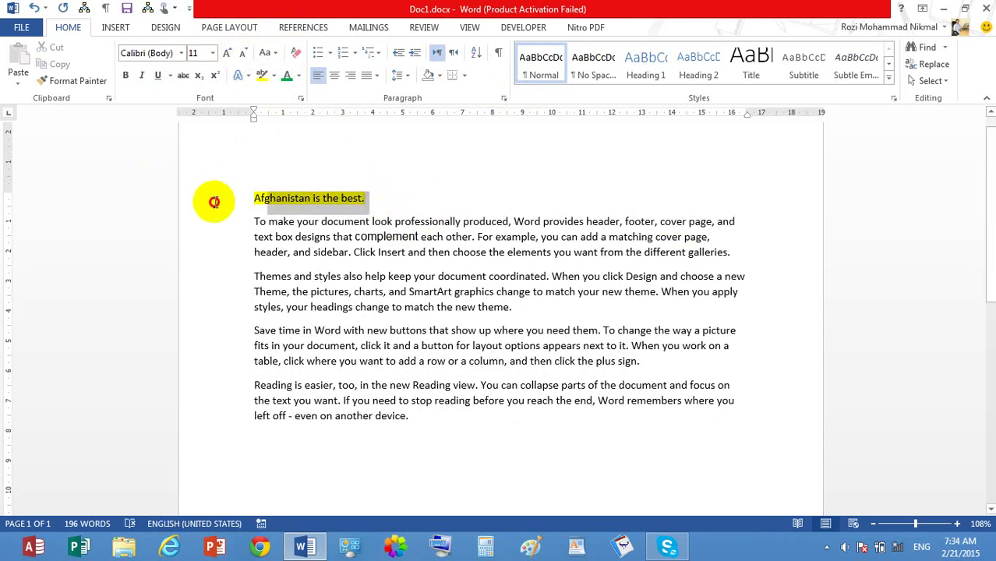
click(273, 76)
click(296, 159)
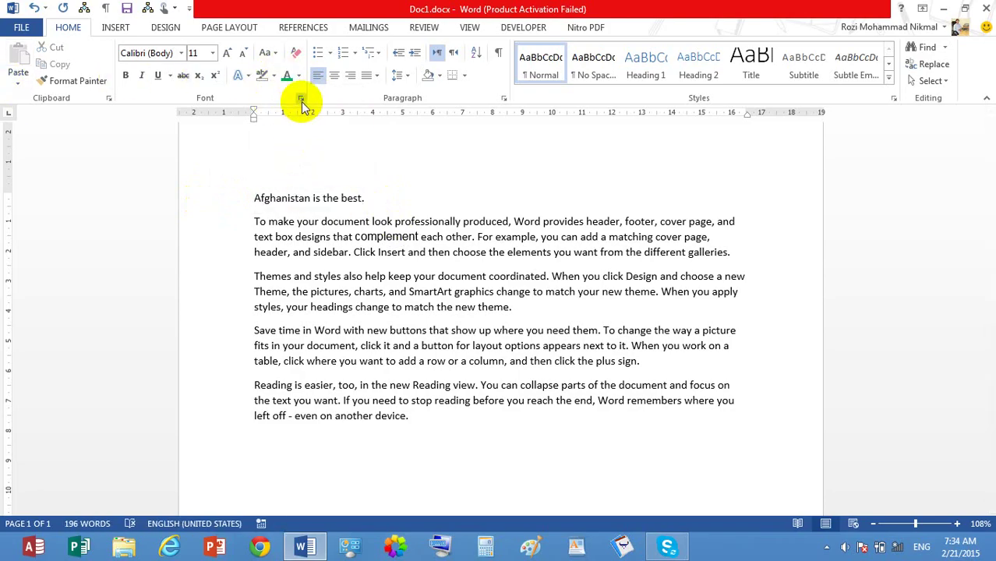
drag(379, 259, 359, 261)
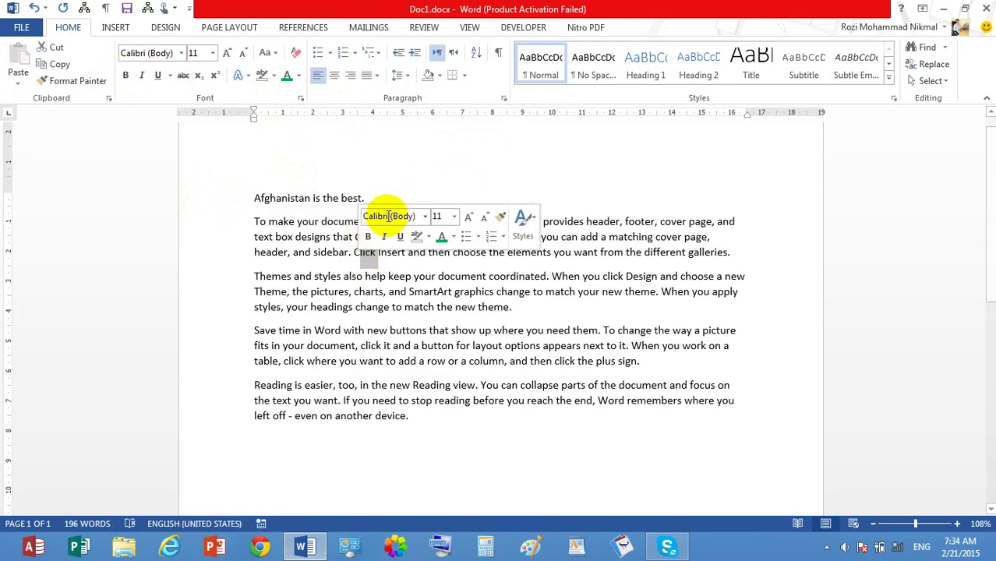
click(400, 197)
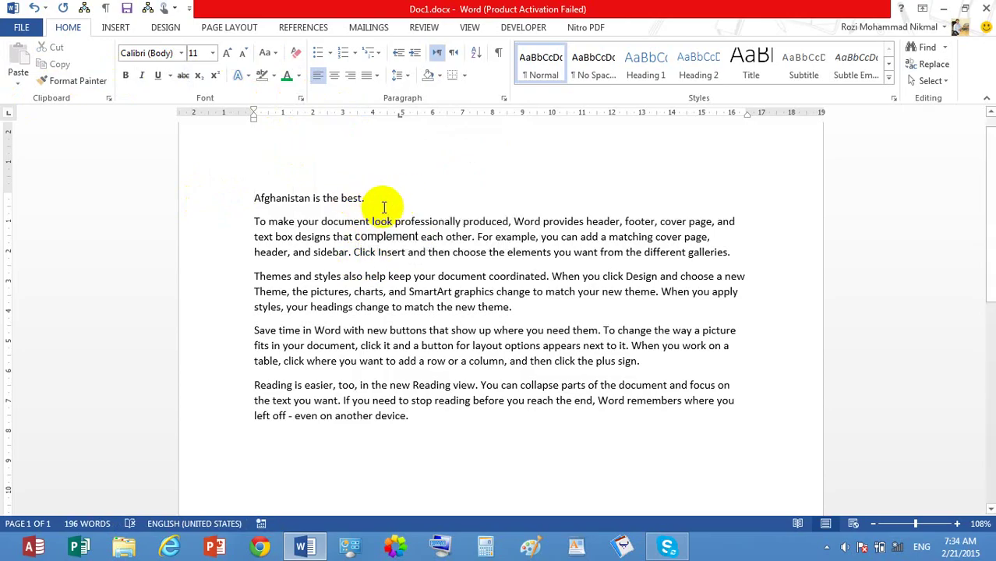
drag(376, 200, 251, 198)
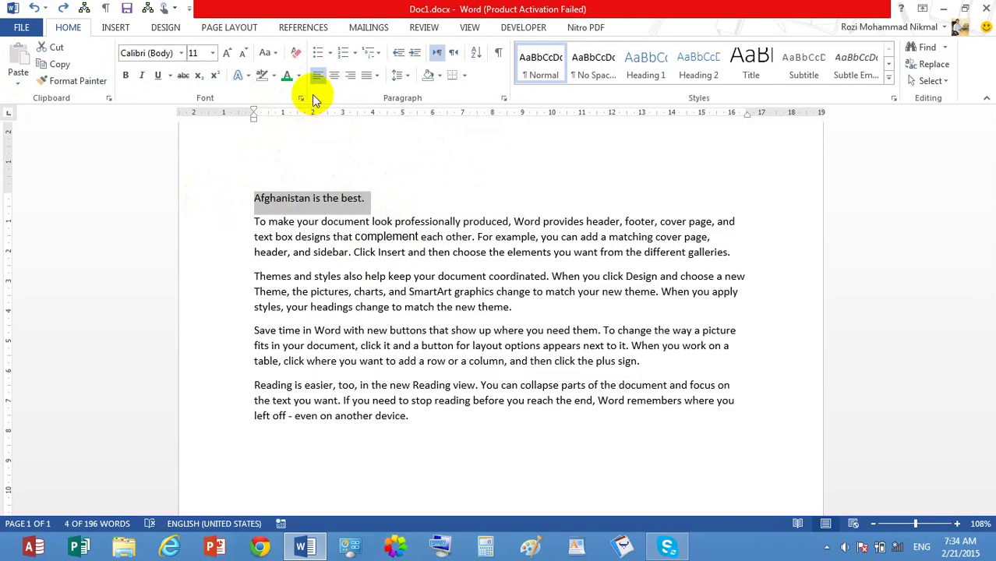
Step: Try MS Zuma Symbol with Regular, Italic and Bold styles, then revert the Latin font to +Body
click(300, 97)
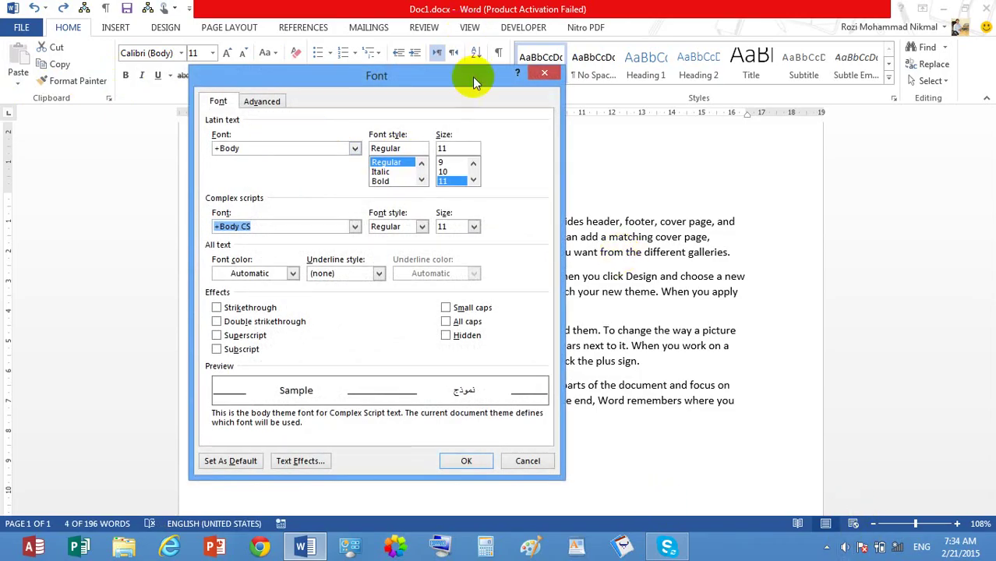
drag(472, 80, 460, 51)
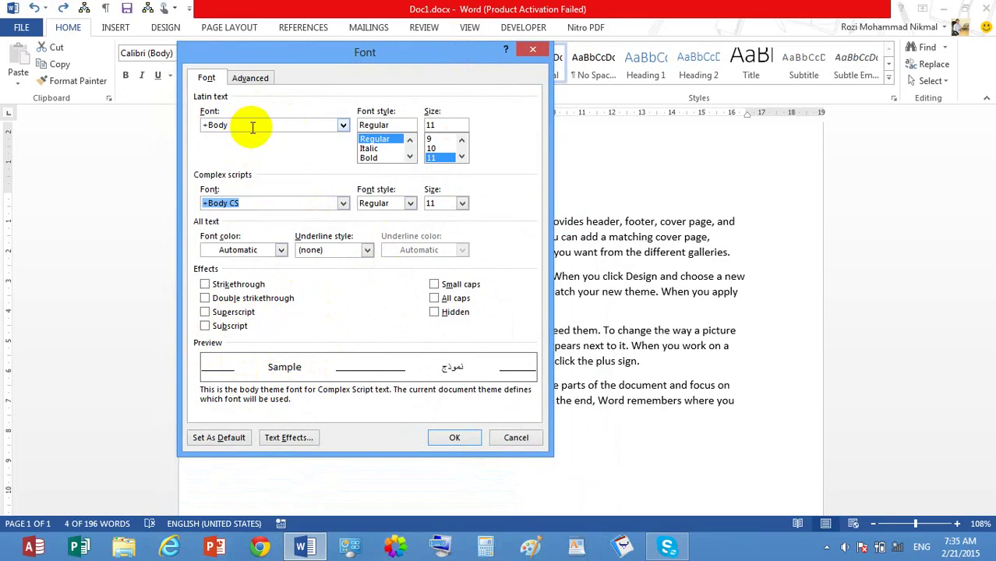
click(343, 127)
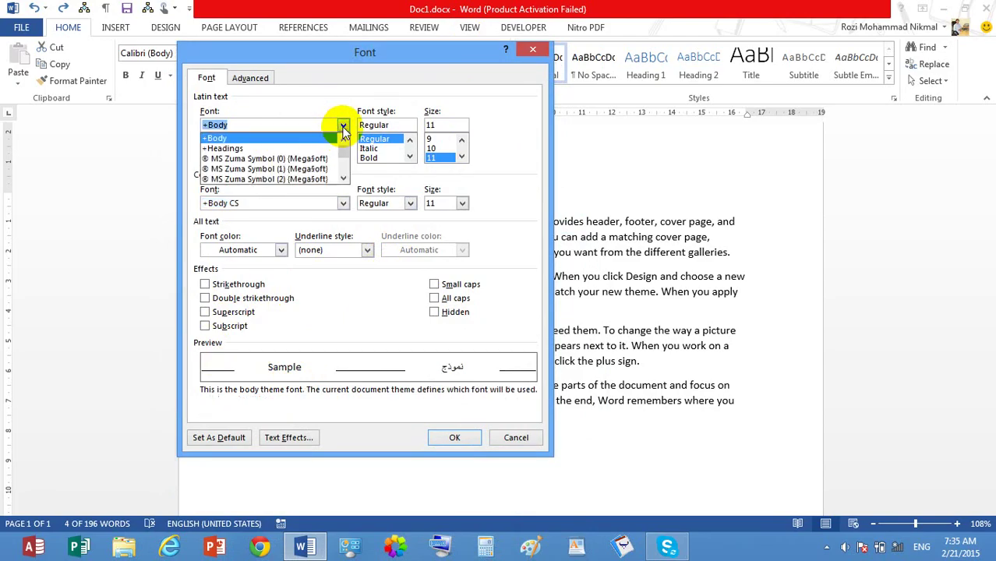
click(311, 160)
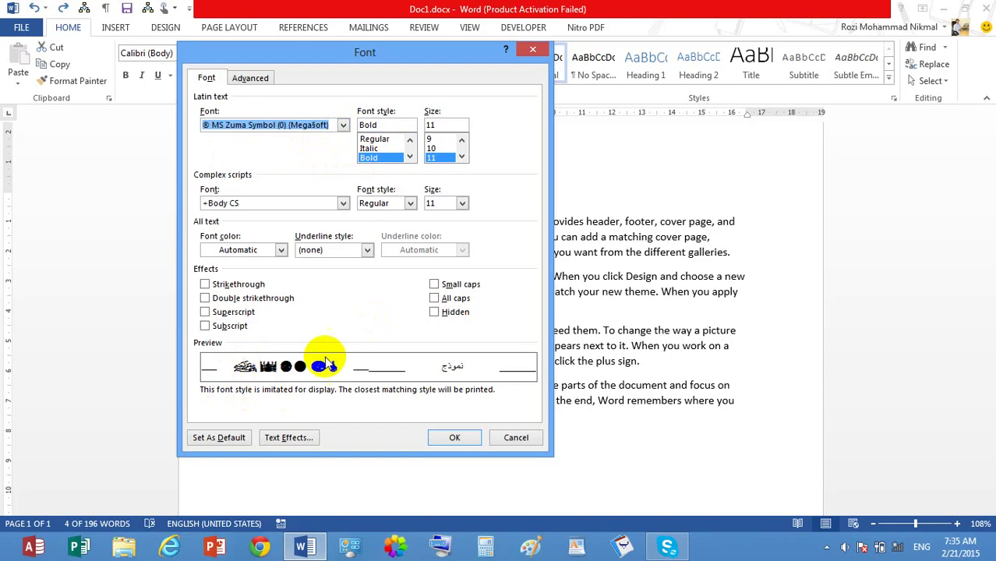
click(374, 139)
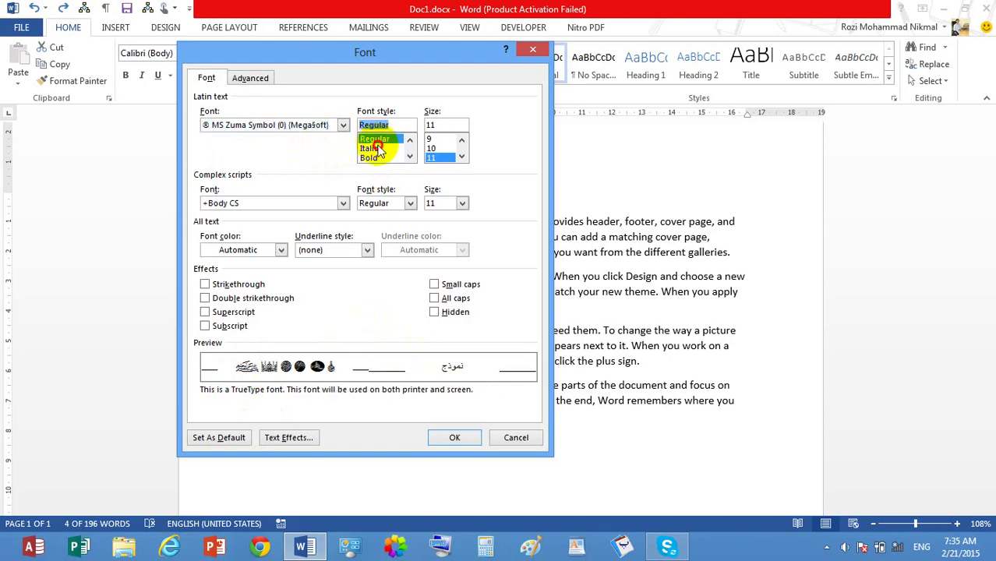
click(378, 149)
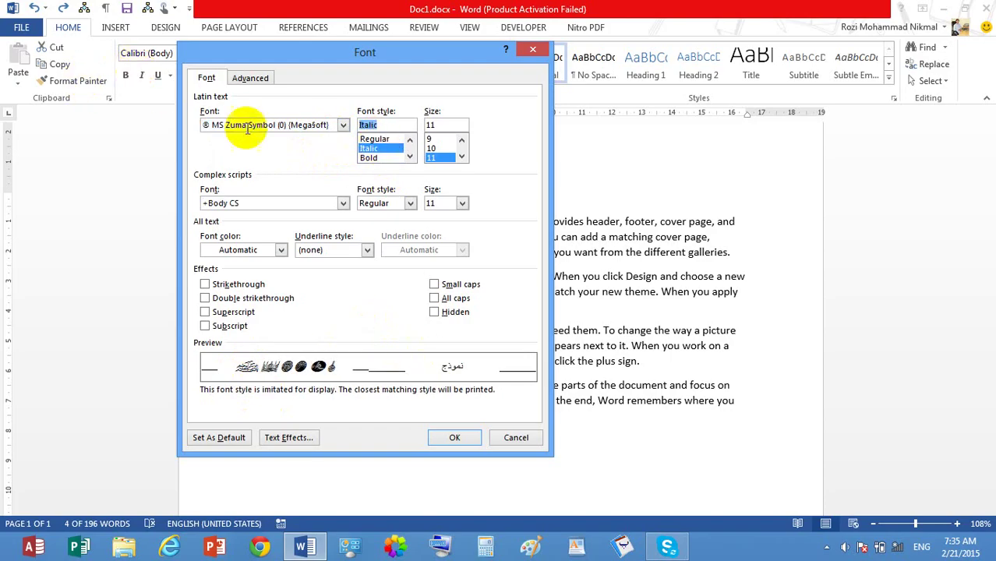
click(386, 158)
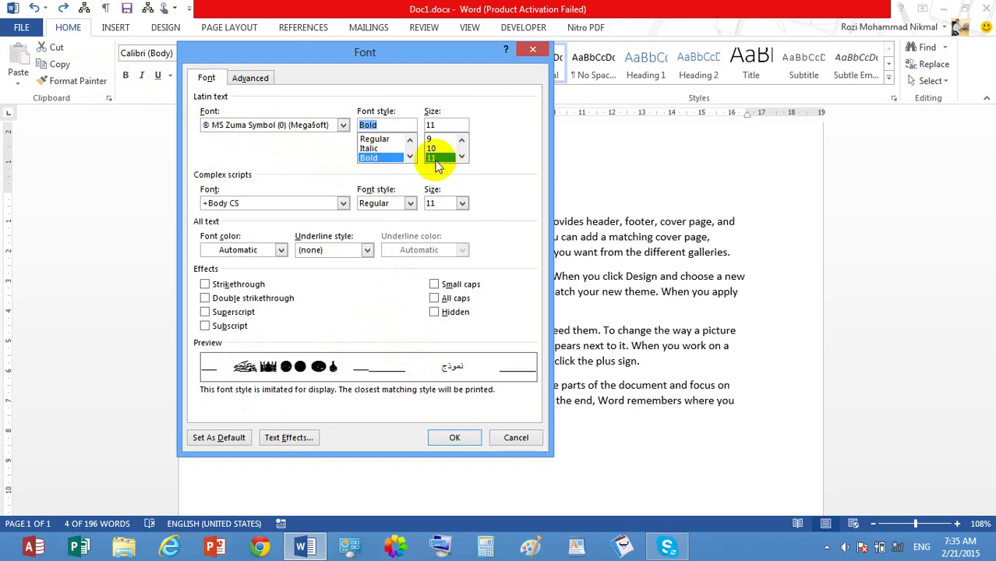
click(462, 158)
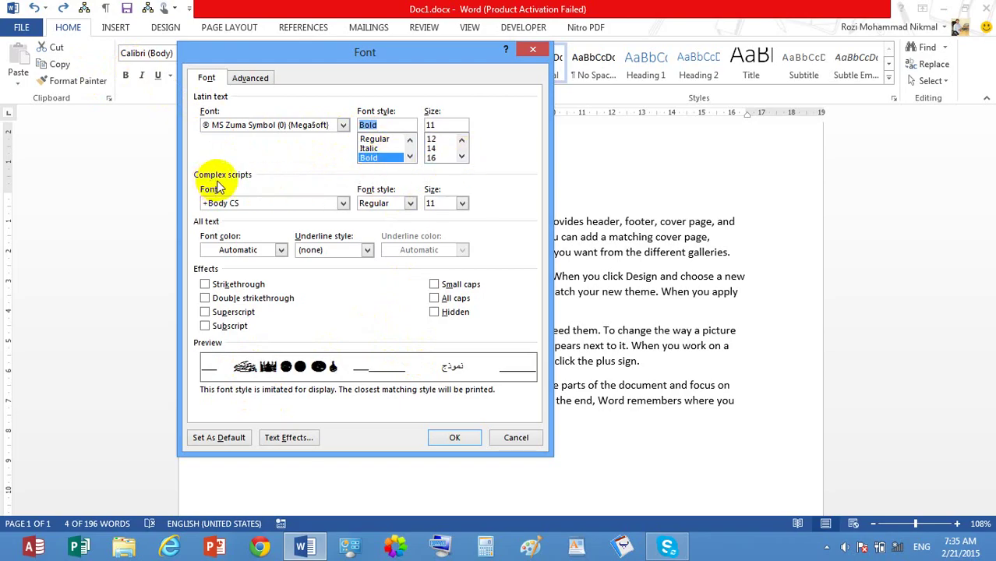
click(344, 125)
click(298, 140)
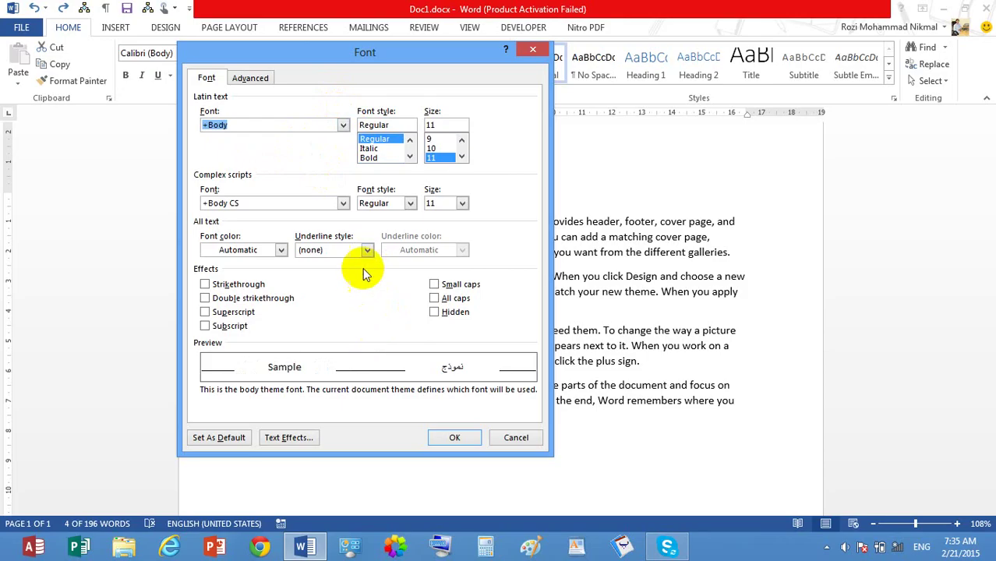
Step: Set the complex-script font to 2 Elham in Bold Italic
click(343, 204)
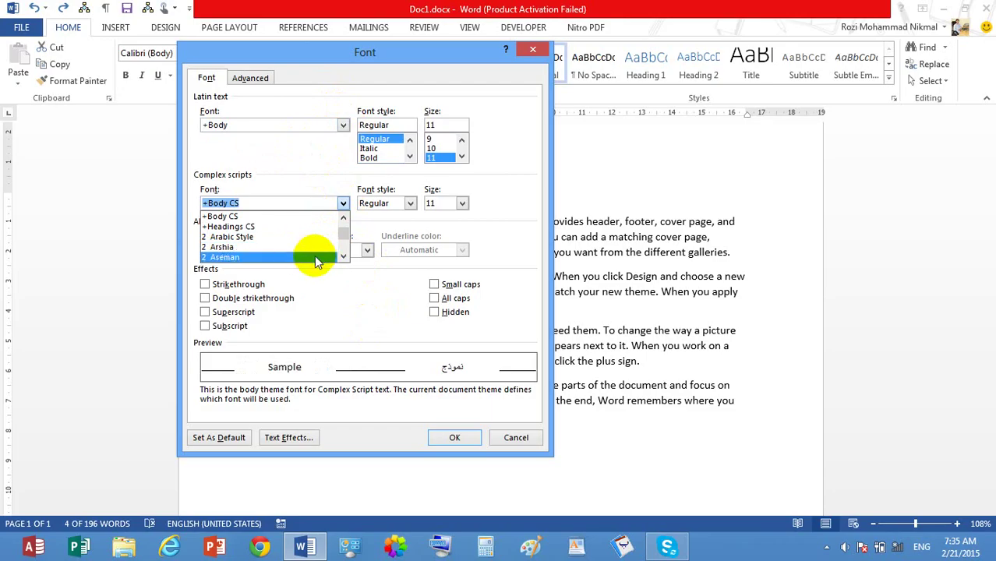
click(343, 256)
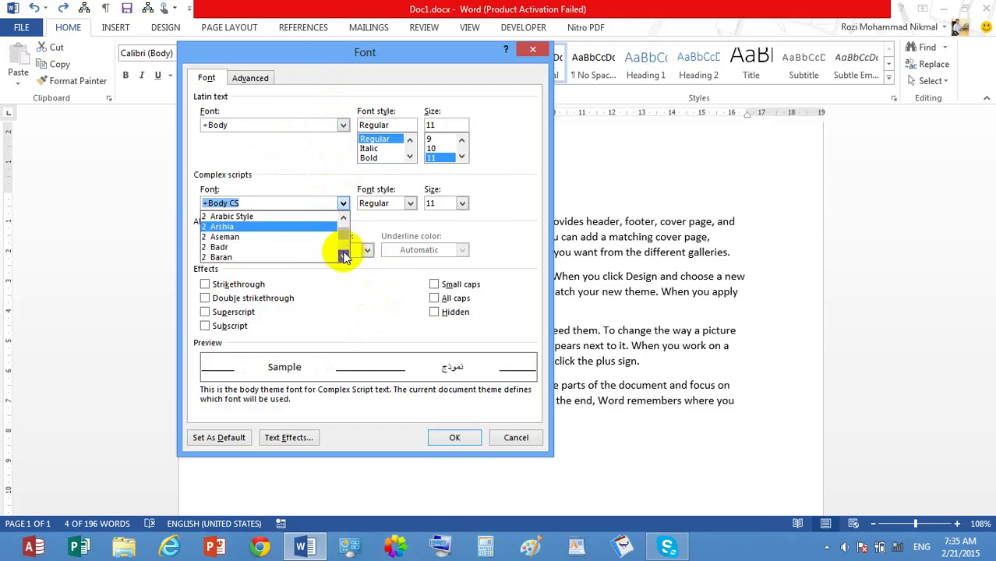
click(343, 257)
click(343, 256)
click(343, 257)
click(343, 257)
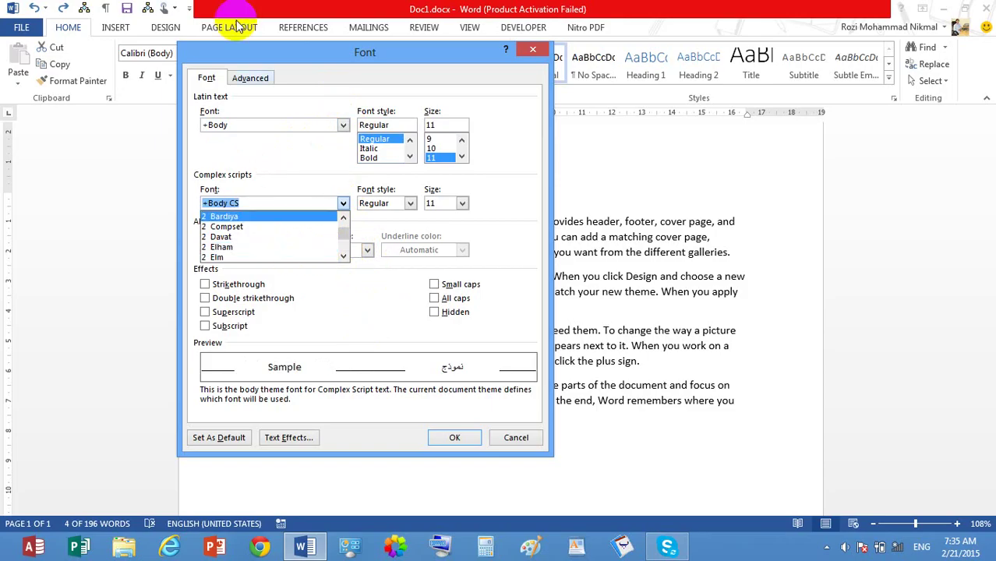
click(226, 247)
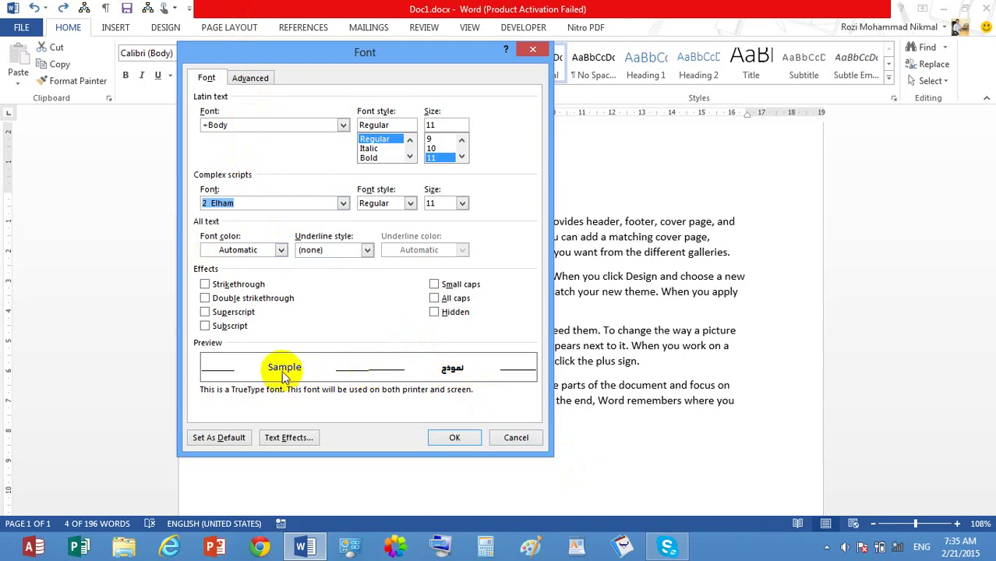
click(409, 204)
click(381, 226)
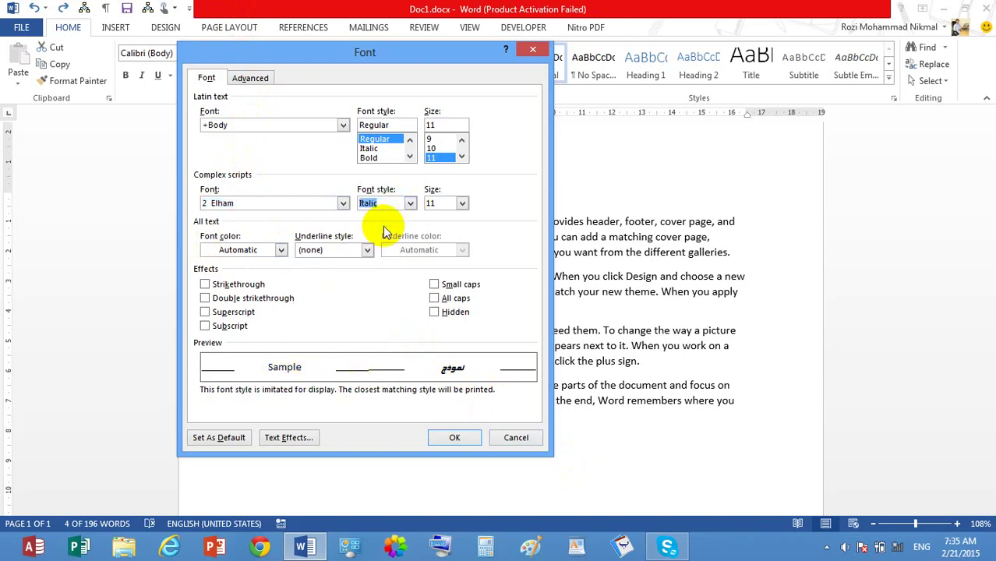
click(409, 203)
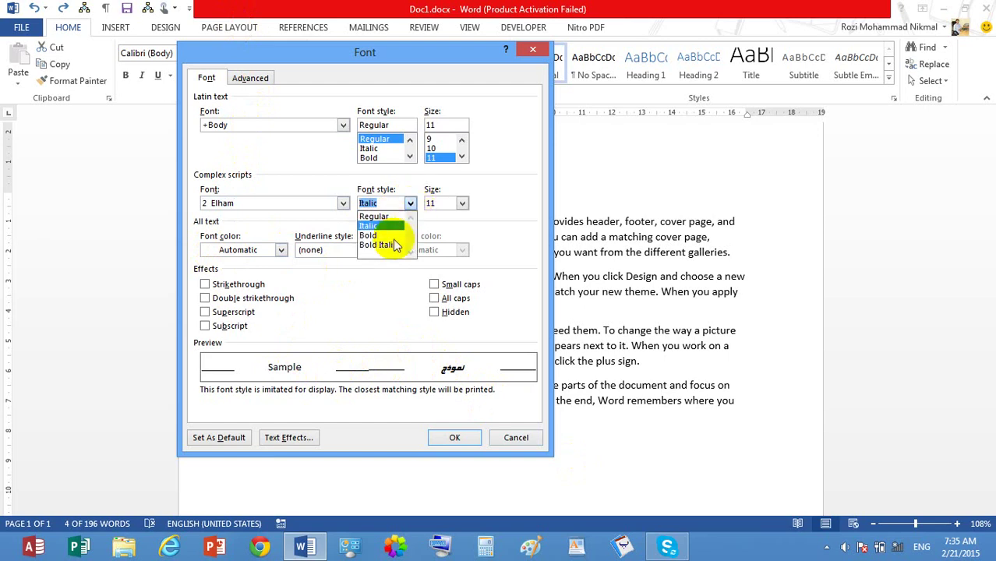
click(393, 237)
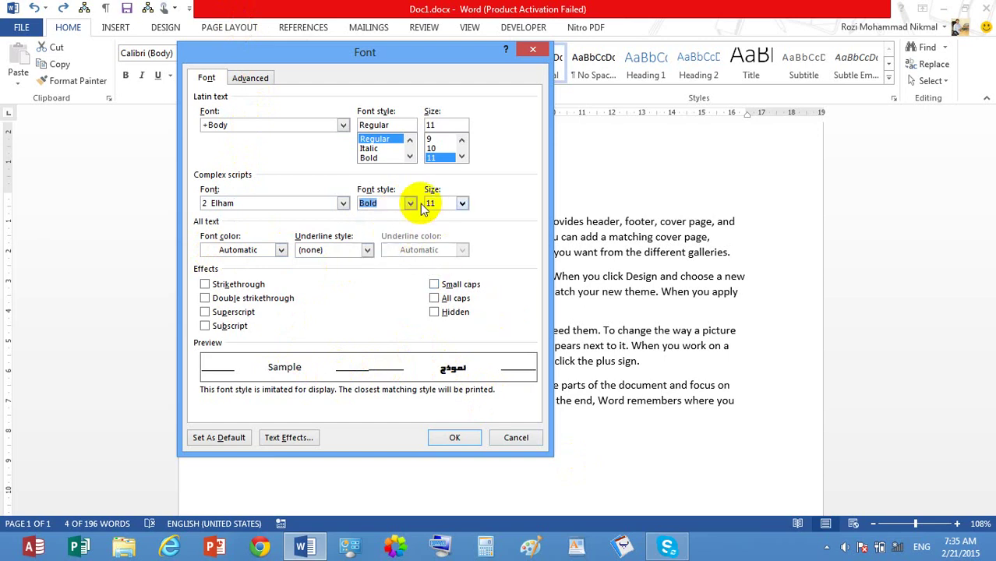
click(409, 203)
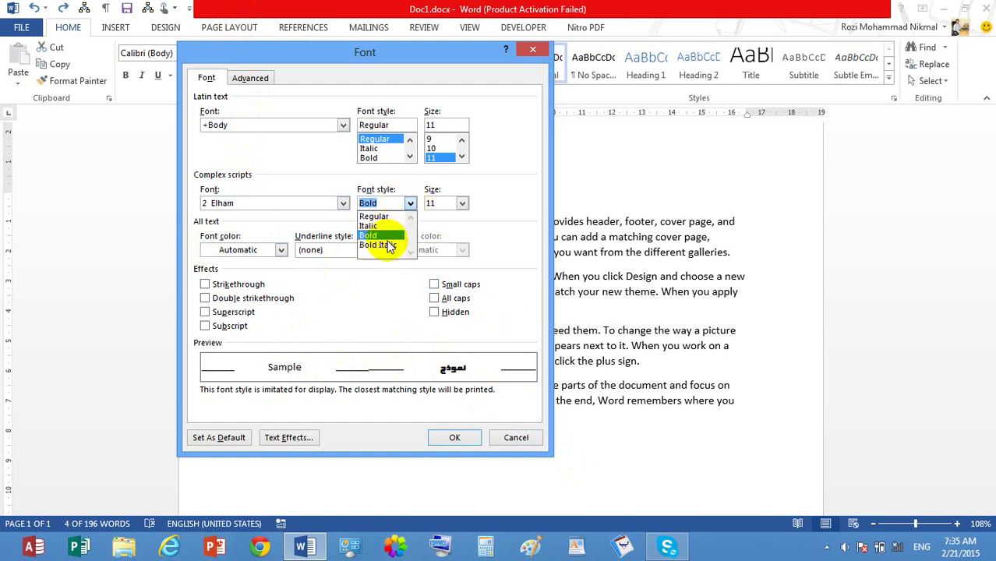
click(390, 245)
Step: Set the complex-script size to 26 and the font colour to blue
click(461, 203)
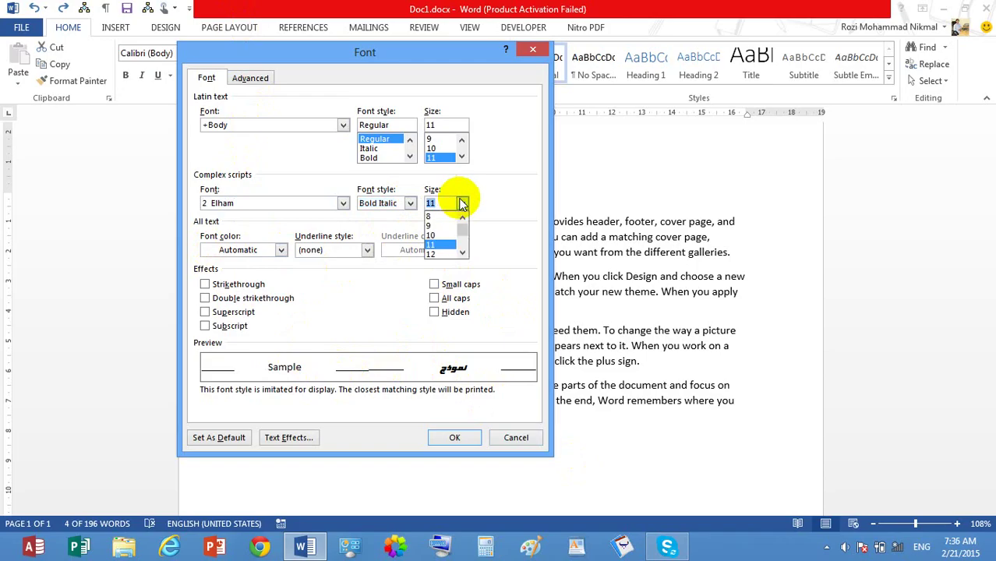
click(465, 249)
click(466, 249)
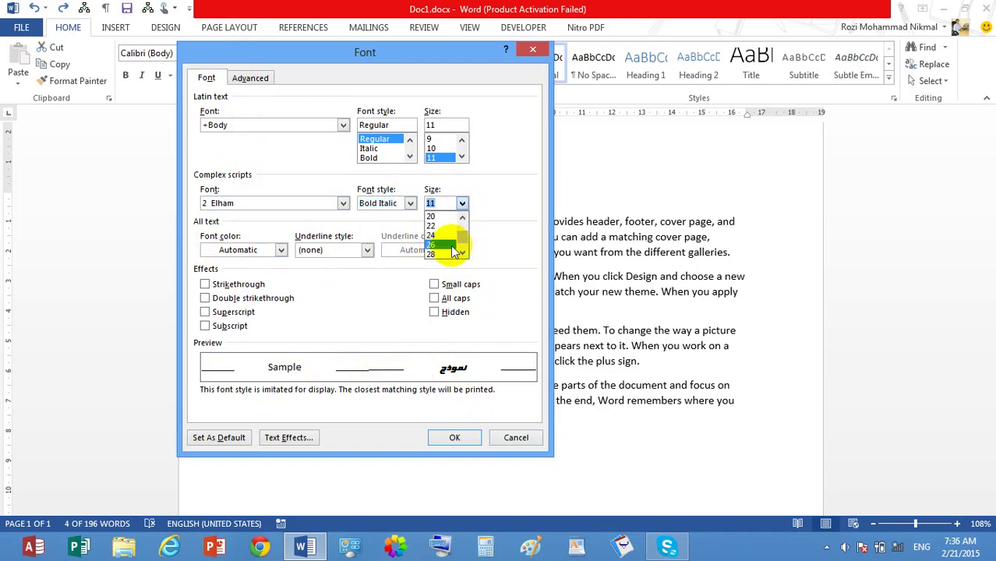
click(449, 247)
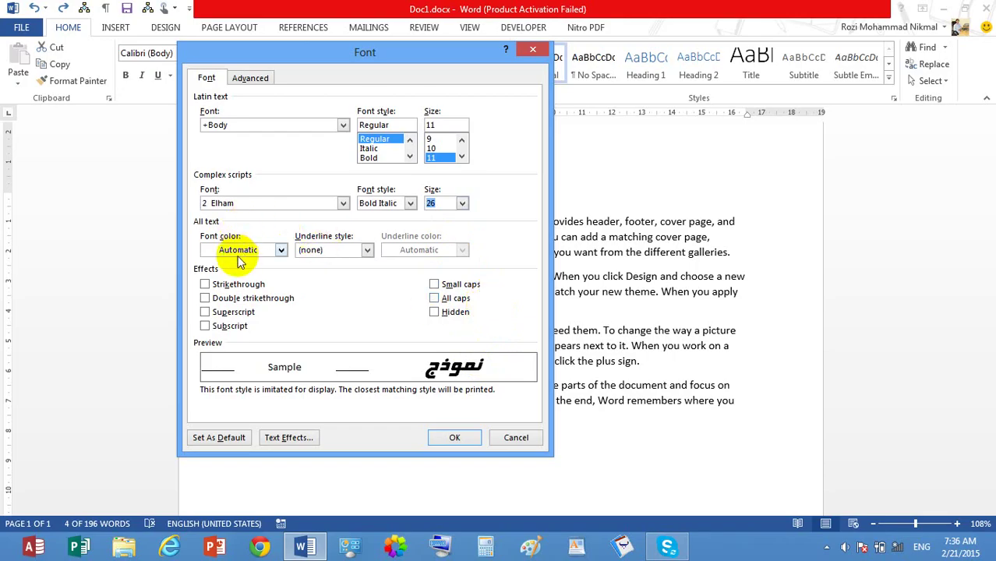
click(282, 250)
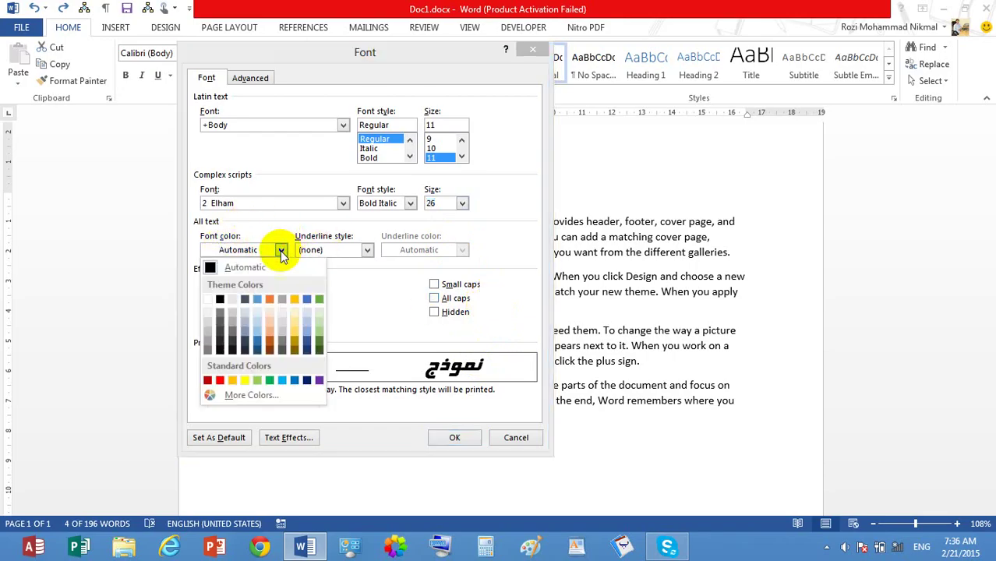
click(262, 343)
drag(273, 53, 508, 57)
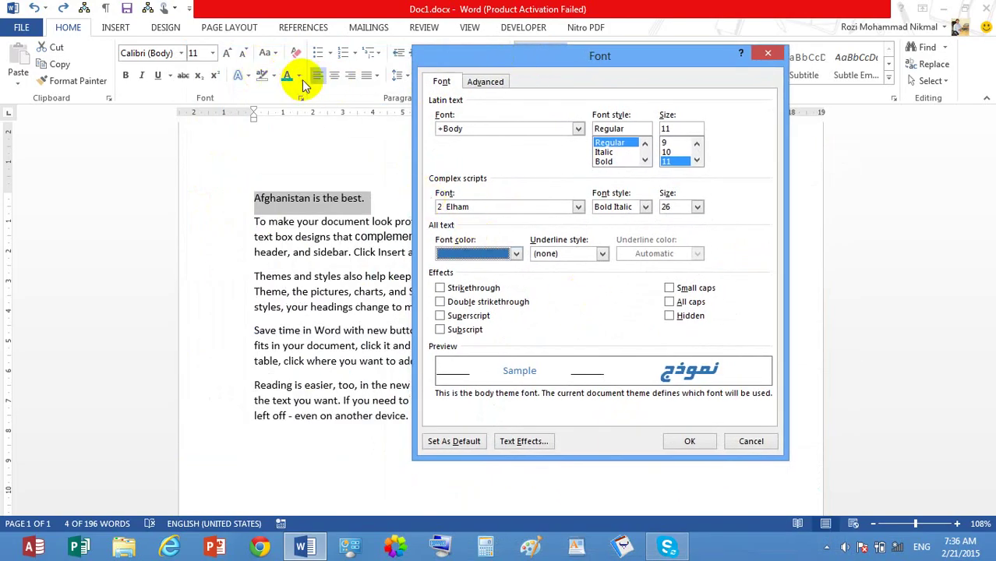
Step: Give the line a single solid underline in green
click(601, 254)
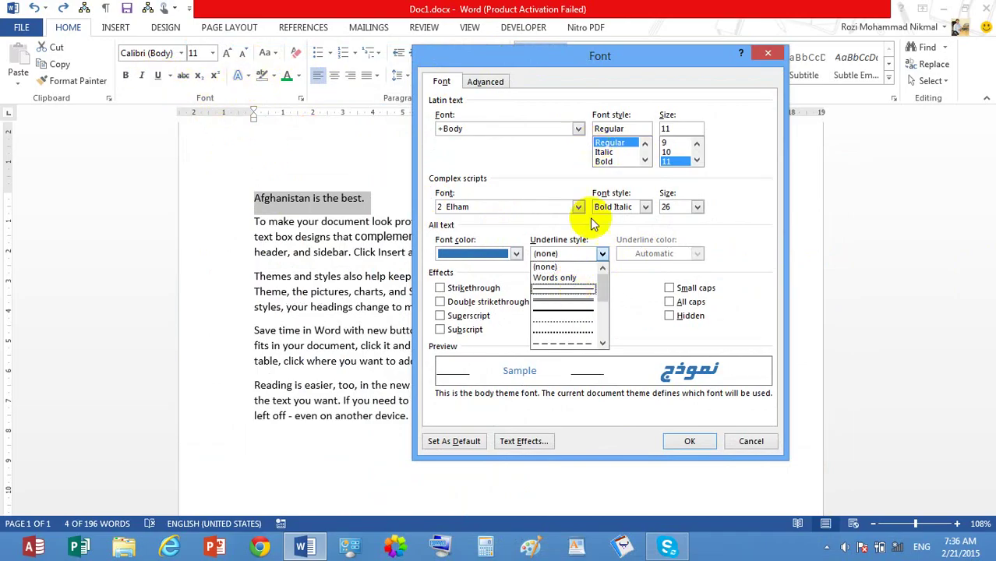
click(578, 310)
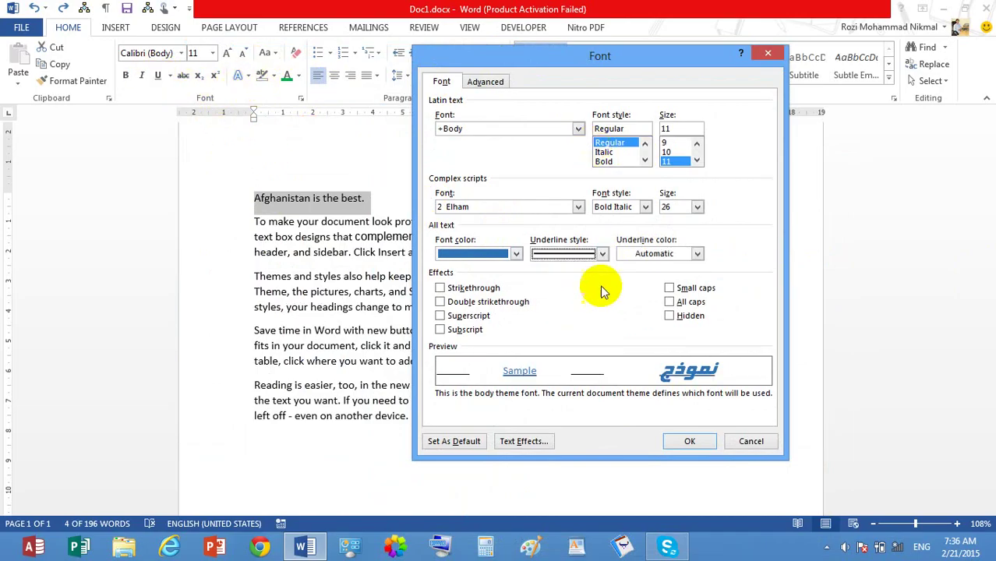
click(696, 253)
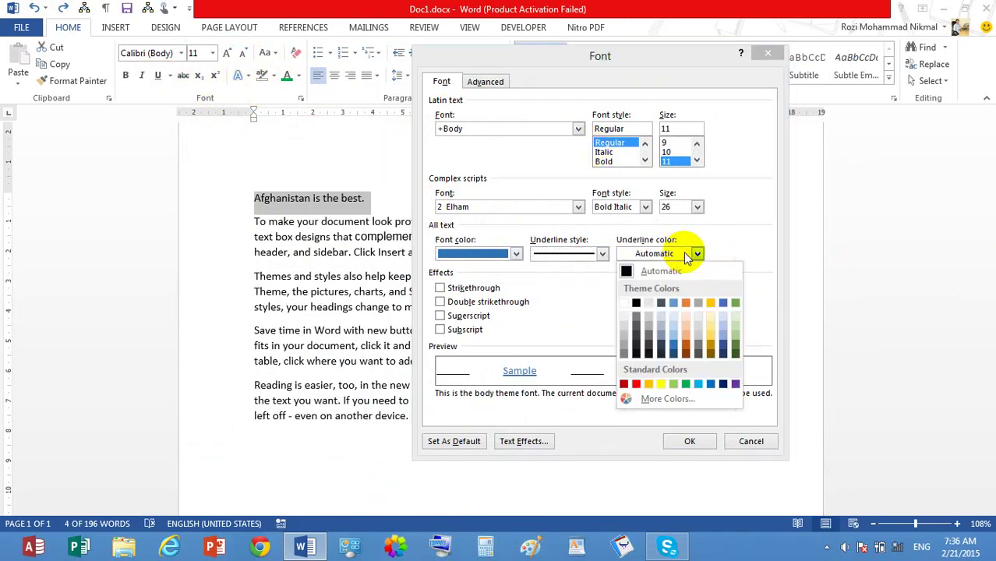
click(683, 383)
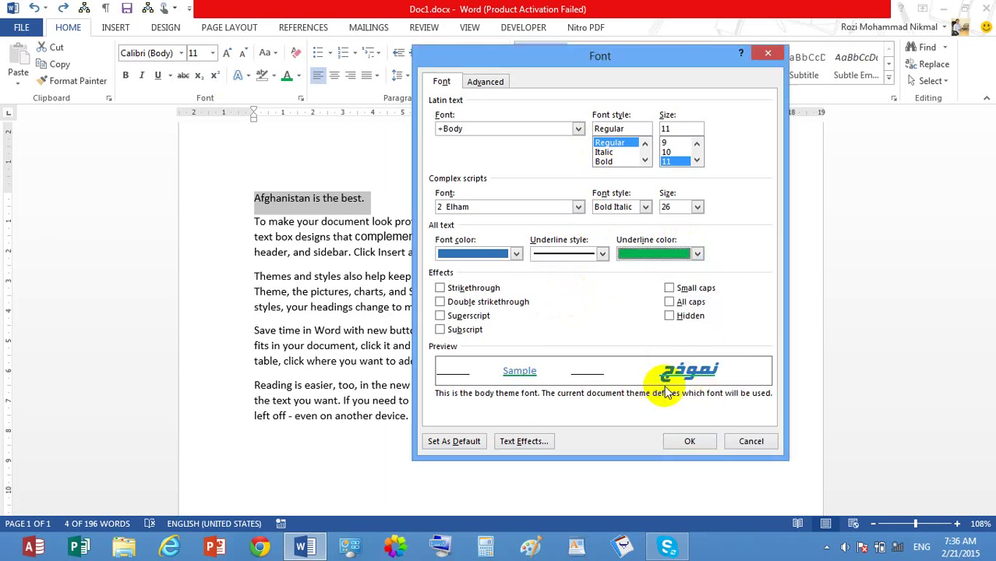
Step: Test double strikethrough, superscript and subscript, then apply the font changes
click(479, 303)
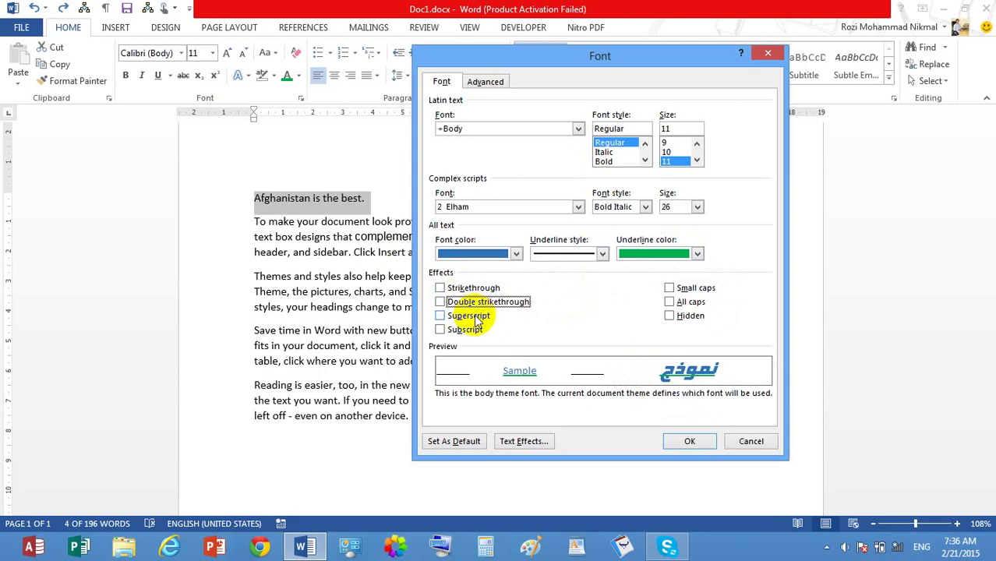
click(478, 319)
click(476, 320)
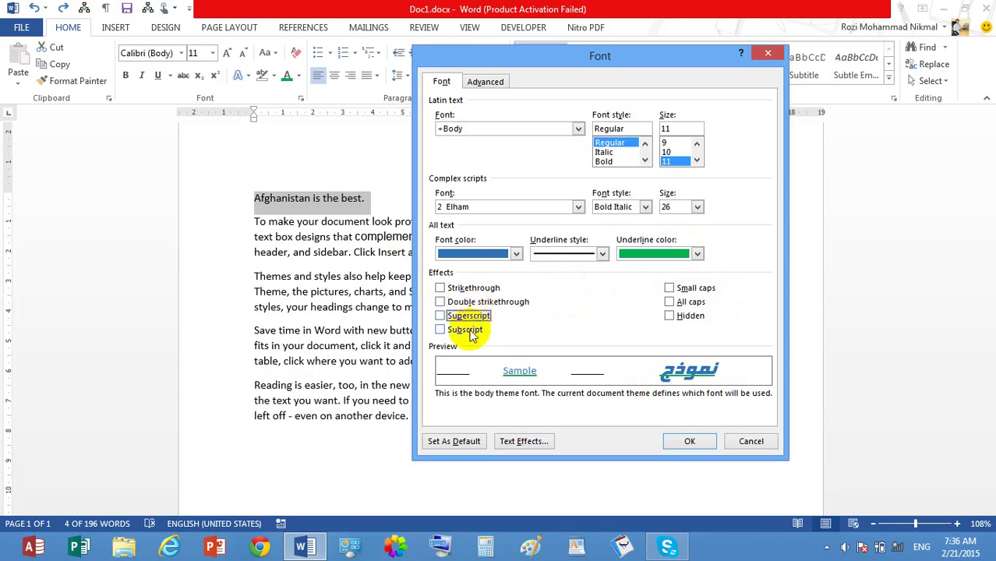
click(471, 331)
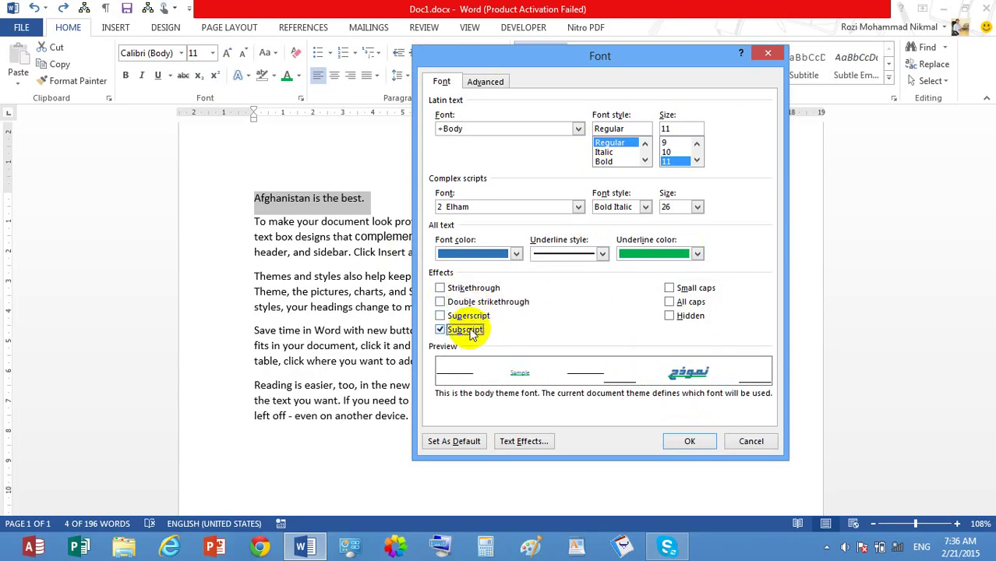
click(471, 332)
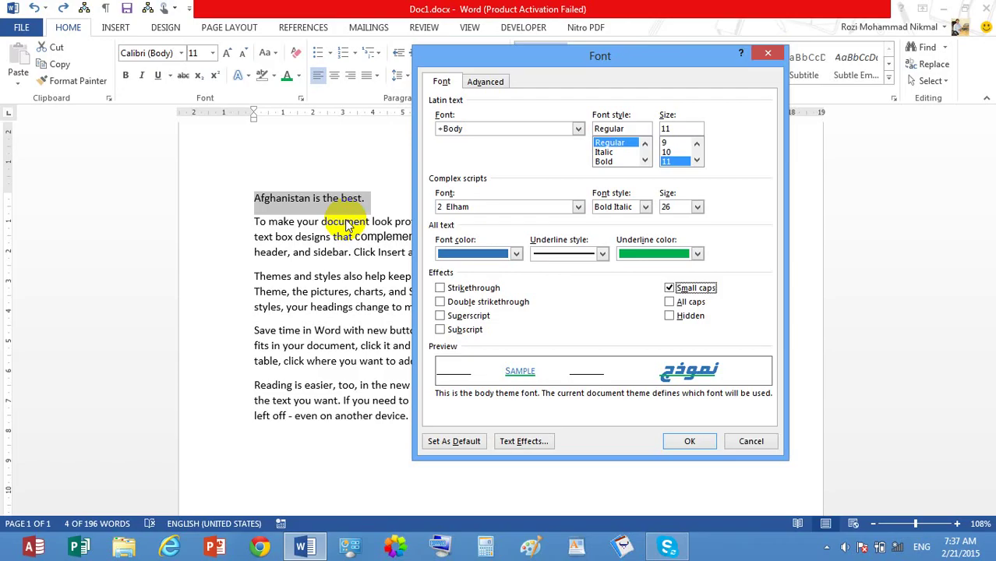
click(696, 442)
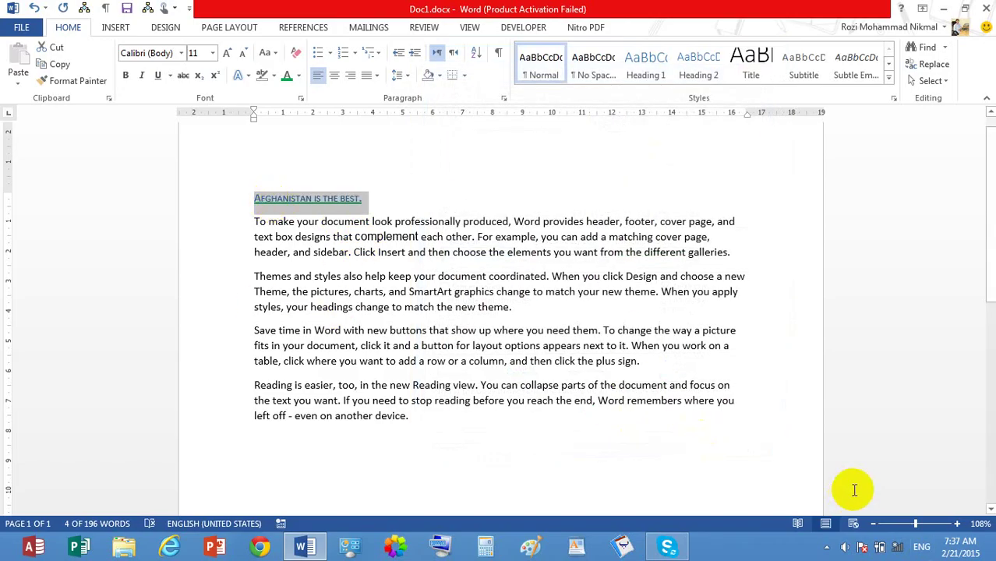
Step: Zoom to 332% and turn off small caps on the heading
drag(920, 524, 937, 524)
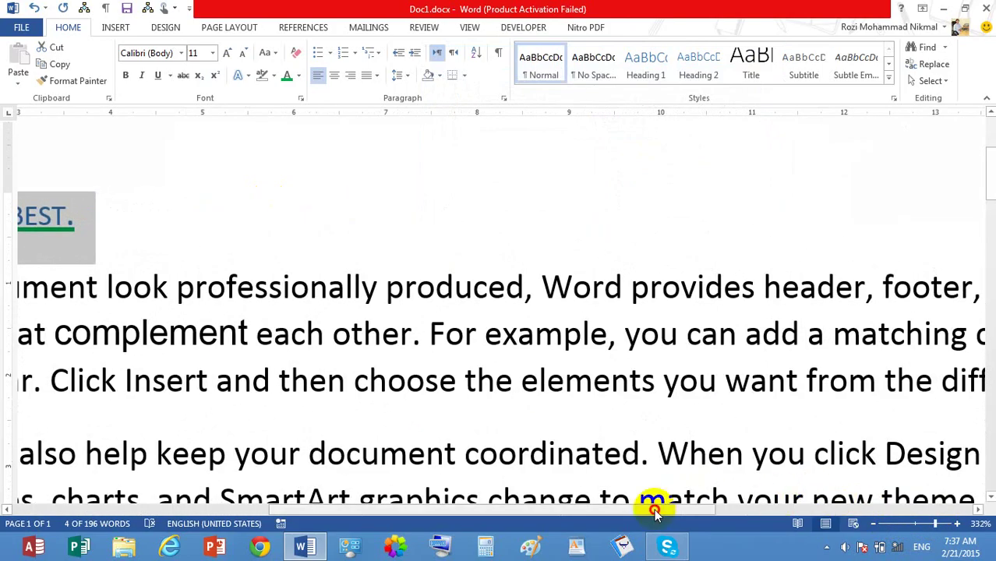
drag(651, 509, 456, 502)
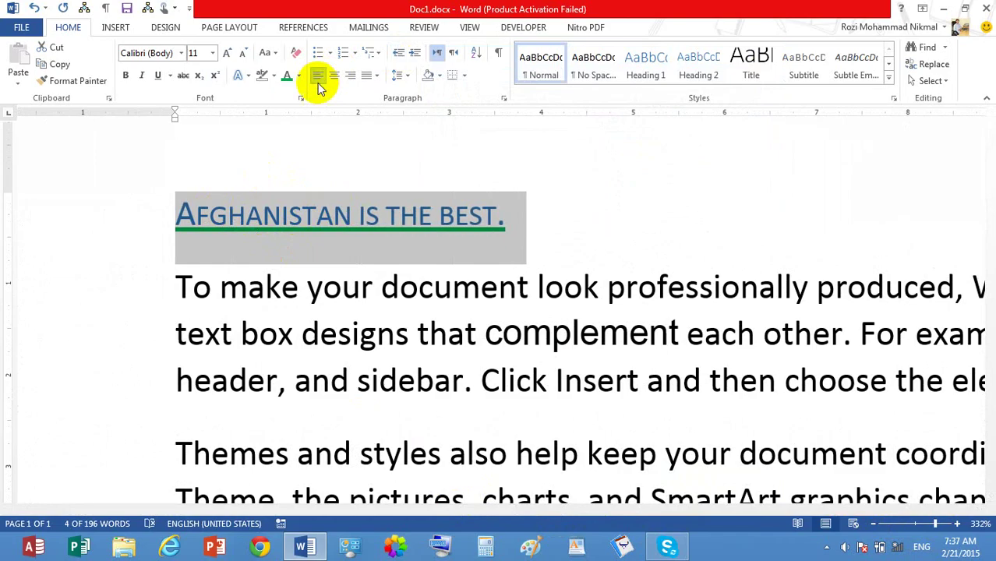
click(298, 98)
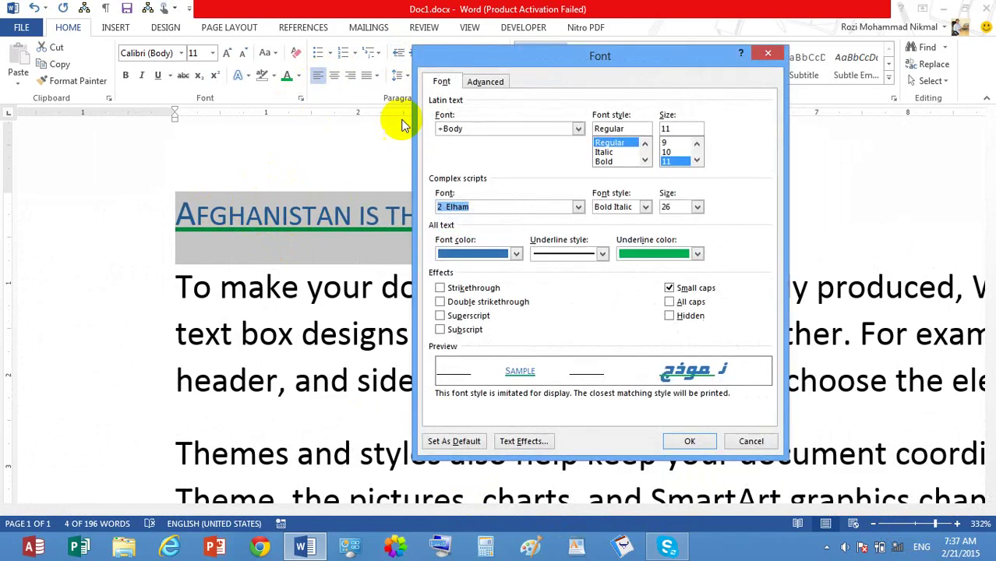
click(675, 289)
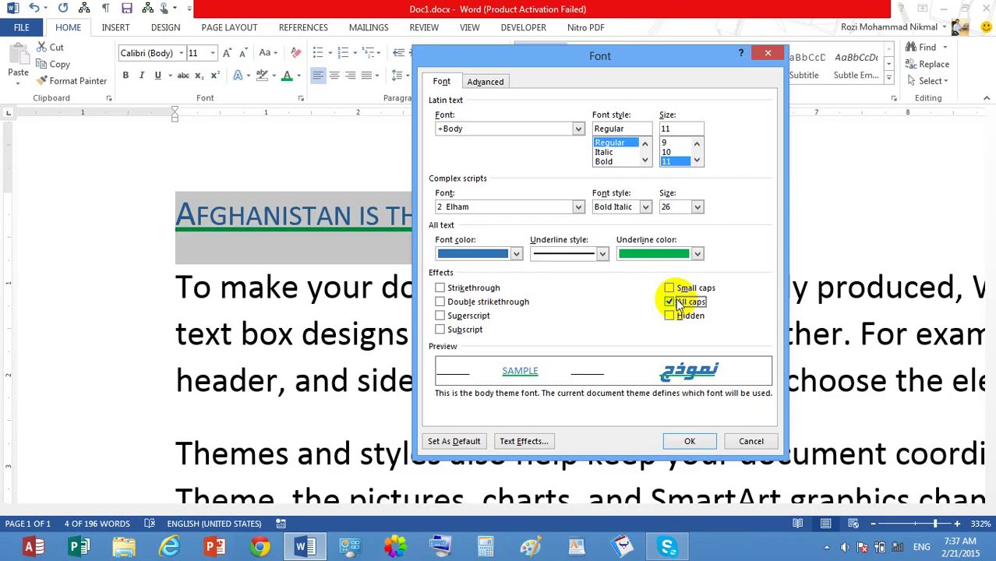
click(690, 441)
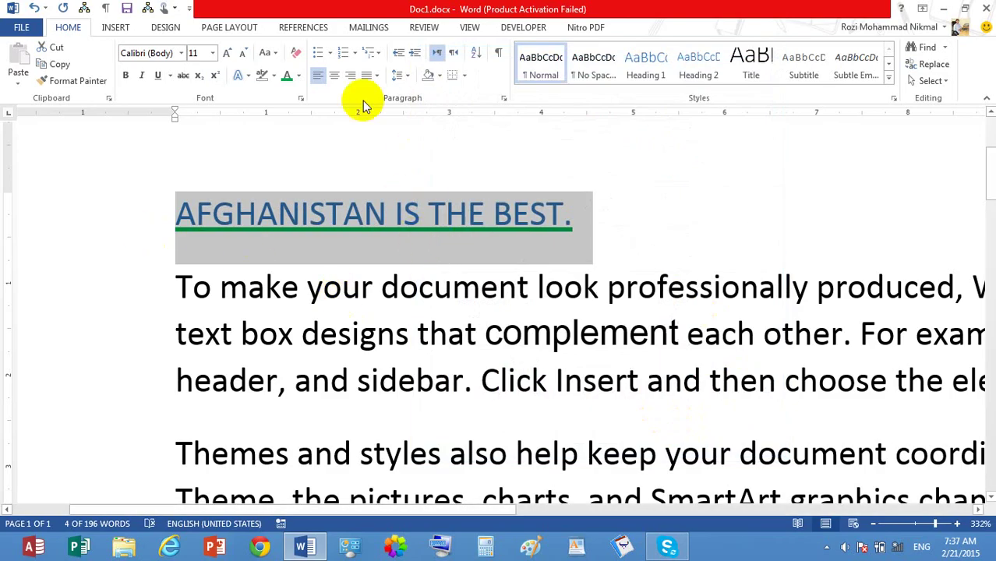
Step: Apply UPPERCASE to the heading from Change Case, then select the whole document
click(272, 50)
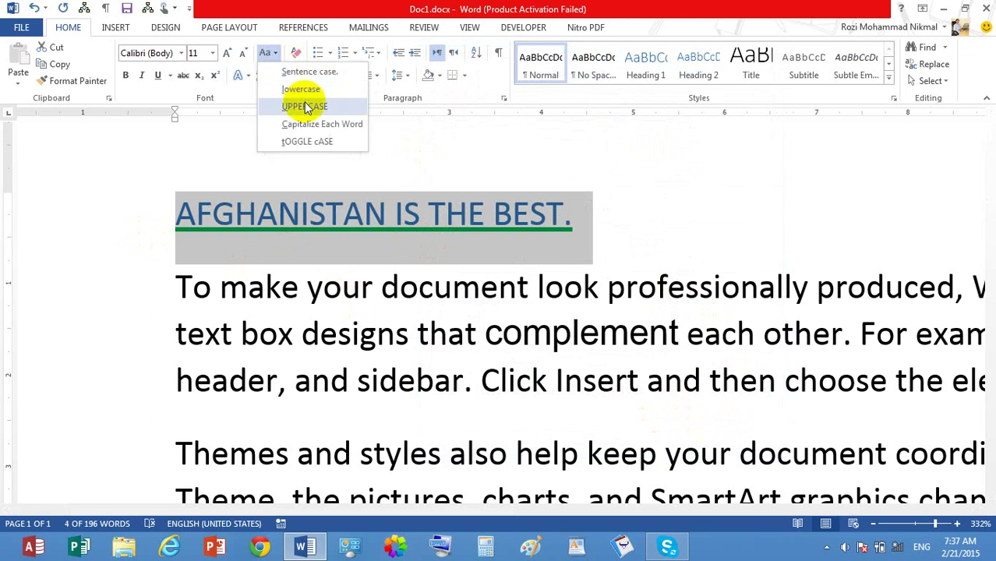
click(304, 106)
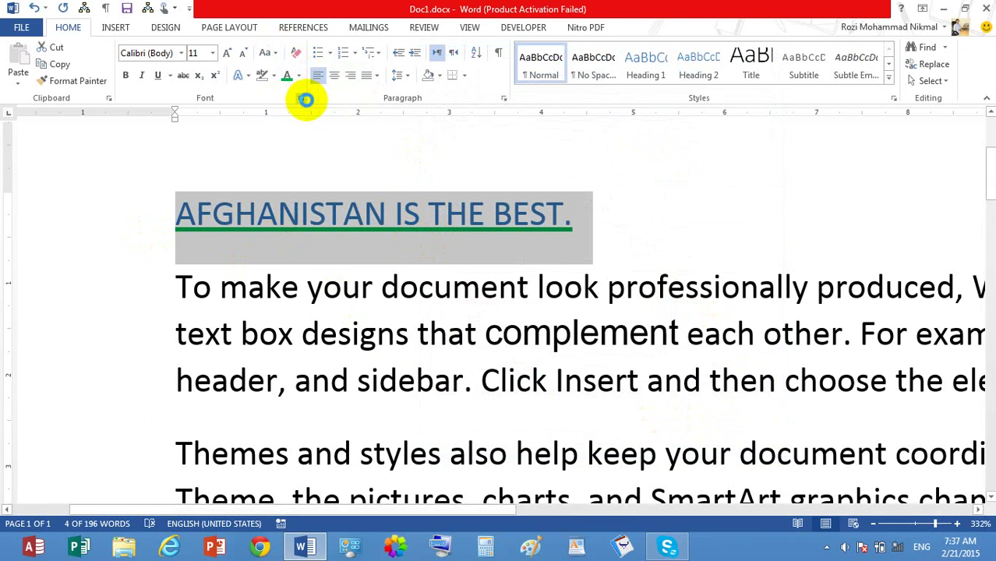
key(ctrl+d)
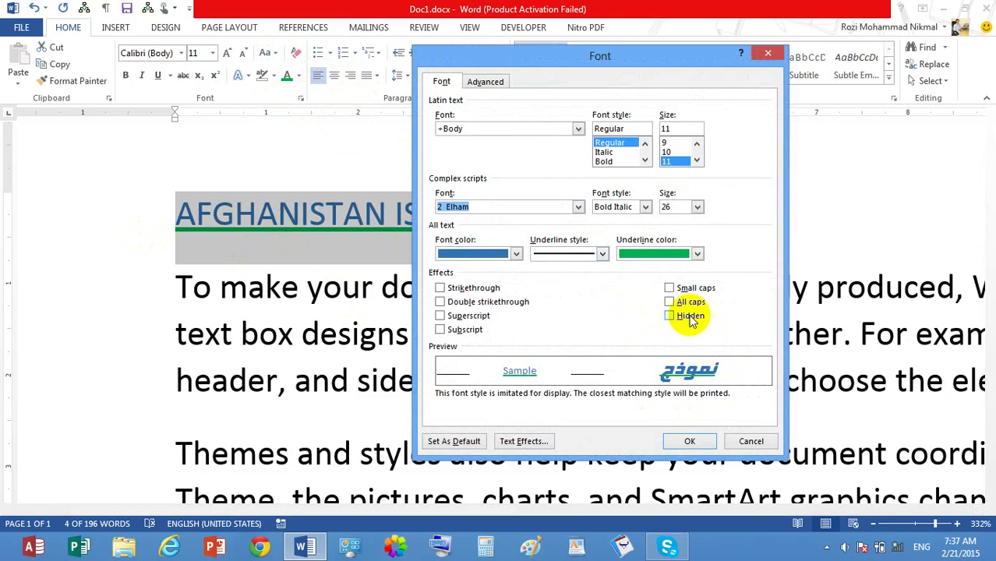
click(751, 441)
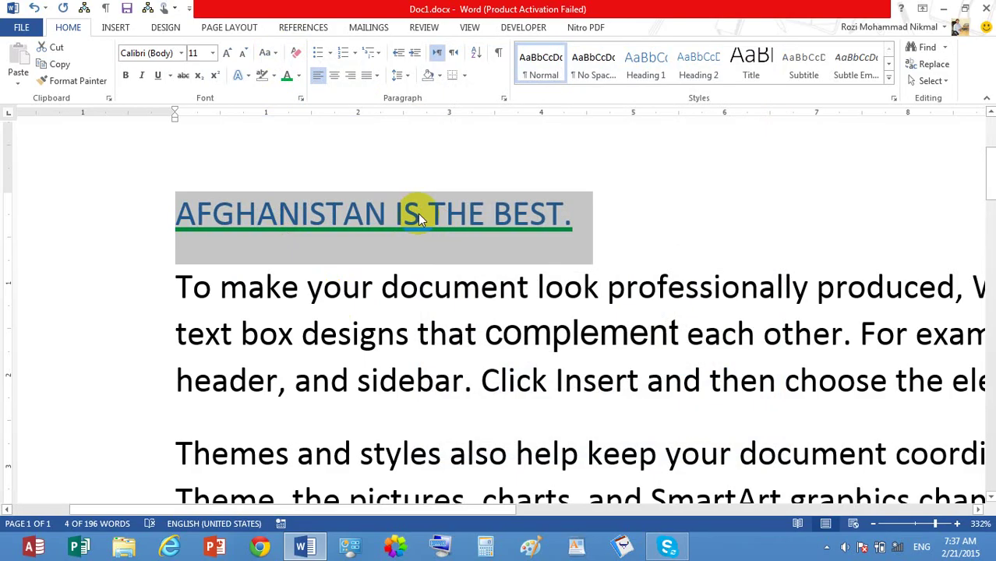
key(ctrl+a)
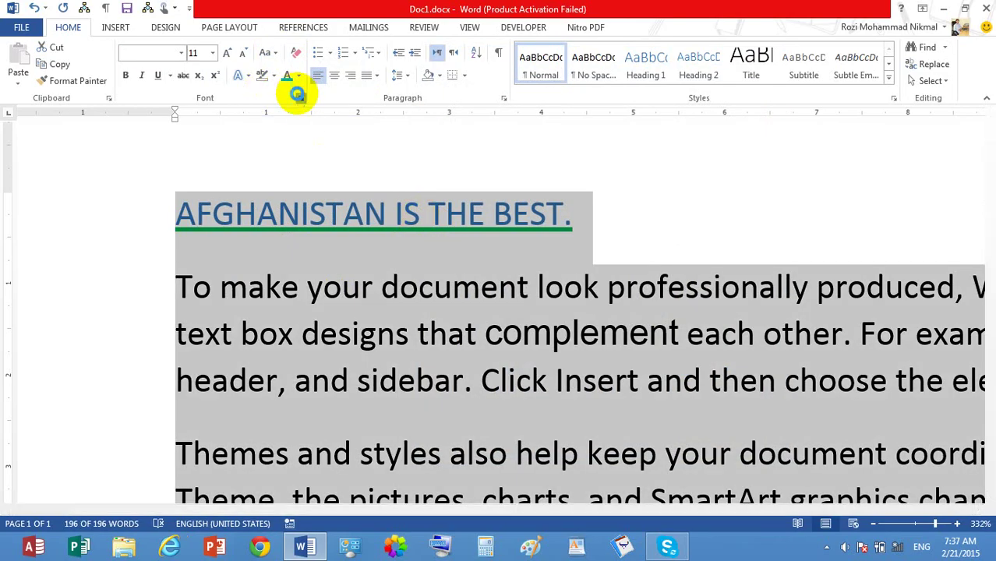
Step: Mark all the document's text as Hidden and preview the printout
click(299, 96)
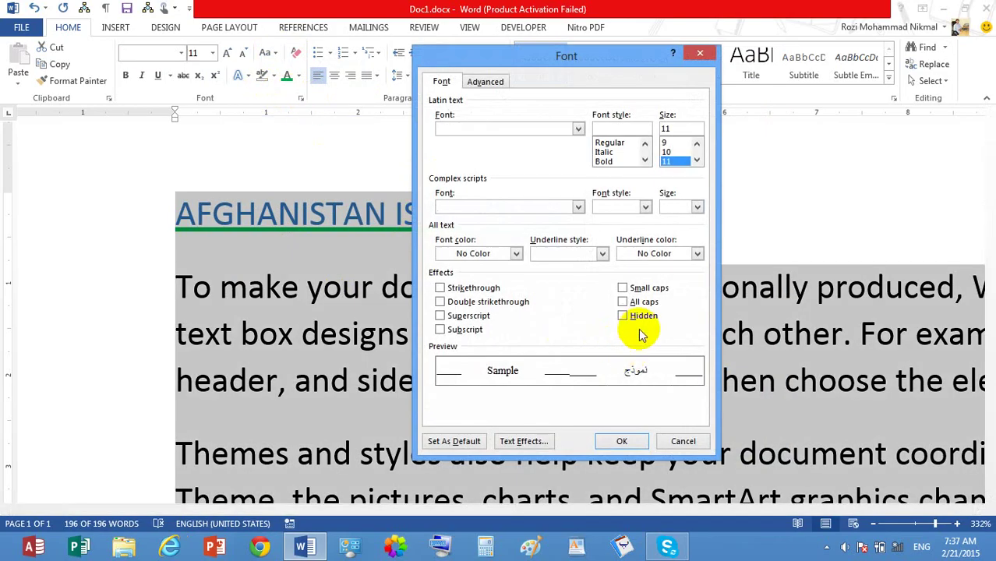
click(644, 316)
click(623, 442)
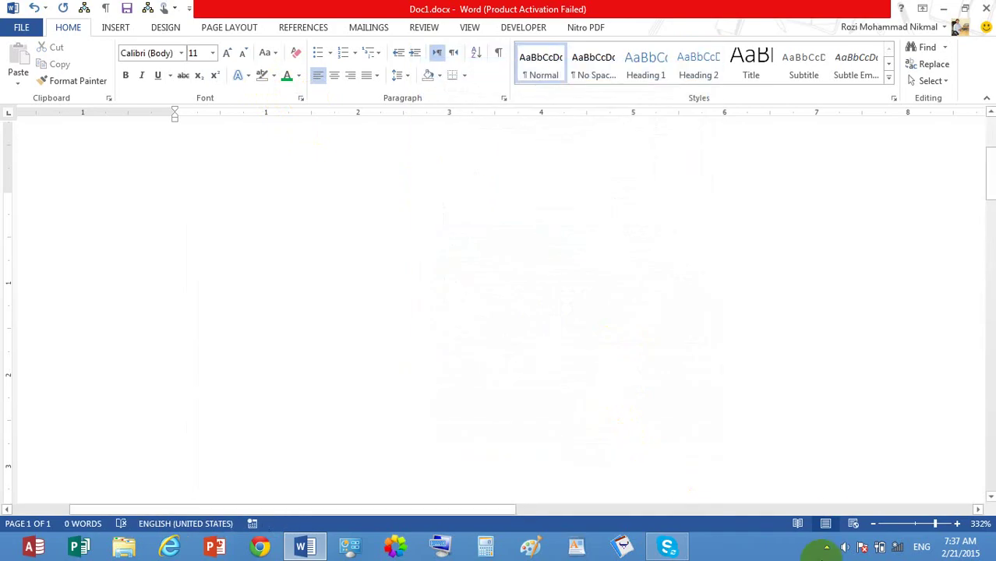
click(914, 524)
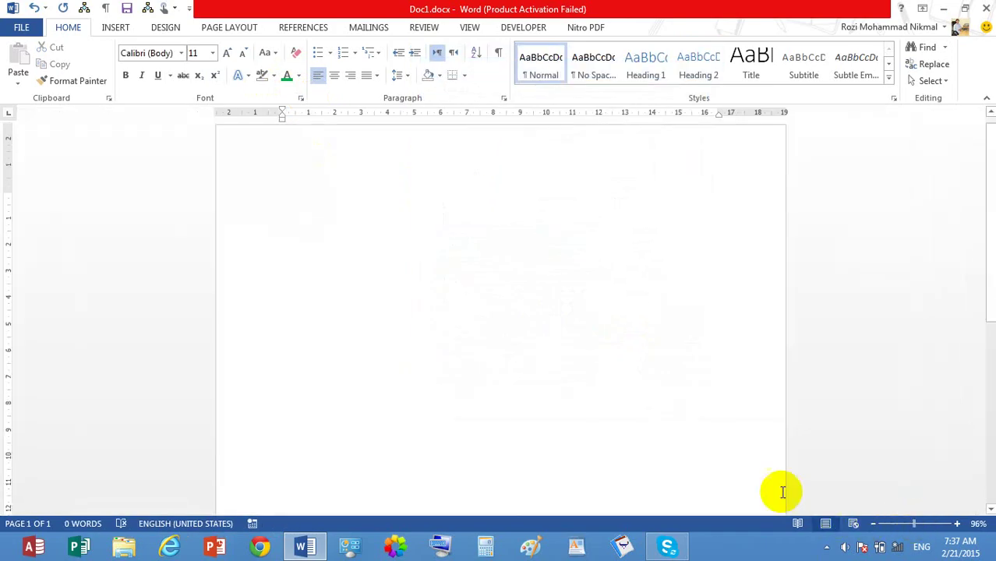
key(ctrl+p)
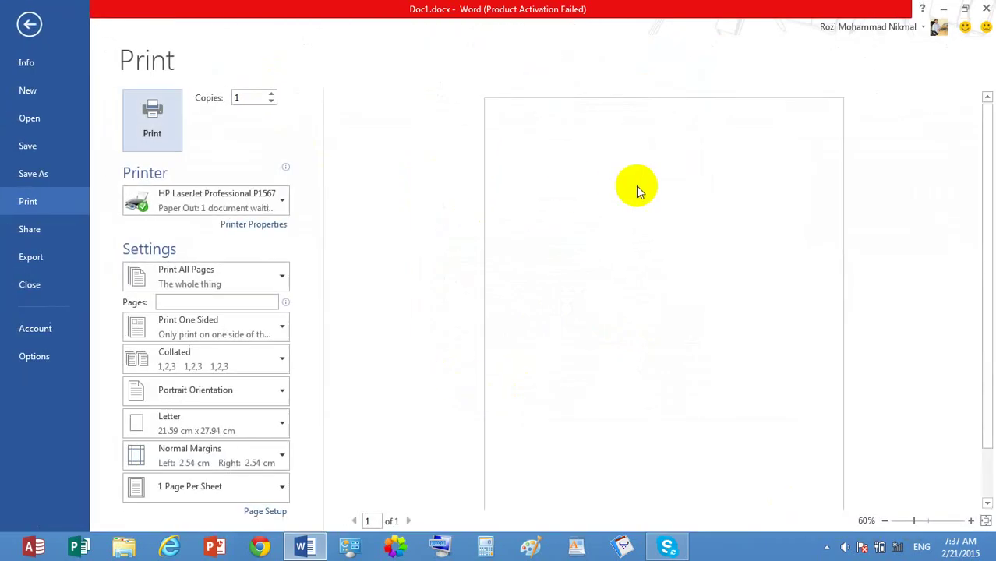
Step: Enable Print hidden text in Word's Display options and preview the printout again
click(33, 356)
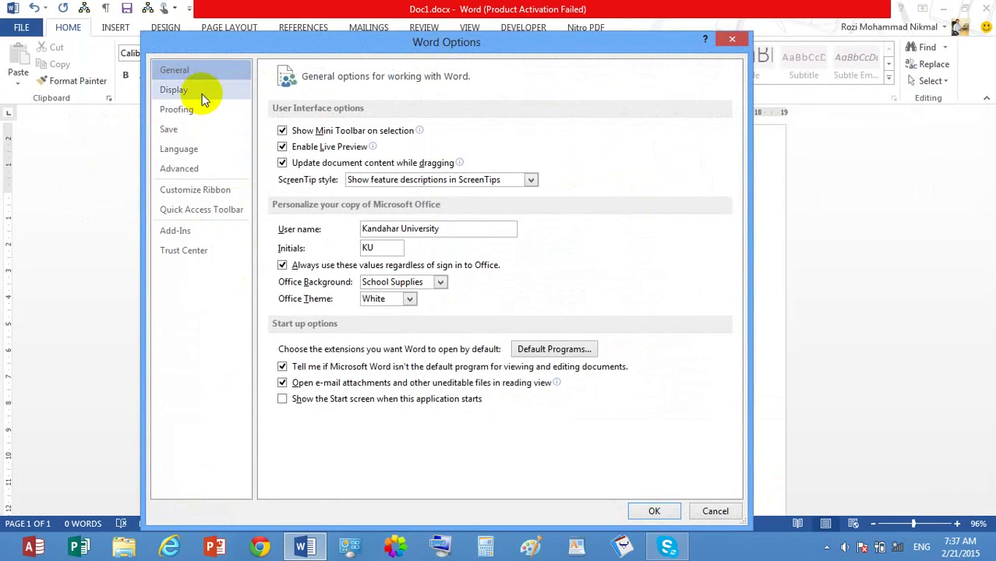
click(200, 94)
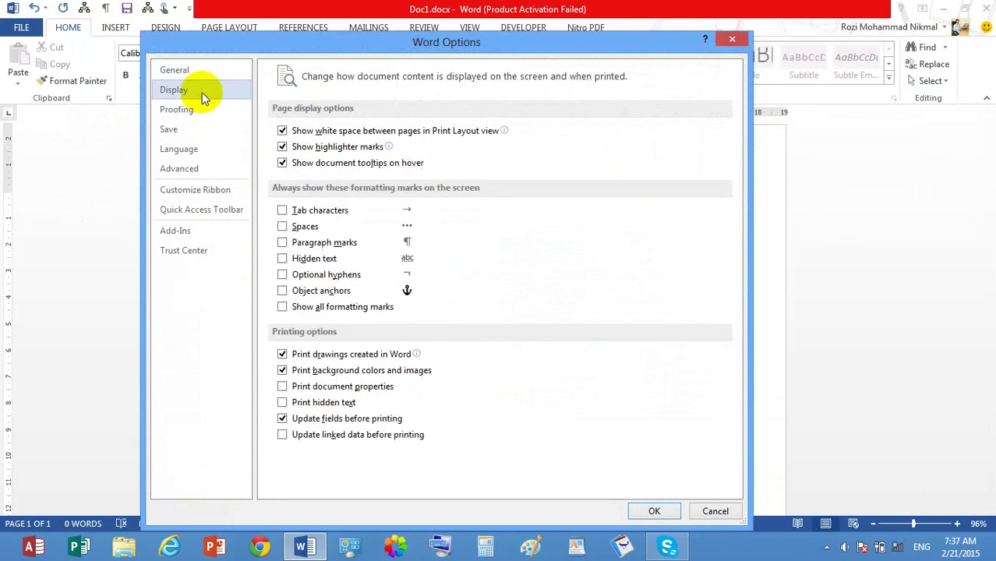
click(321, 404)
click(655, 512)
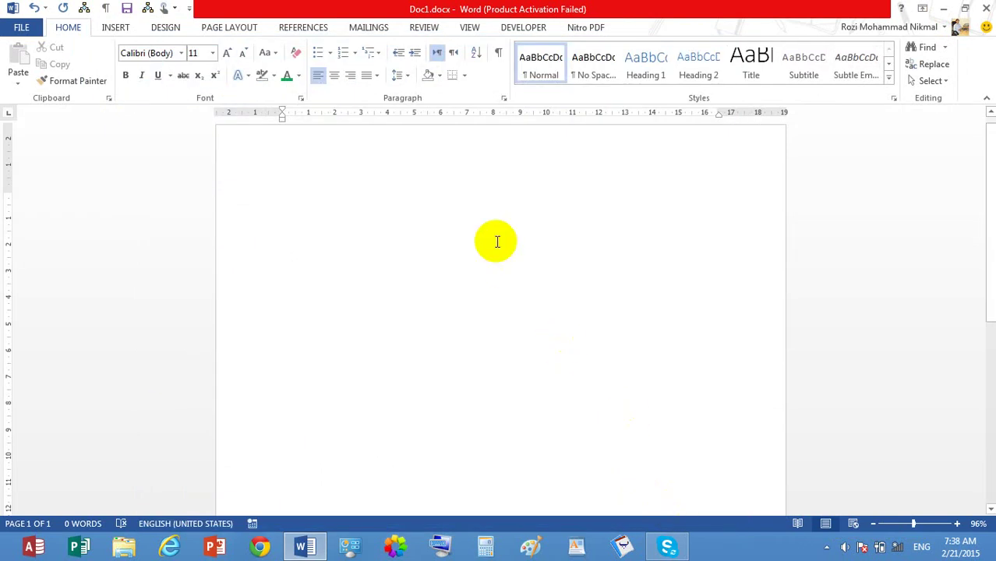
key(ctrl+p)
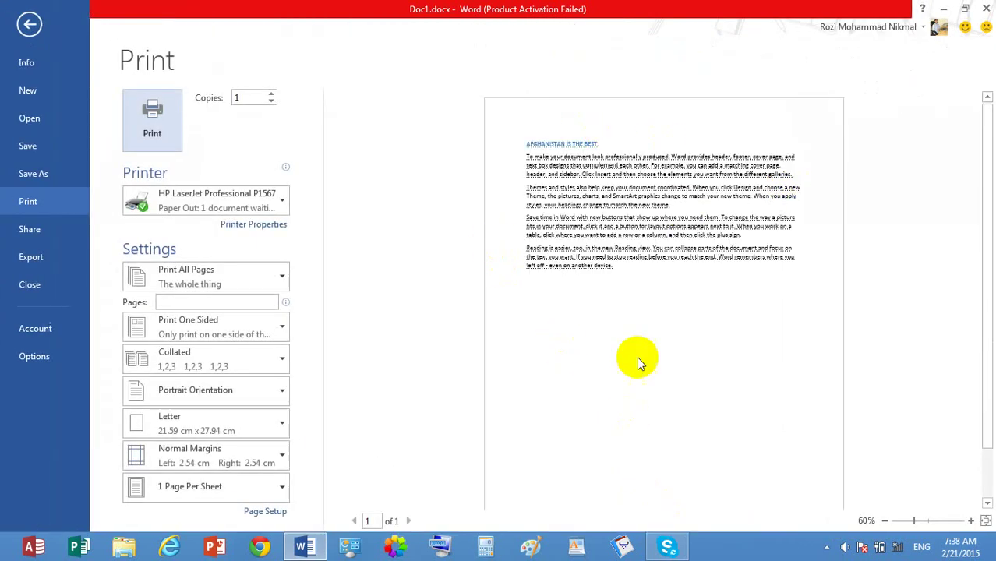
click(29, 24)
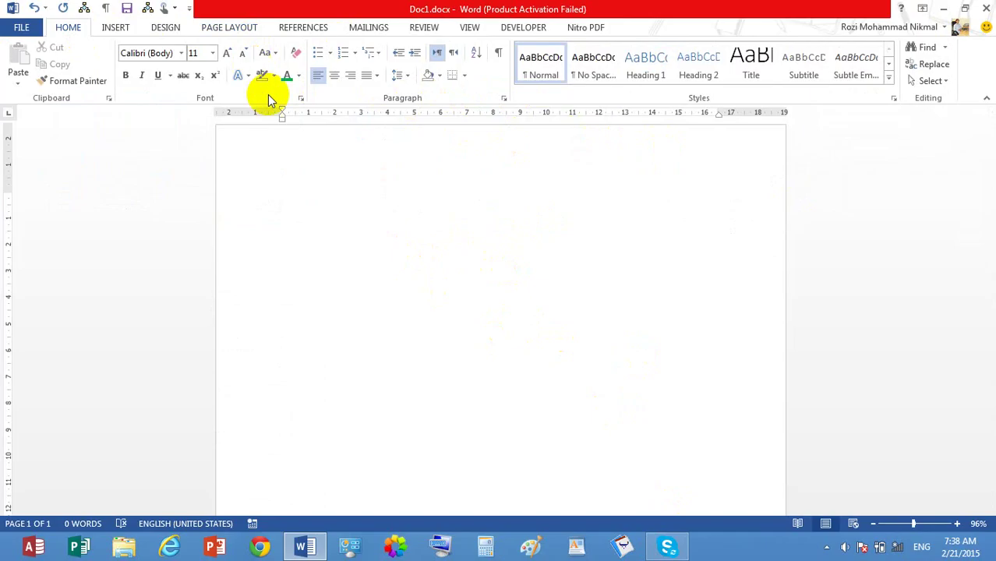
Step: Reapply the Hidden setting to the text through the Font dialog
click(301, 99)
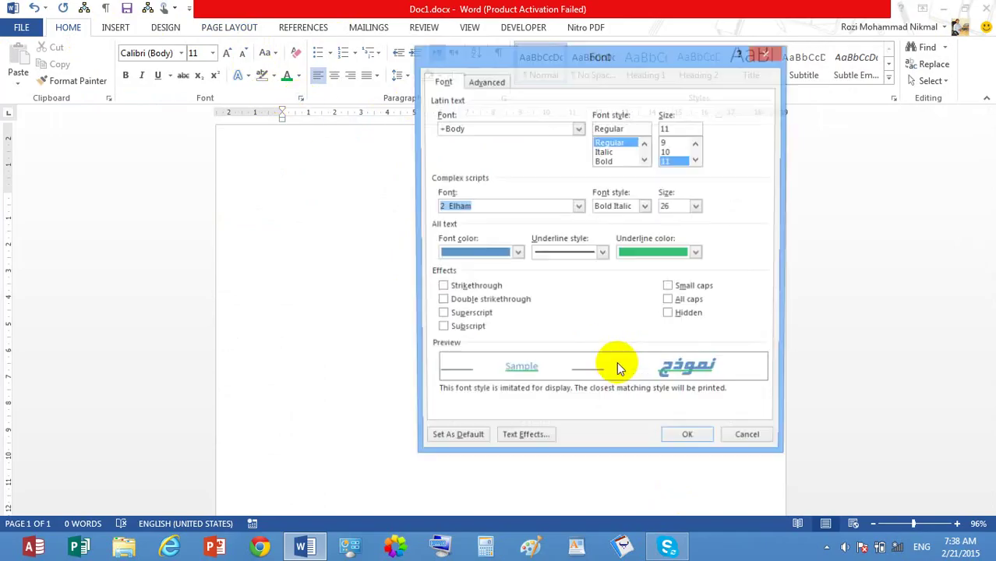
click(672, 316)
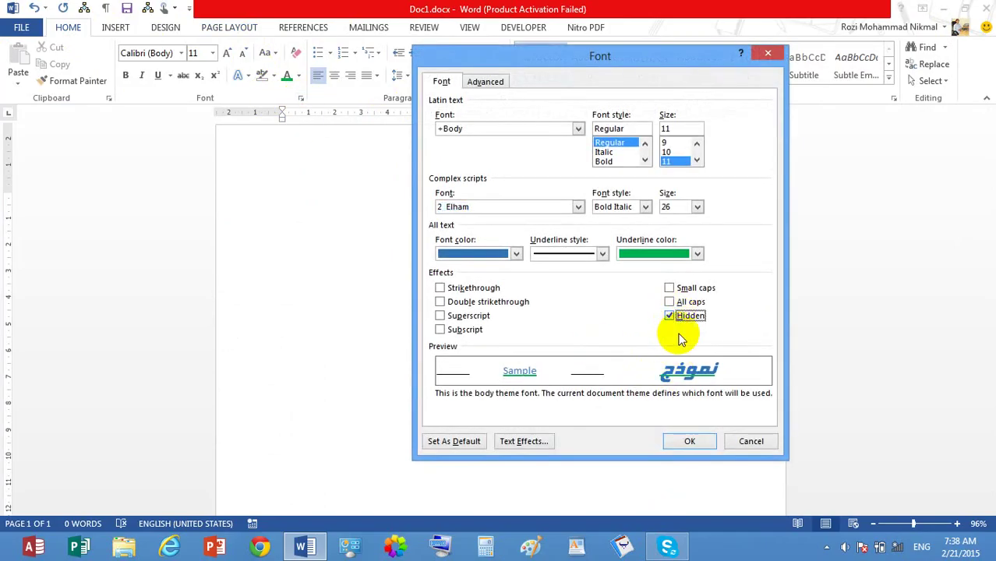
click(690, 442)
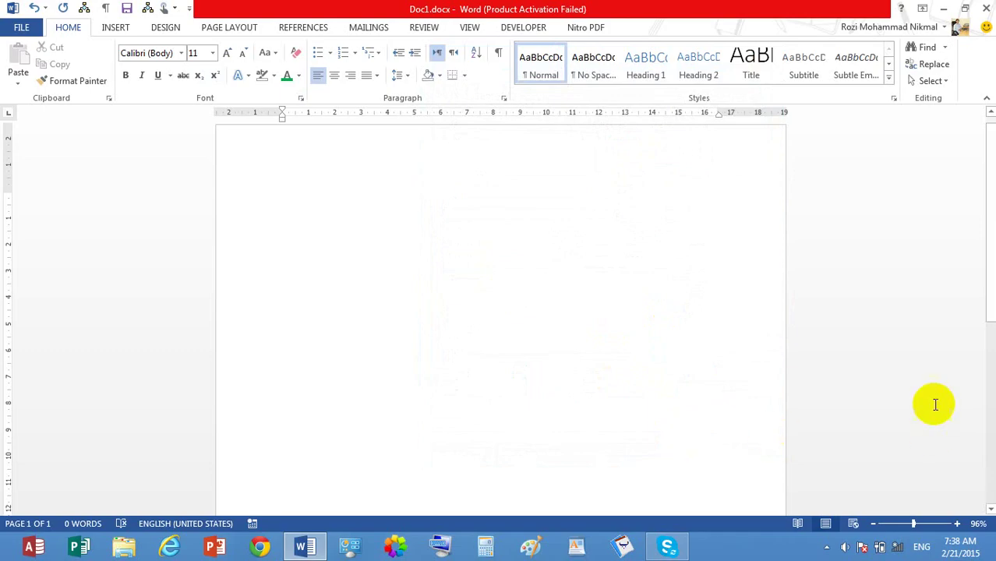
click(522, 300)
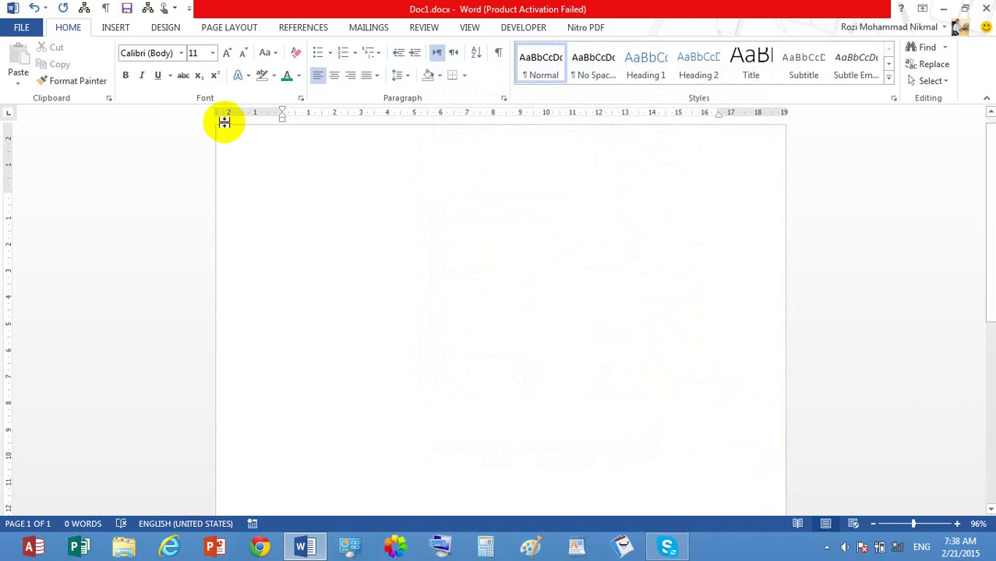
Step: Select the entire document and clear Hidden so the heading and paragraphs reappear
click(945, 84)
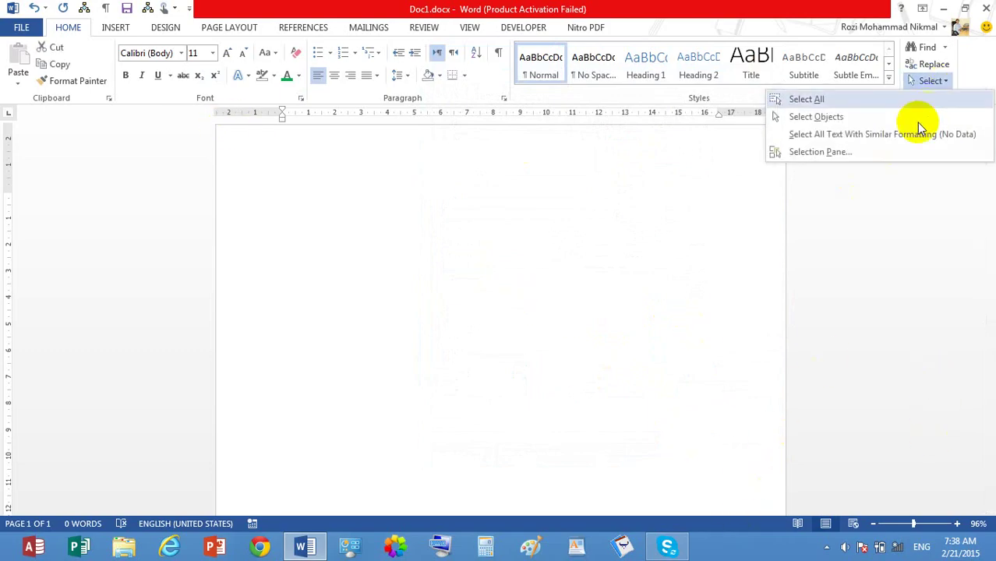
click(912, 100)
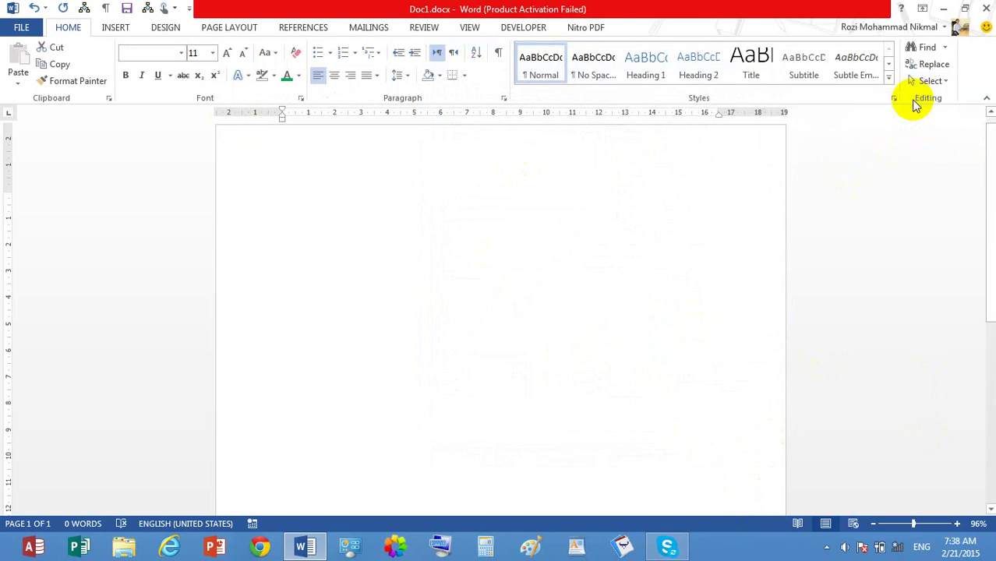
right_click(323, 180)
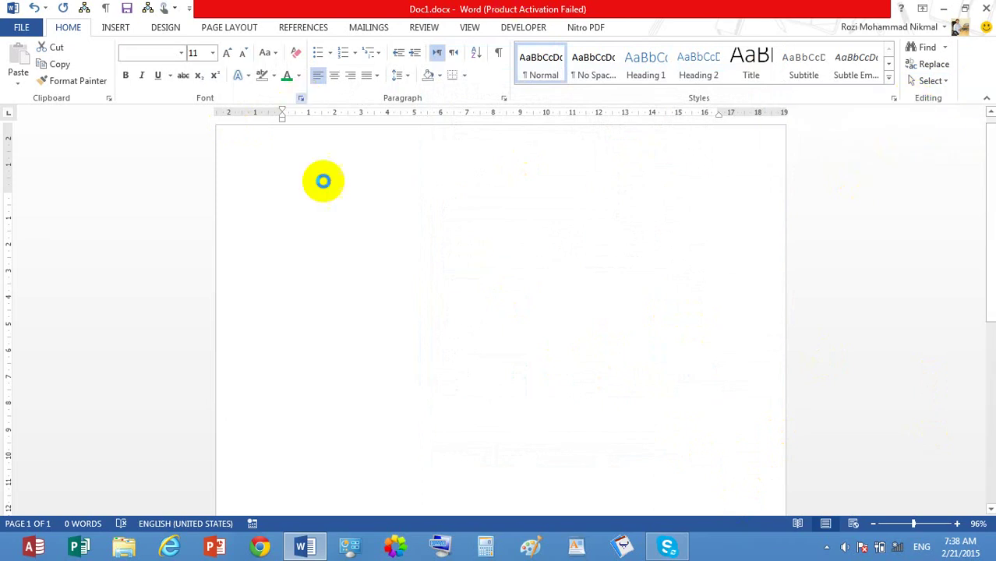
click(646, 315)
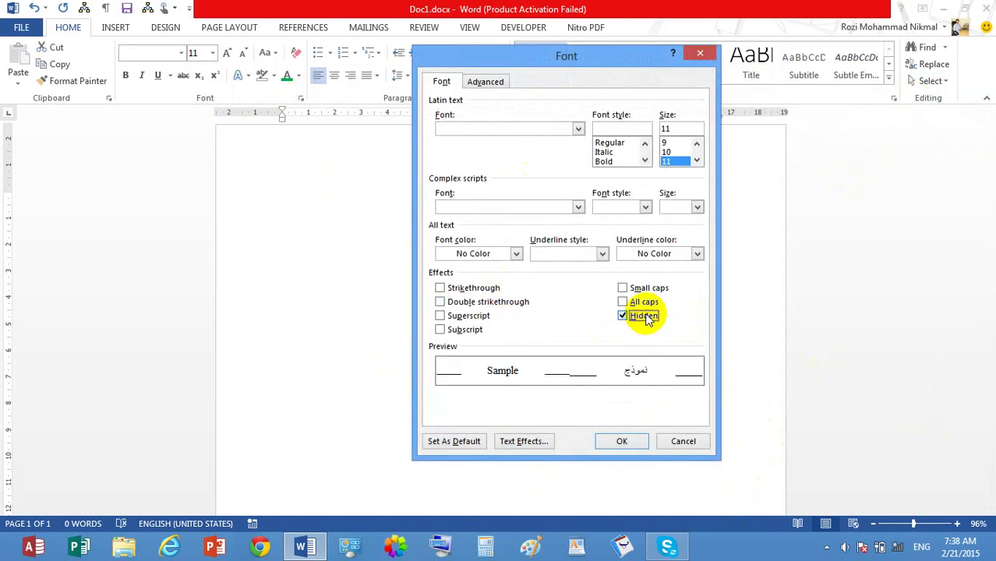
click(646, 316)
click(624, 442)
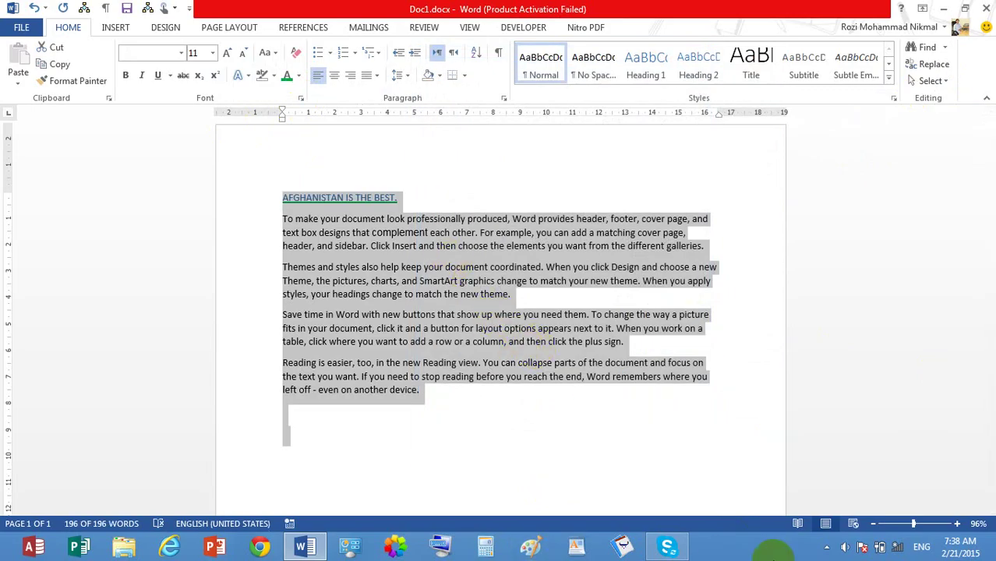
click(842, 554)
click(826, 548)
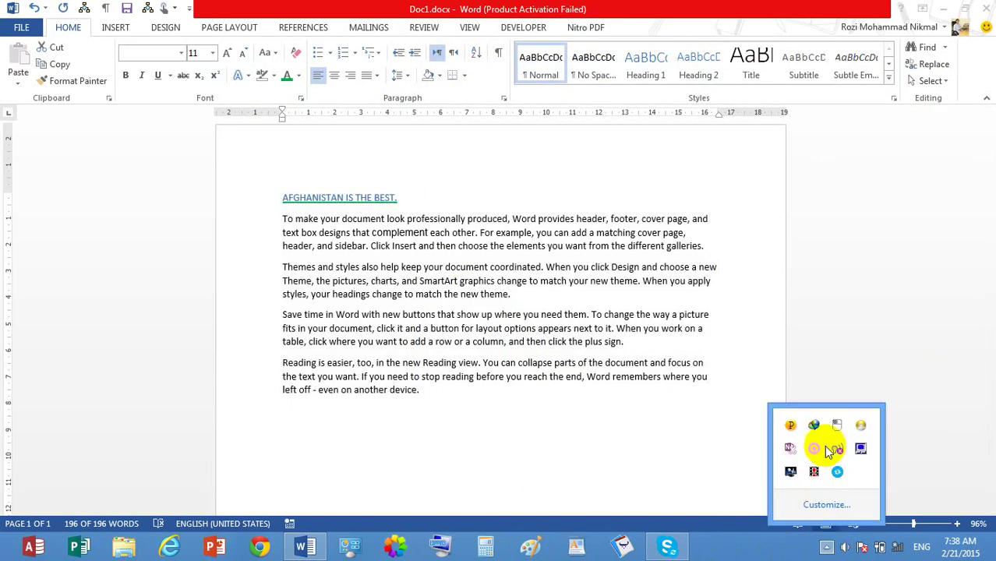